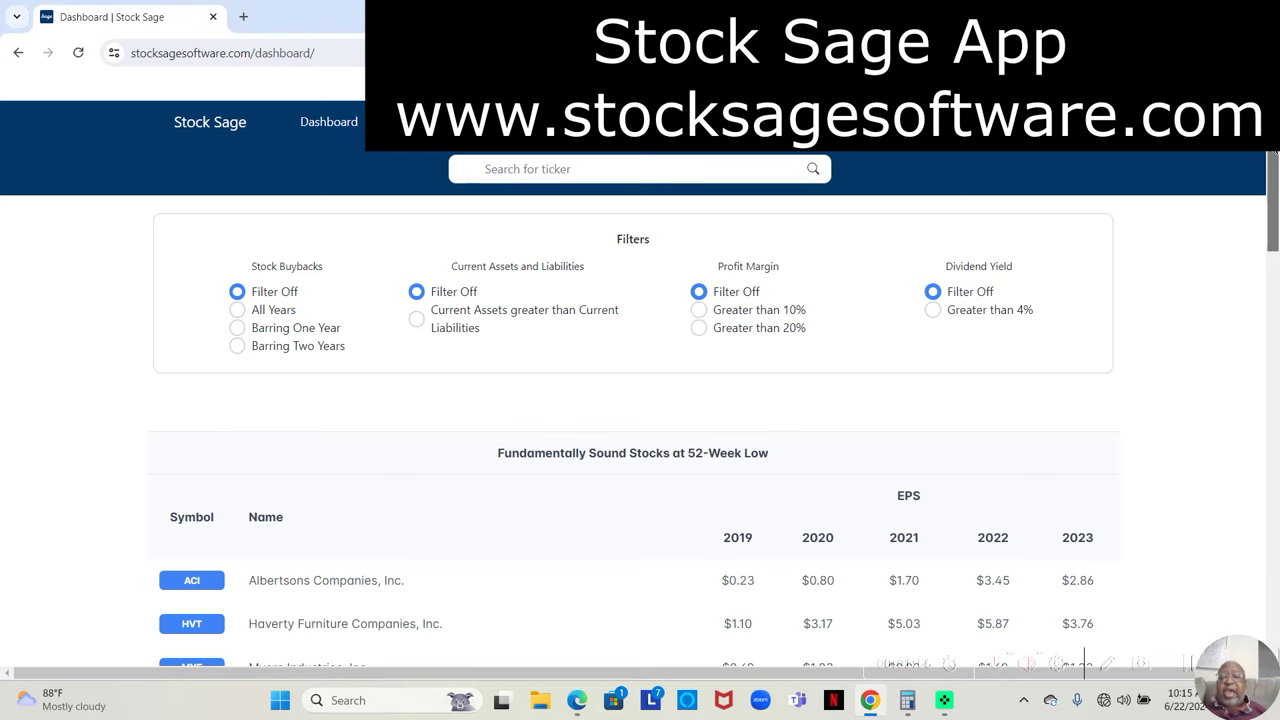
Scroll the table, then filter to Current Assets greater than Current Liabilities
{"action": "scroll", "coordinate": [1273, 152], "scroll_direction": "down", "scroll_amount": 1}
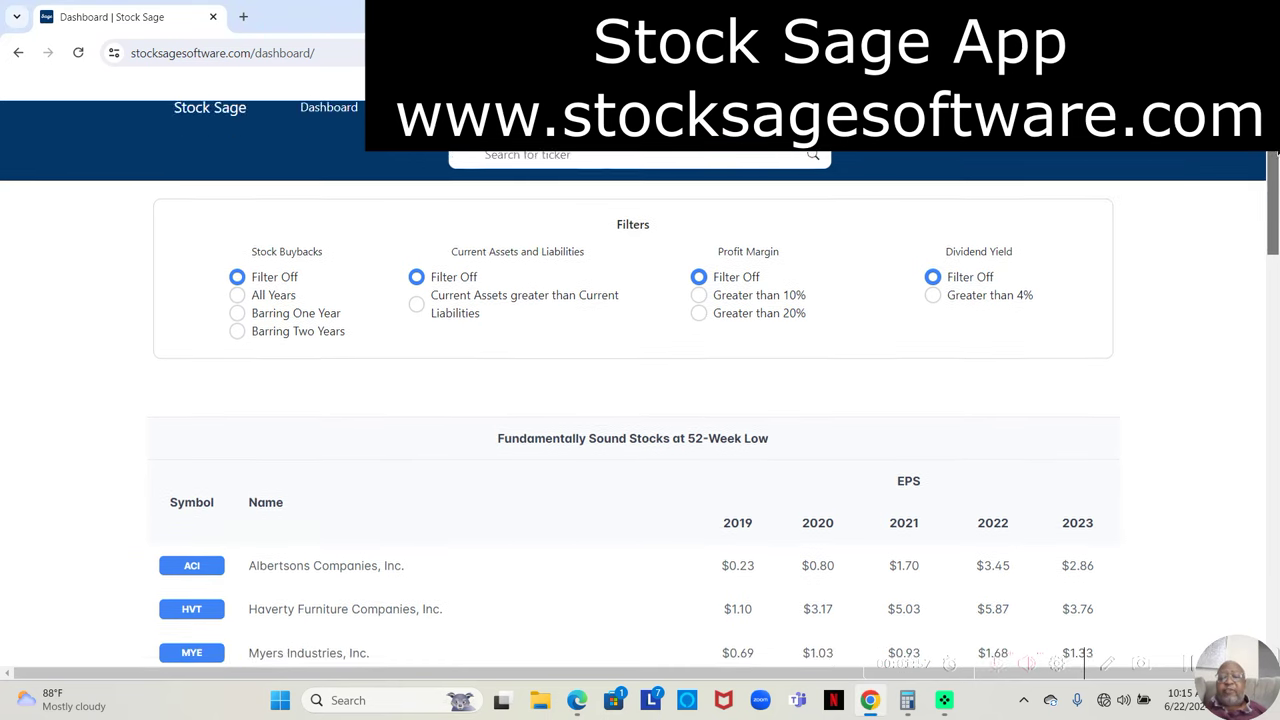
{"action": "scroll", "coordinate": [640, 400], "scroll_direction": "down", "scroll_amount": 3}
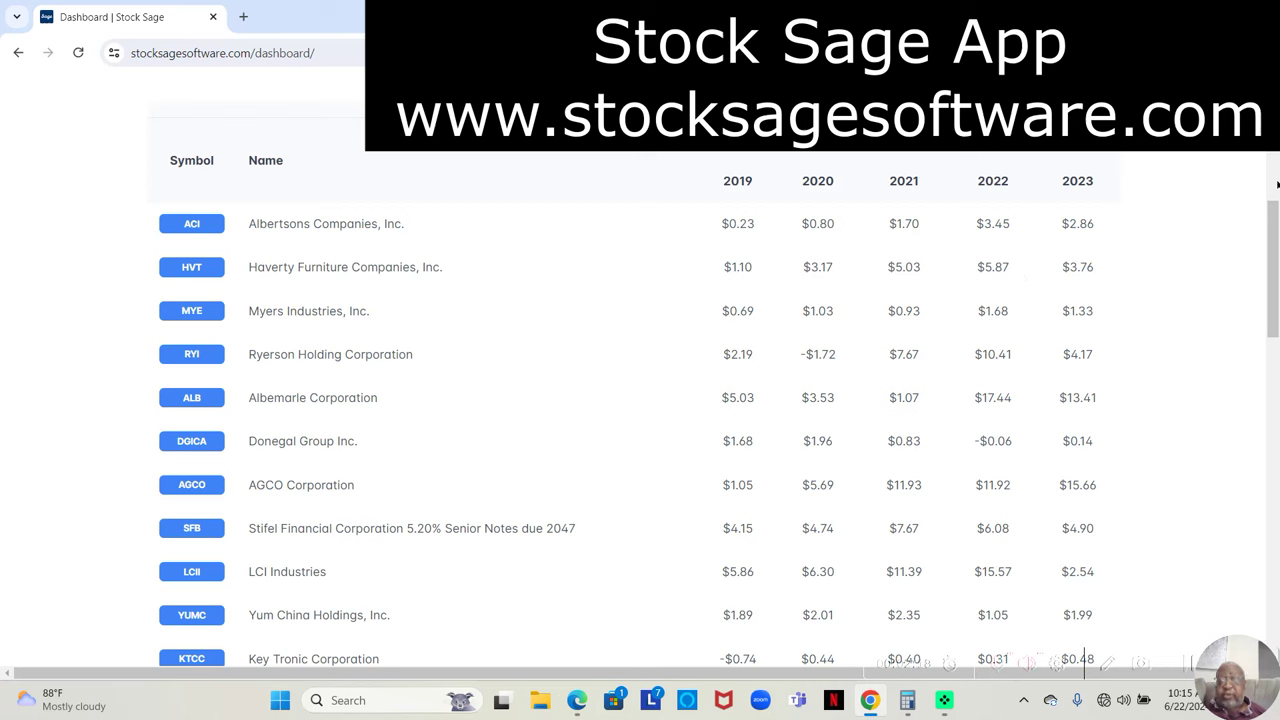
{"action": "left_click_drag", "start_coordinate": [1276, 228], "coordinate": [1270, 135]}
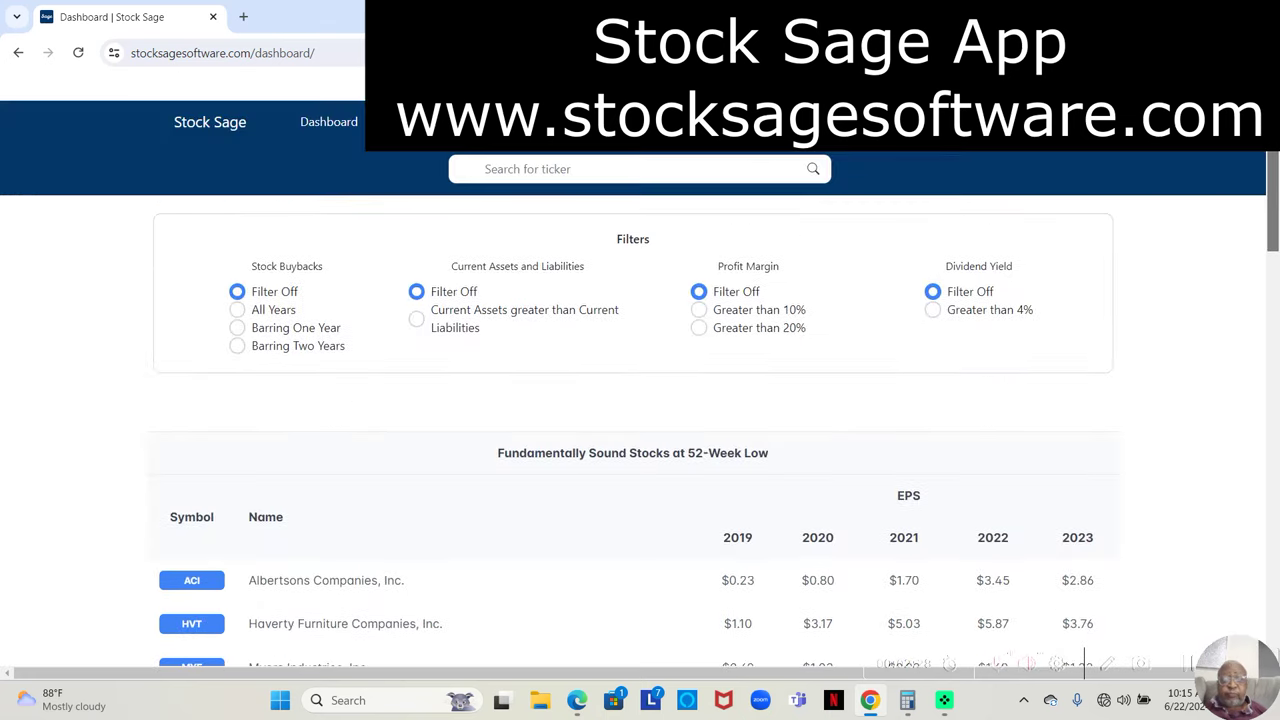
{"action": "left_click", "coordinate": [416, 320]}
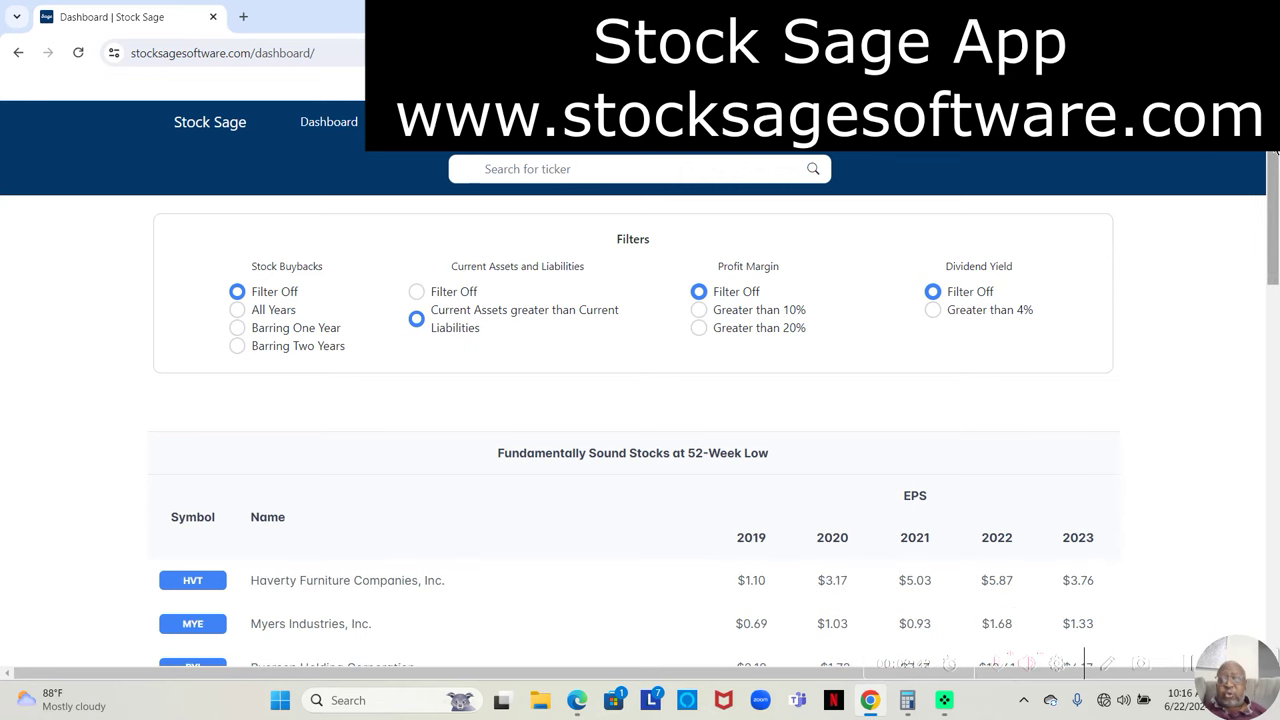
Review the filtered table and add the Profit Margin Greater than 10% filter
{"action": "scroll", "coordinate": [1275, 150], "scroll_direction": "down", "scroll_amount": 2}
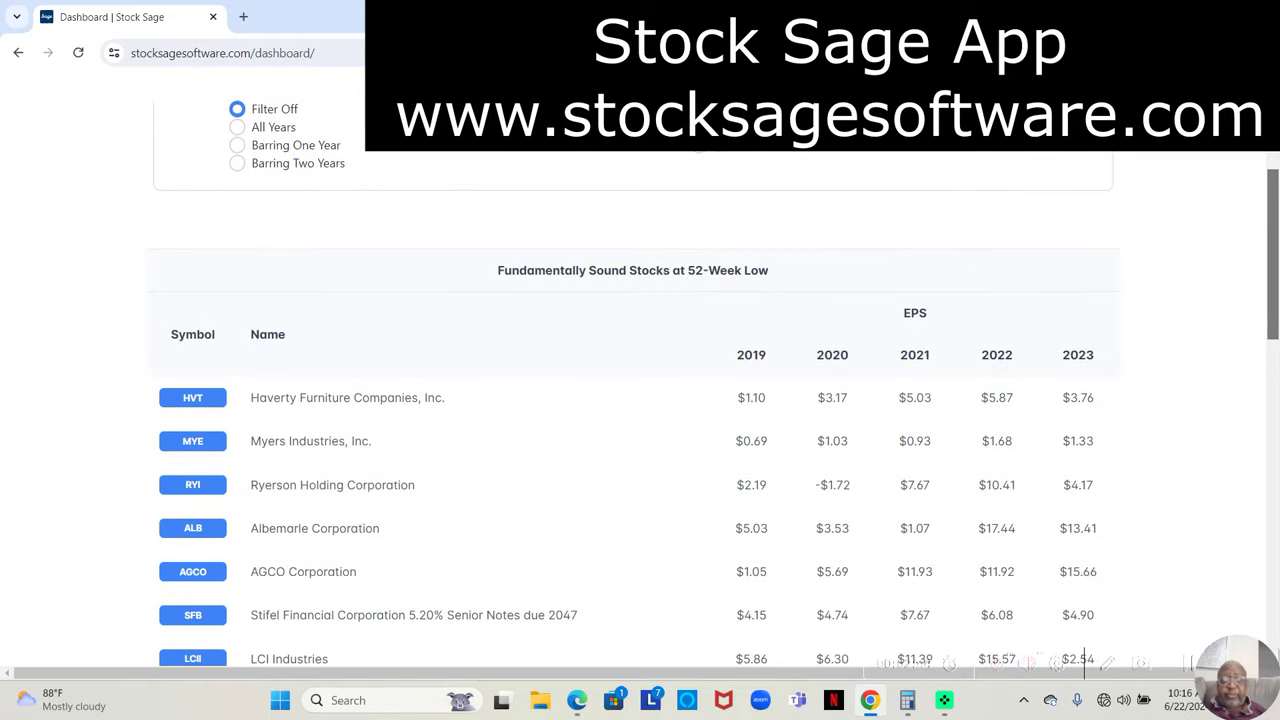
{"action": "scroll", "coordinate": [1275, 150], "scroll_direction": "down", "scroll_amount": 8}
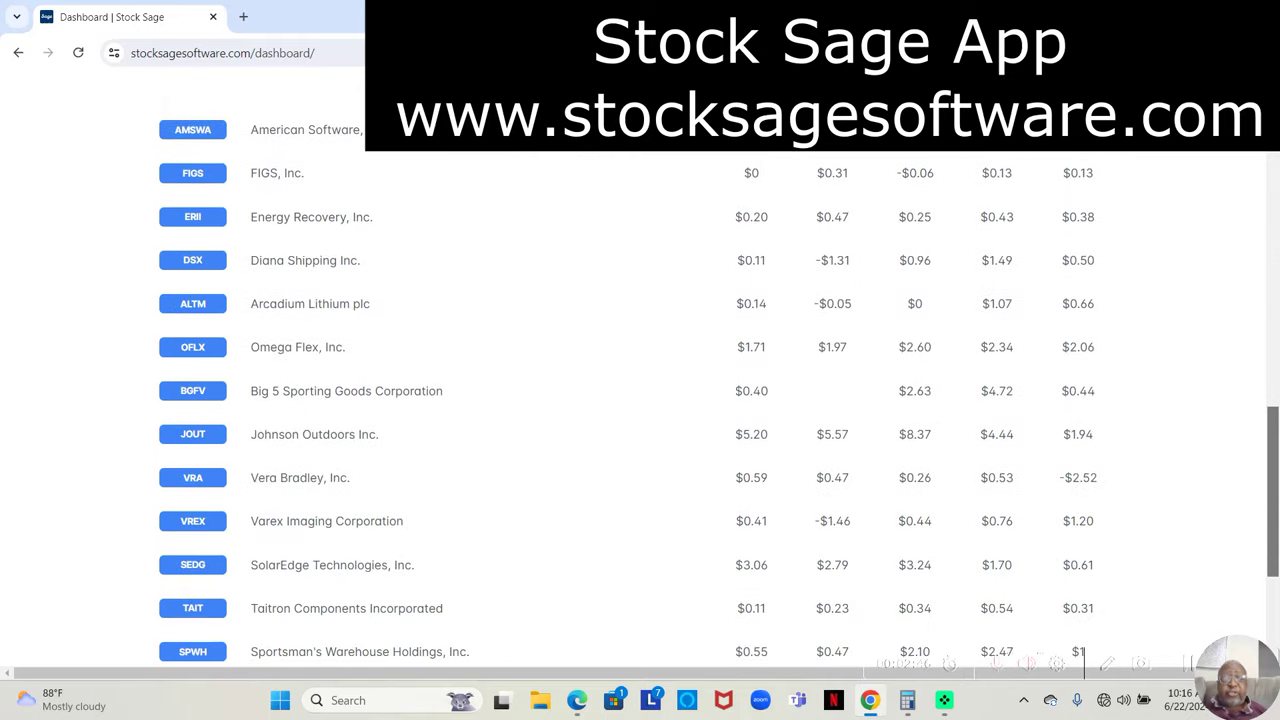
{"action": "scroll", "coordinate": [640, 380], "scroll_direction": "down", "scroll_amount": 3}
{"action": "scroll", "coordinate": [1220, 168], "scroll_direction": "up", "scroll_amount": 12}
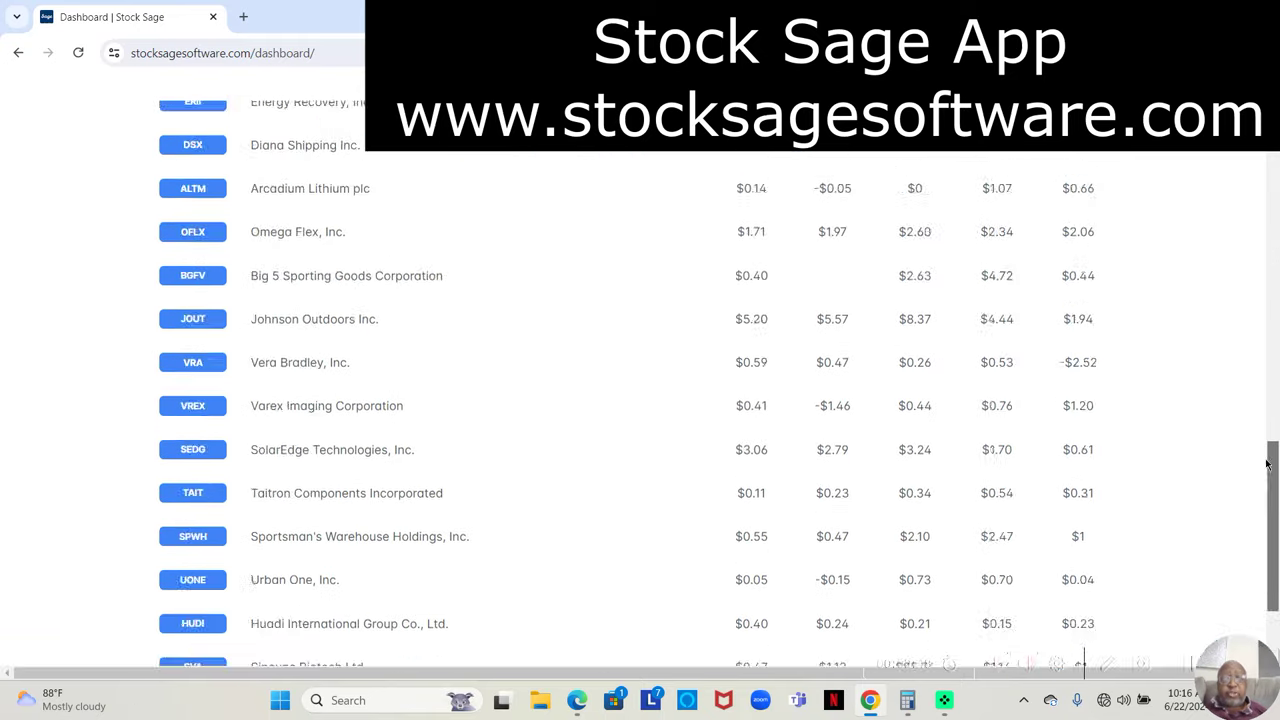
{"action": "scroll", "coordinate": [1220, 165], "scroll_direction": "up", "scroll_amount": 1}
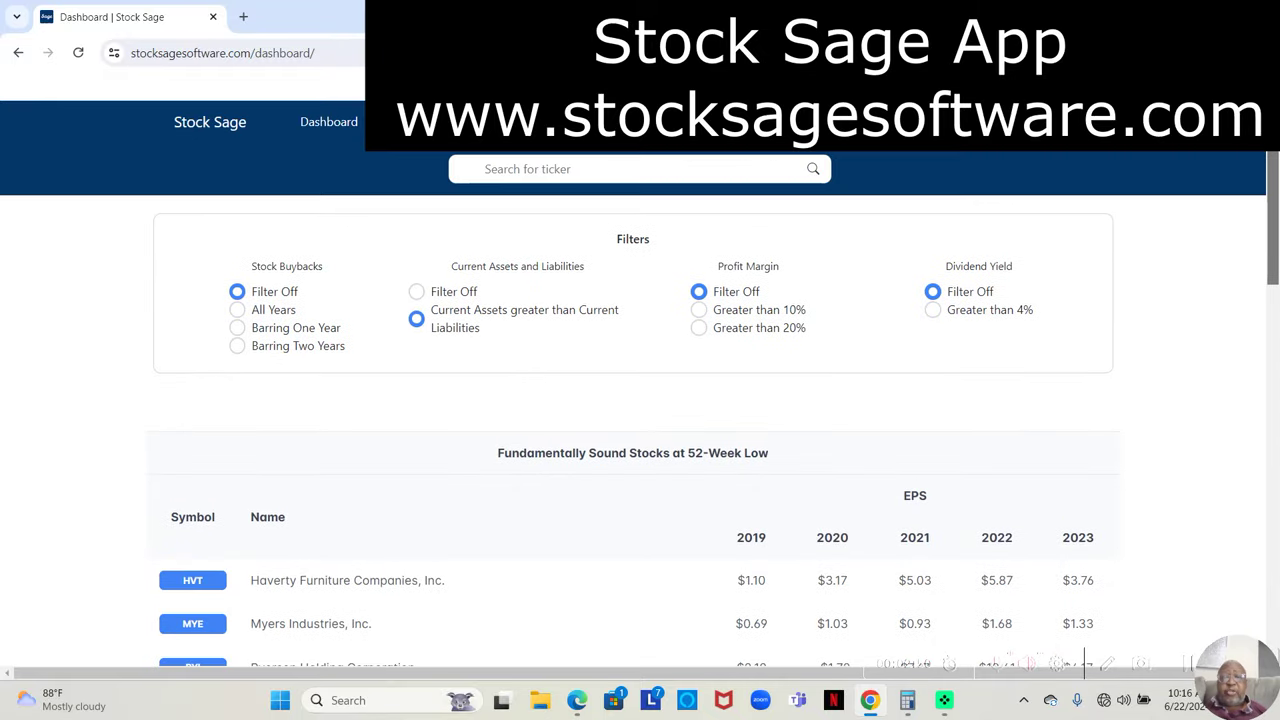
{"action": "left_click", "coordinate": [699, 311]}
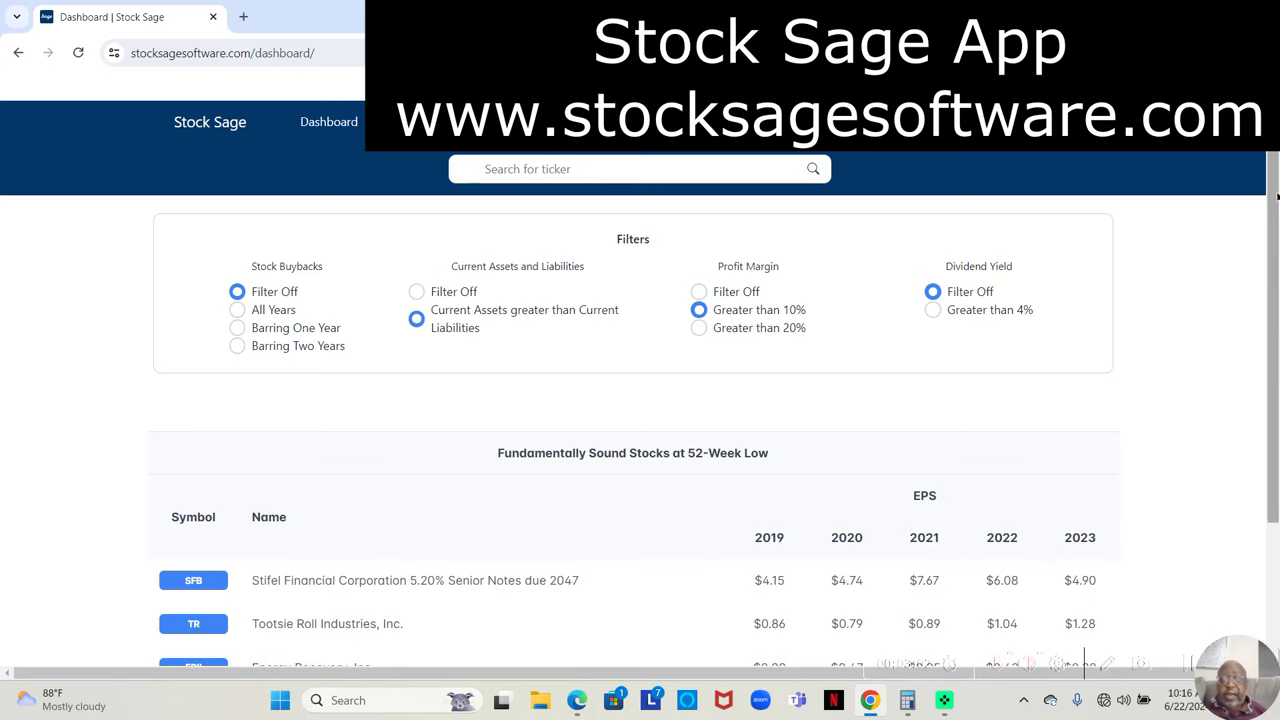
Set the Stock Buybacks filter to Barring Two Years
{"action": "scroll", "coordinate": [1277, 196], "scroll_direction": "down", "scroll_amount": 2}
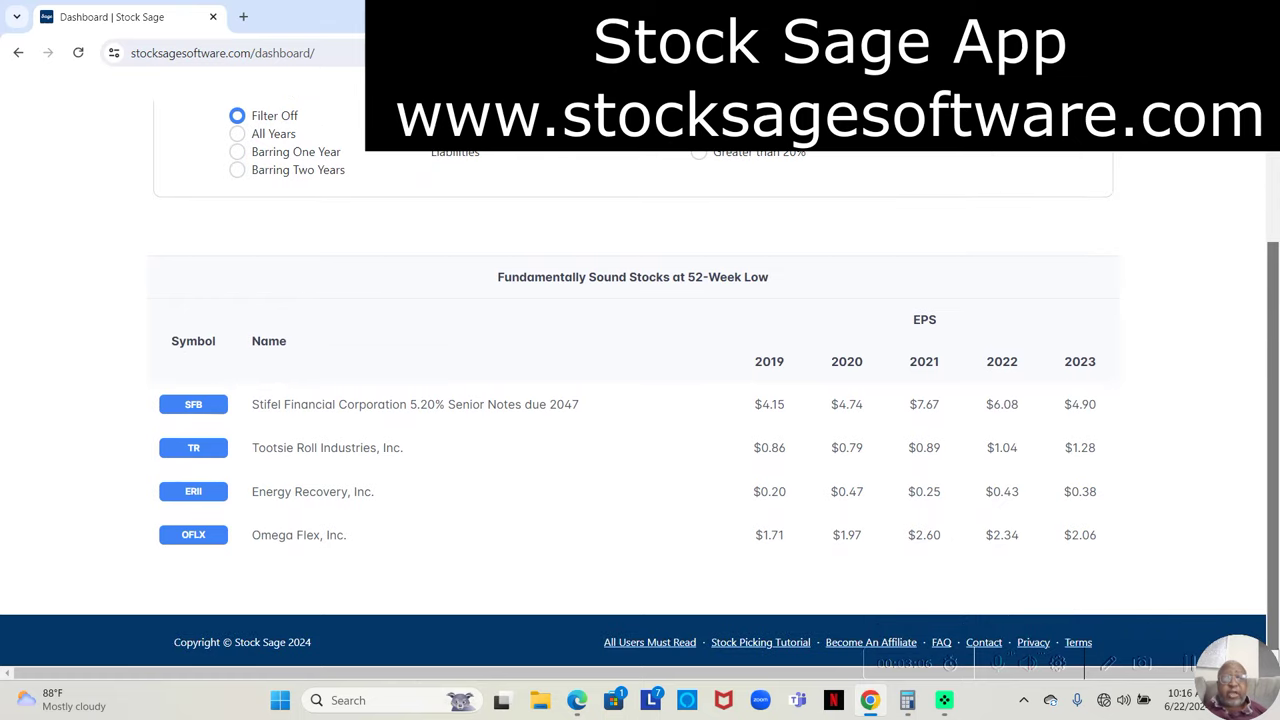
{"action": "scroll", "coordinate": [1258, 176], "scroll_direction": "up", "scroll_amount": 2}
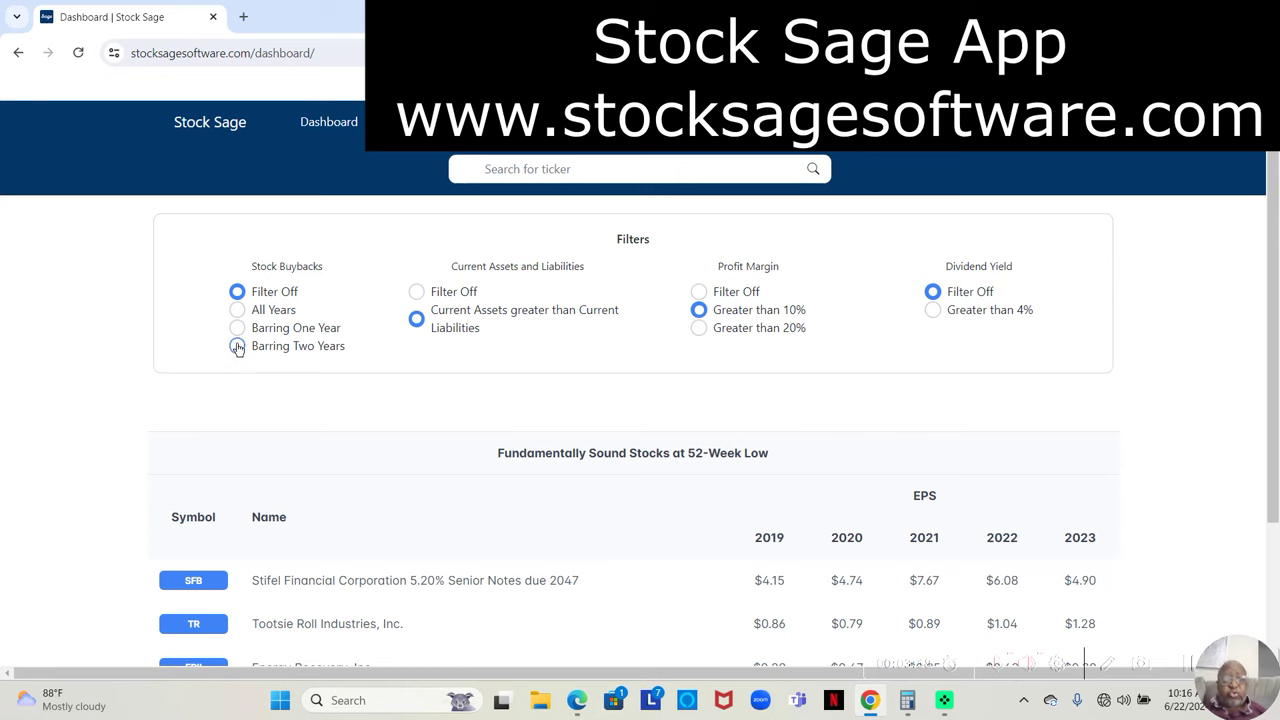
{"action": "left_click", "coordinate": [237, 346]}
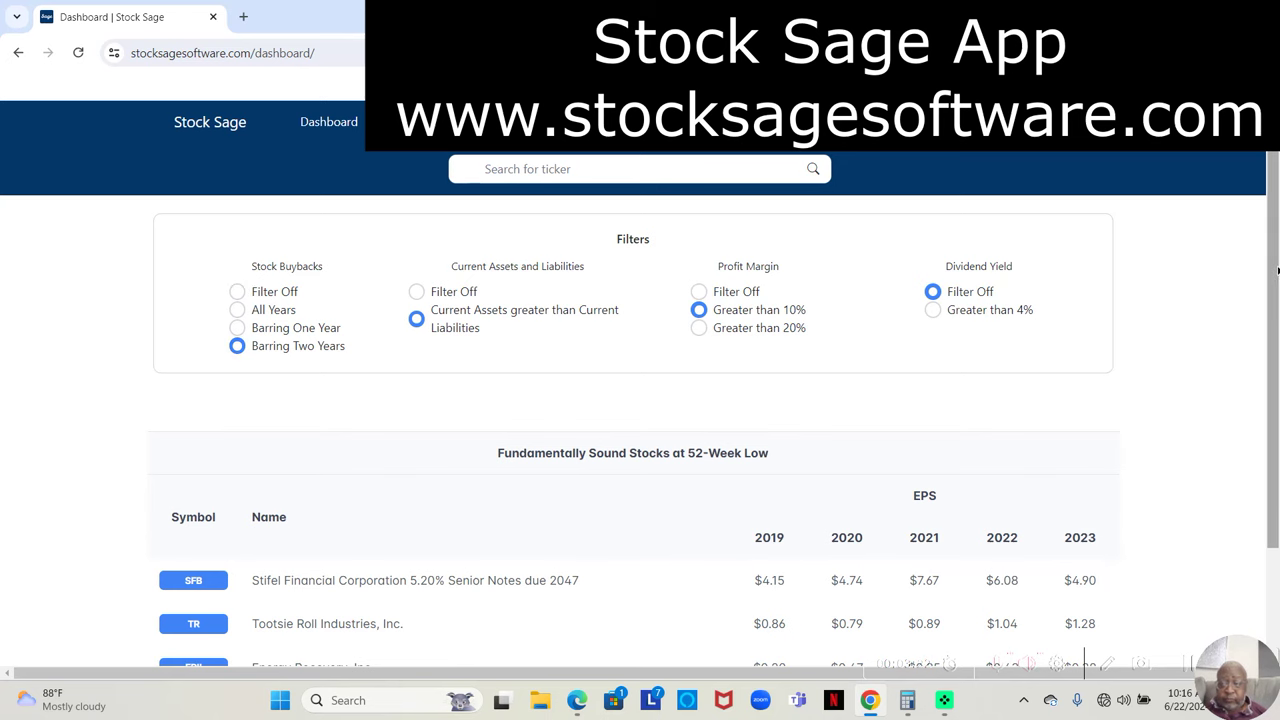
Scroll down to view the remaining Stifel Financial, Tootsie Roll and Energy Recovery rows
{"action": "scroll", "coordinate": [1250, 316], "scroll_direction": "down", "scroll_amount": 2}
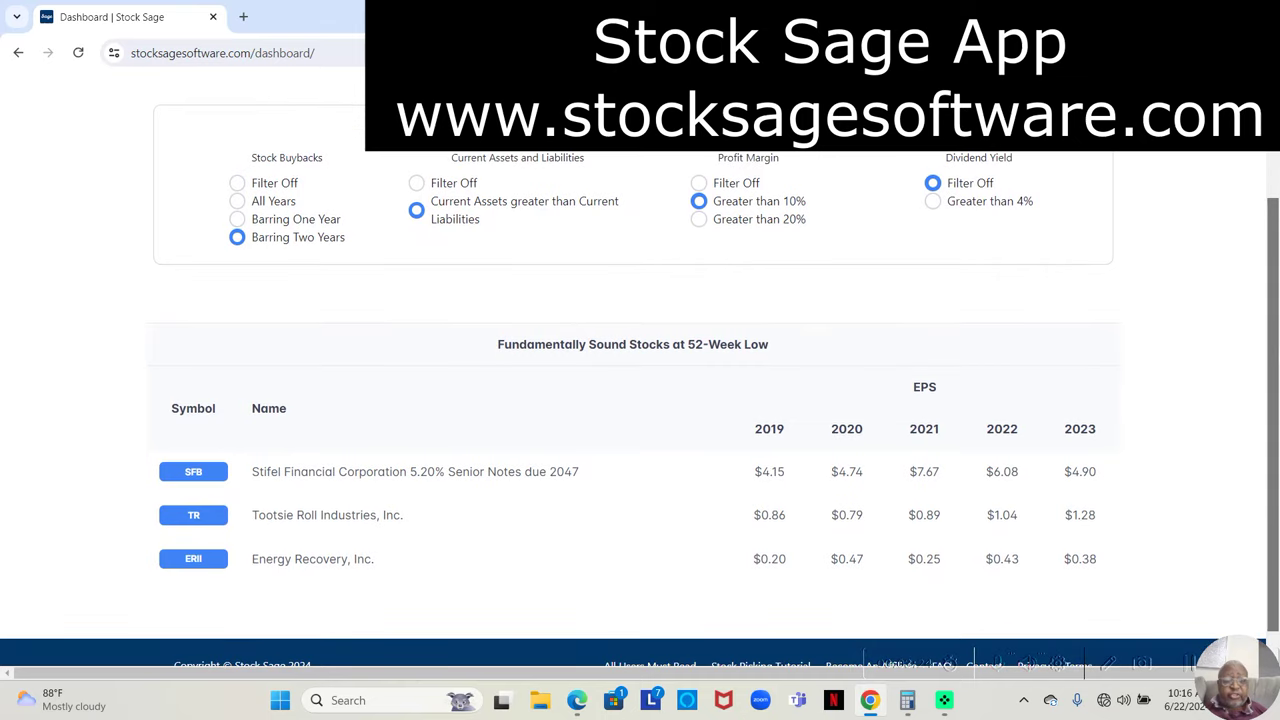
{"action": "scroll", "coordinate": [640, 384], "scroll_direction": "down", "scroll_amount": 1}
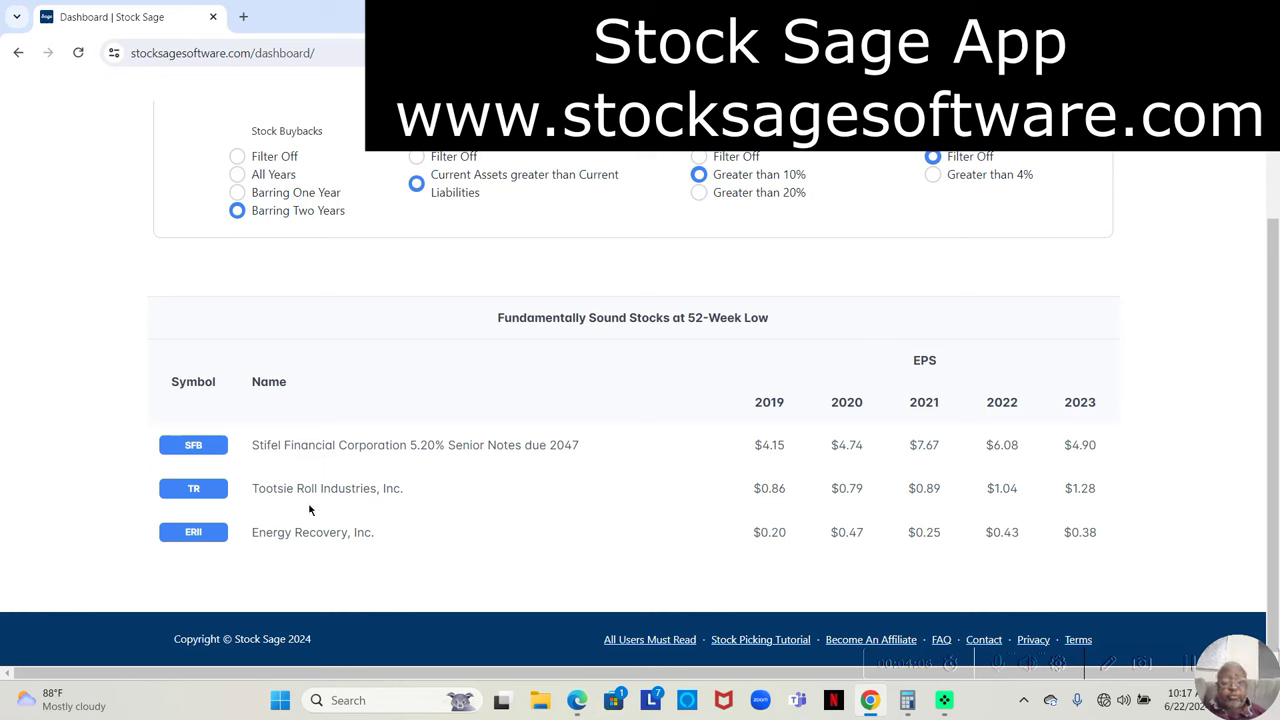
Review Tootsie Roll Industries' TR details and statistics, then return to the Dashboard
{"action": "left_click", "coordinate": [185, 494]}
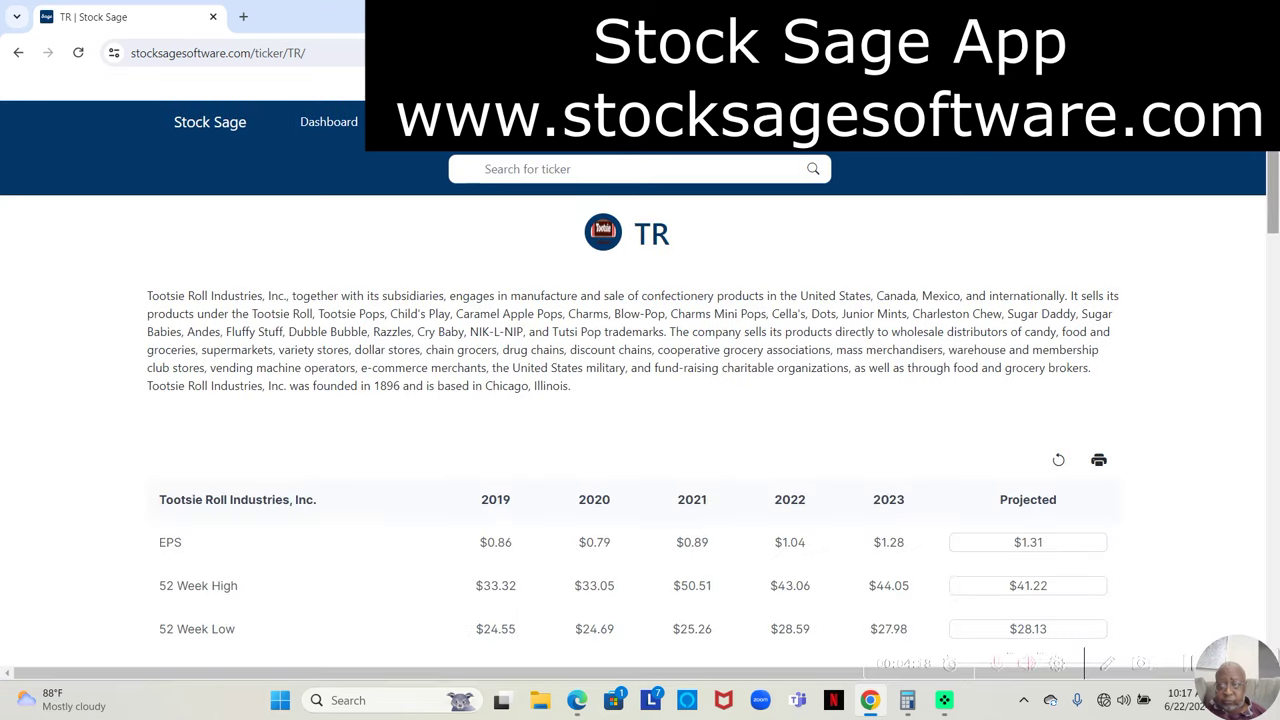
{"action": "scroll", "coordinate": [1266, 187], "scroll_direction": "down", "scroll_amount": 2}
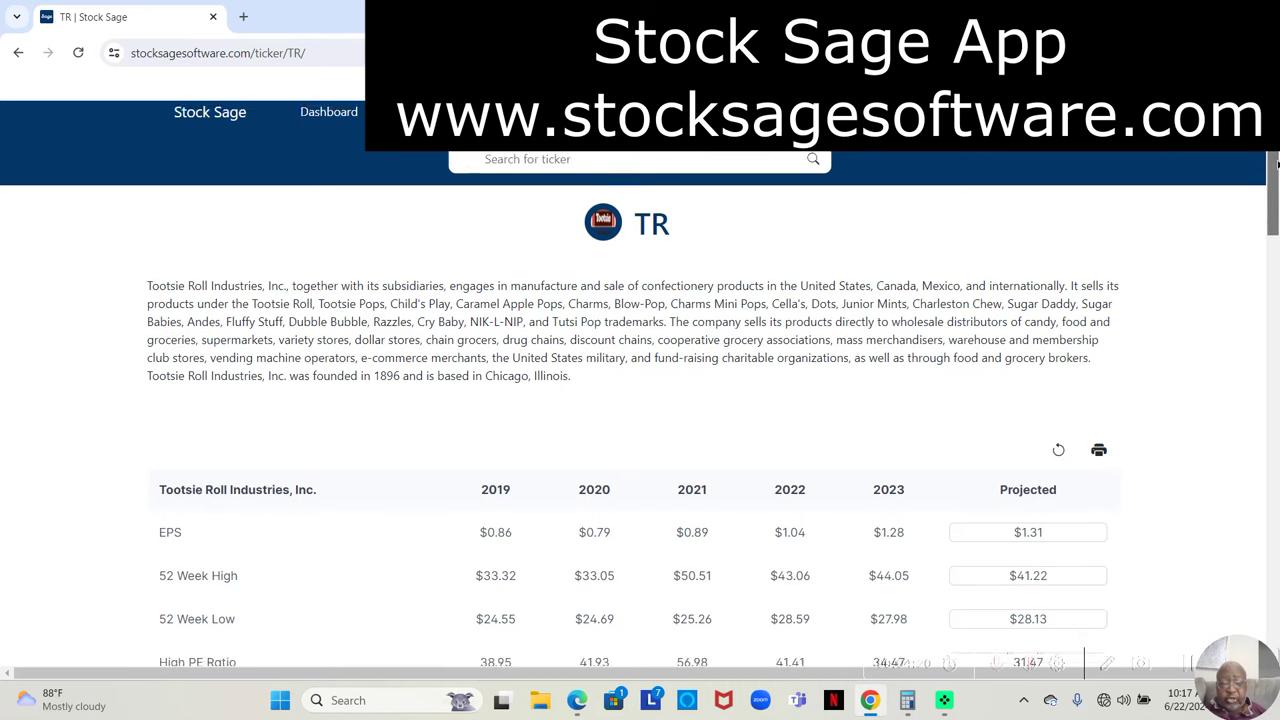
{"action": "scroll", "coordinate": [1014, 295], "scroll_direction": "down", "scroll_amount": 2}
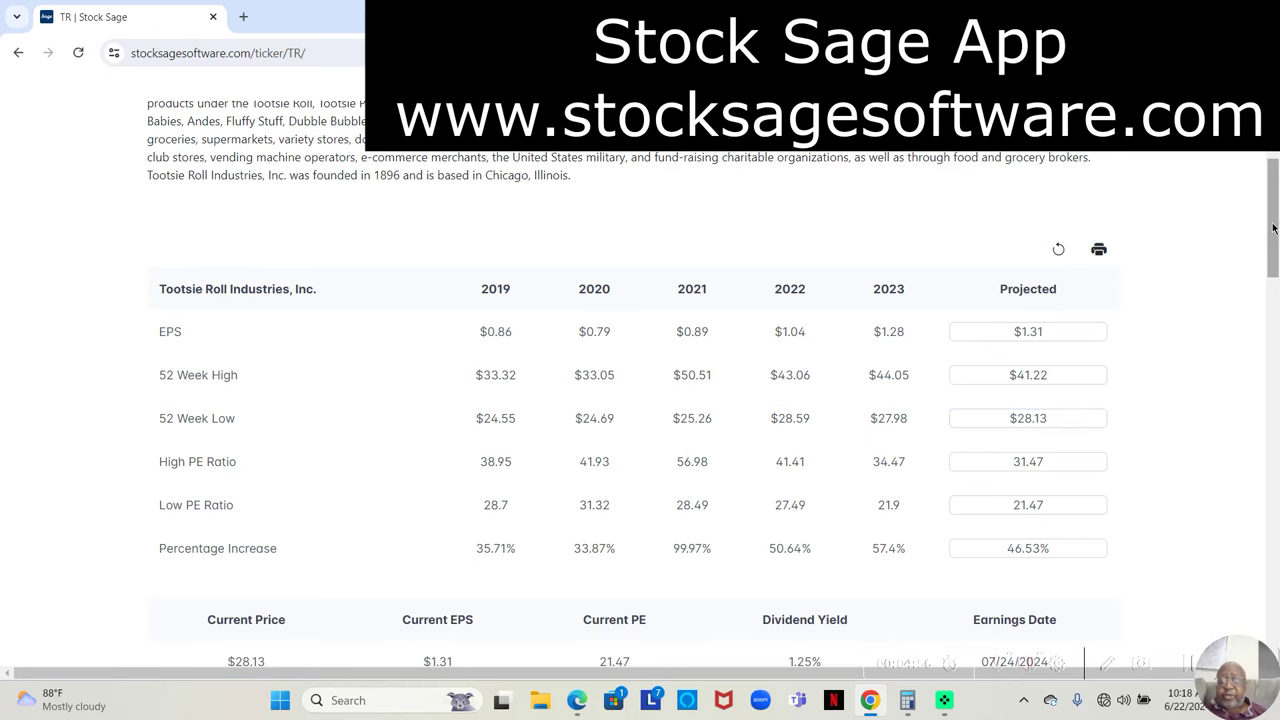
{"action": "left_click_drag", "start_coordinate": [1273, 229], "coordinate": [1273, 270]}
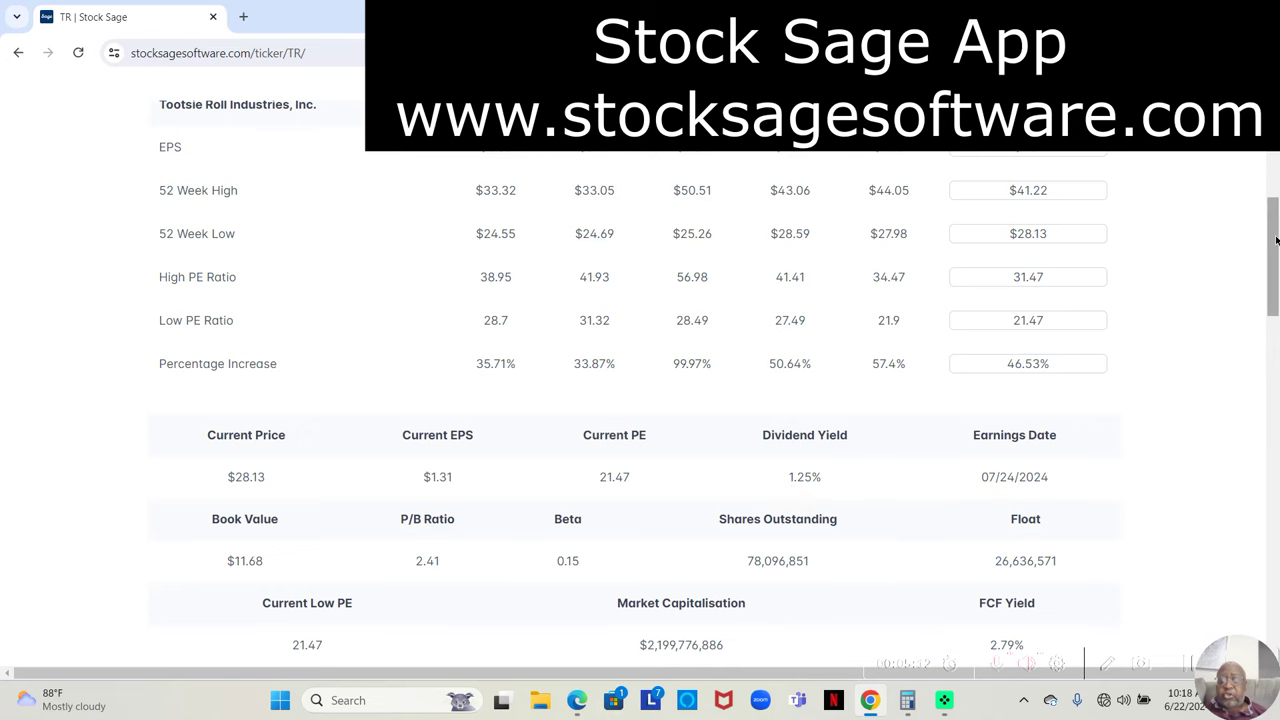
{"action": "scroll", "coordinate": [1276, 240], "scroll_direction": "up", "scroll_amount": 4}
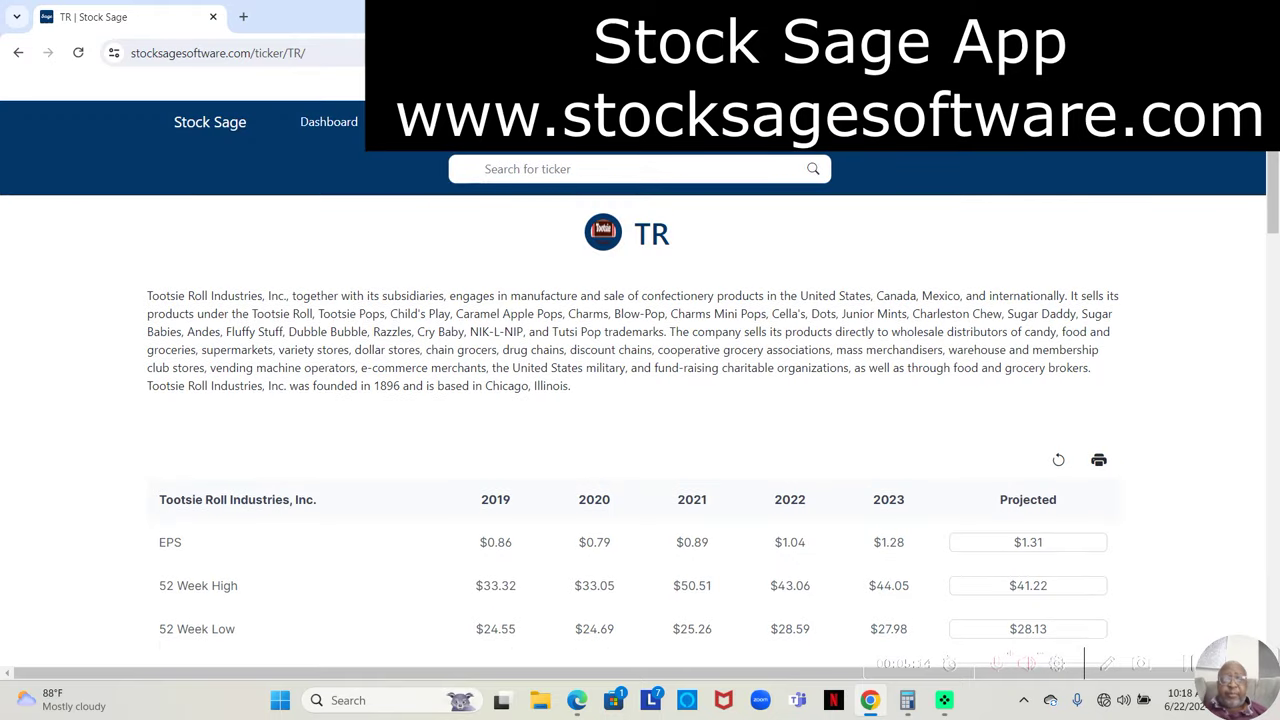
{"action": "left_click", "coordinate": [326, 122]}
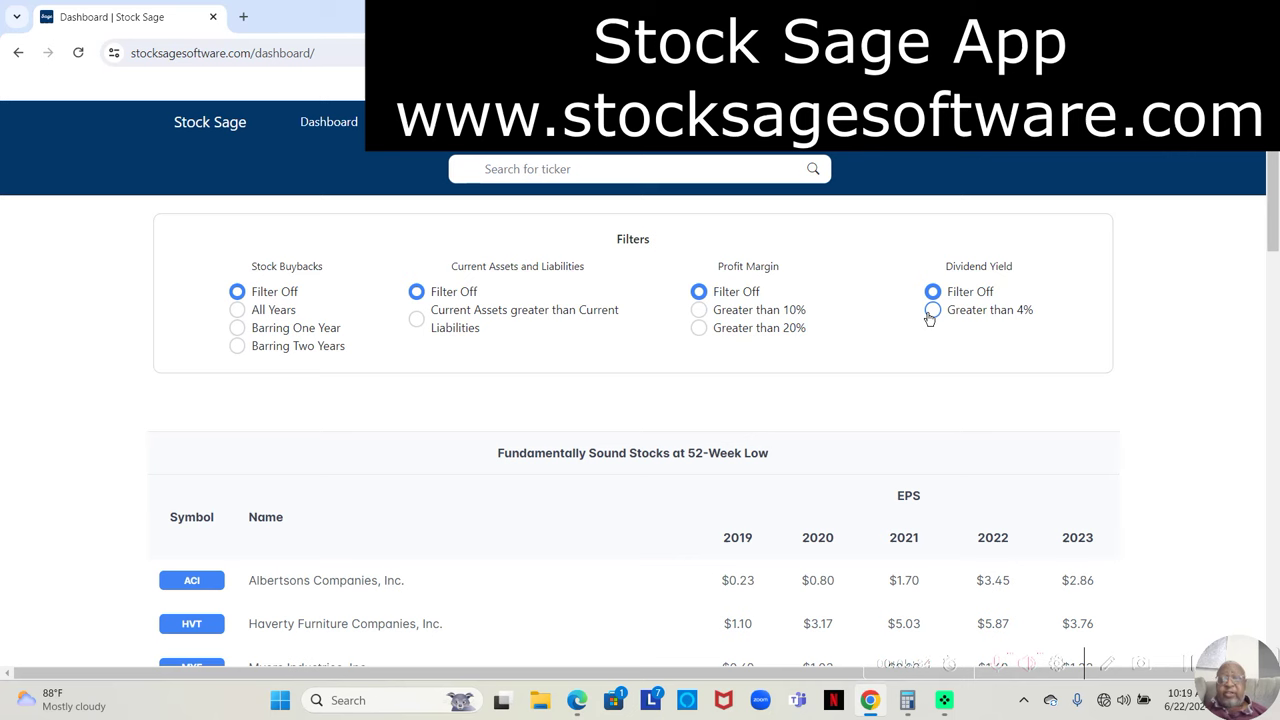
Filter to Dividend Yield Greater than 4% and scroll through the twelve remaining stocks
{"action": "left_click", "coordinate": [931, 313]}
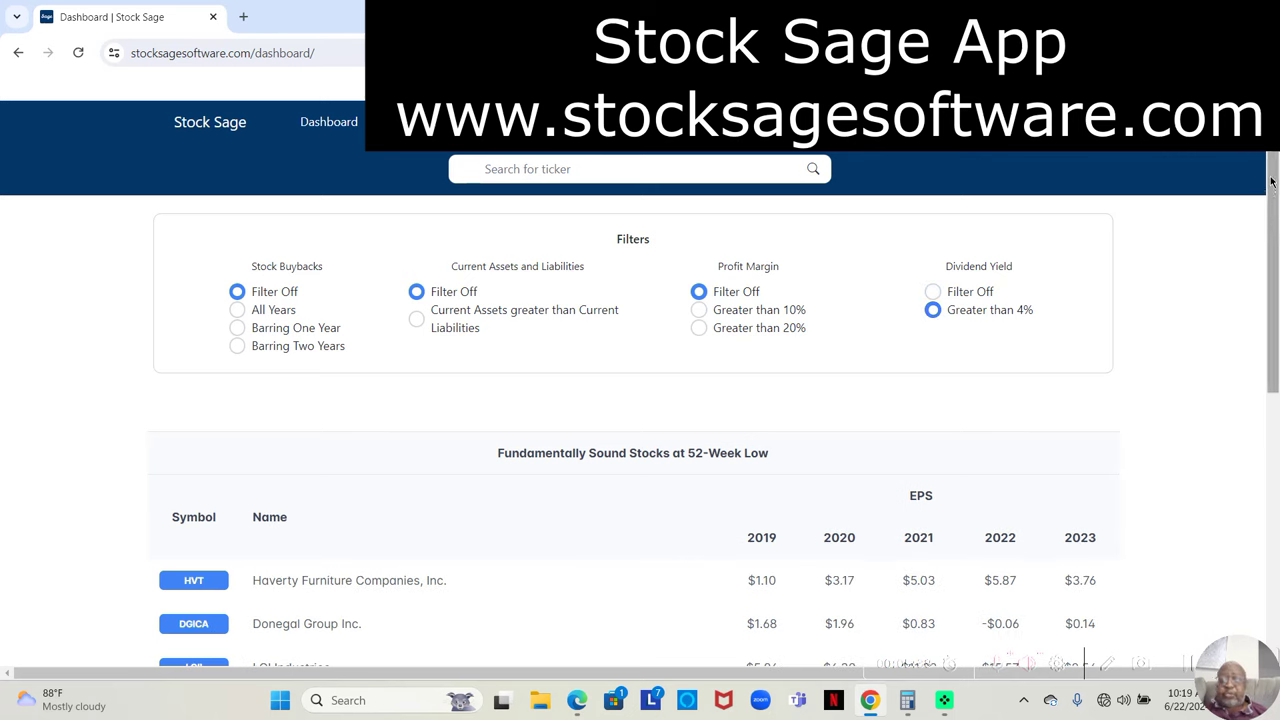
{"action": "left_click_drag", "start_coordinate": [1273, 167], "coordinate": [1273, 384]}
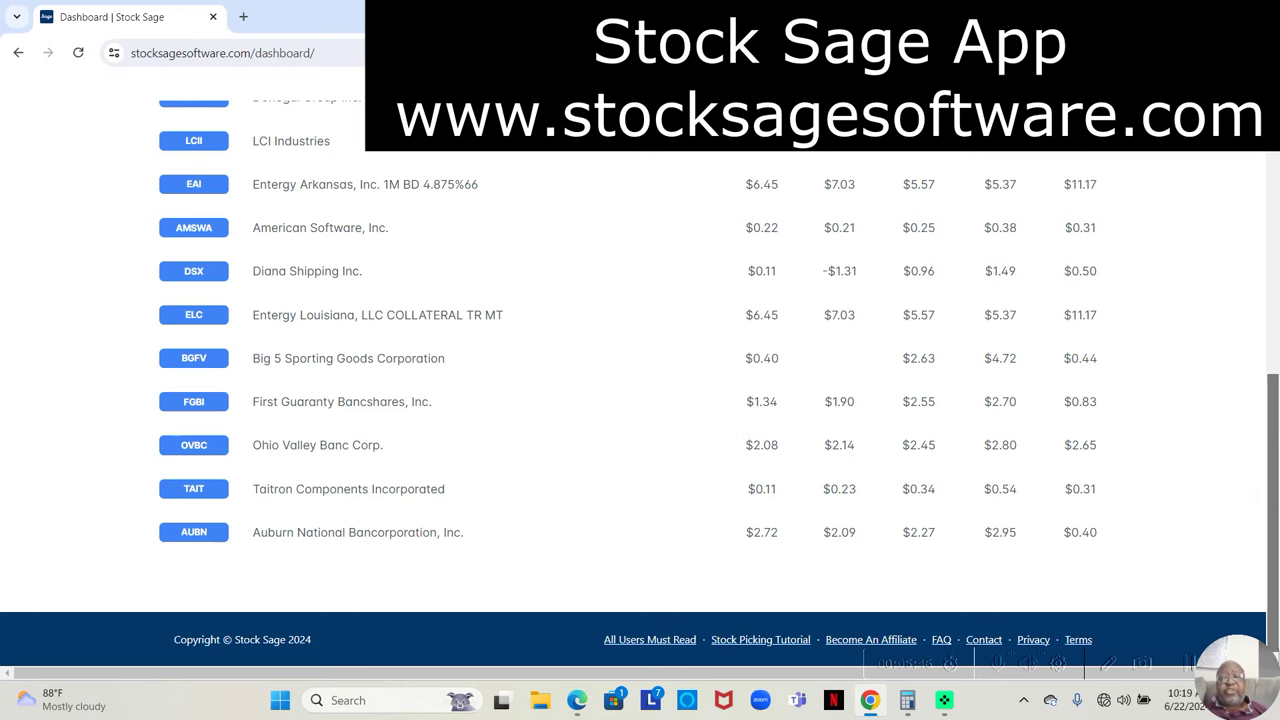
{"action": "scroll", "coordinate": [1274, 384], "scroll_direction": "up", "scroll_amount": 1}
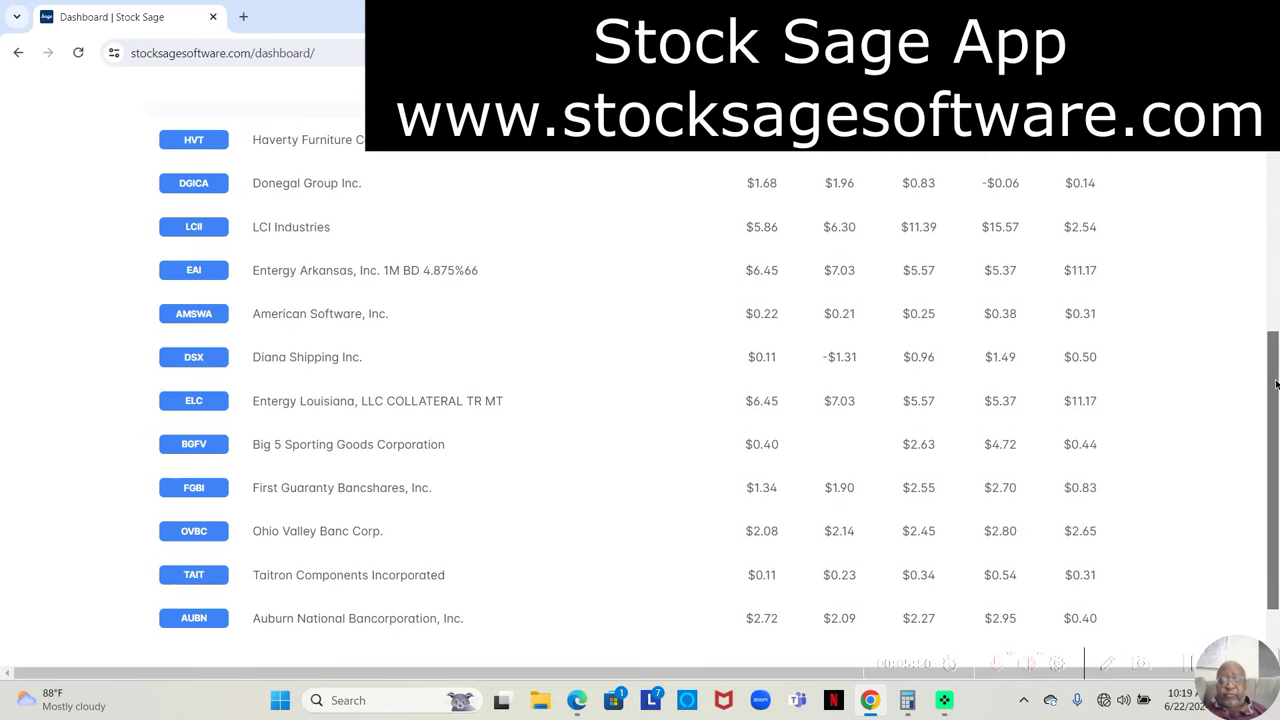
{"action": "left_click_drag", "start_coordinate": [1276, 384], "coordinate": [1273, 216]}
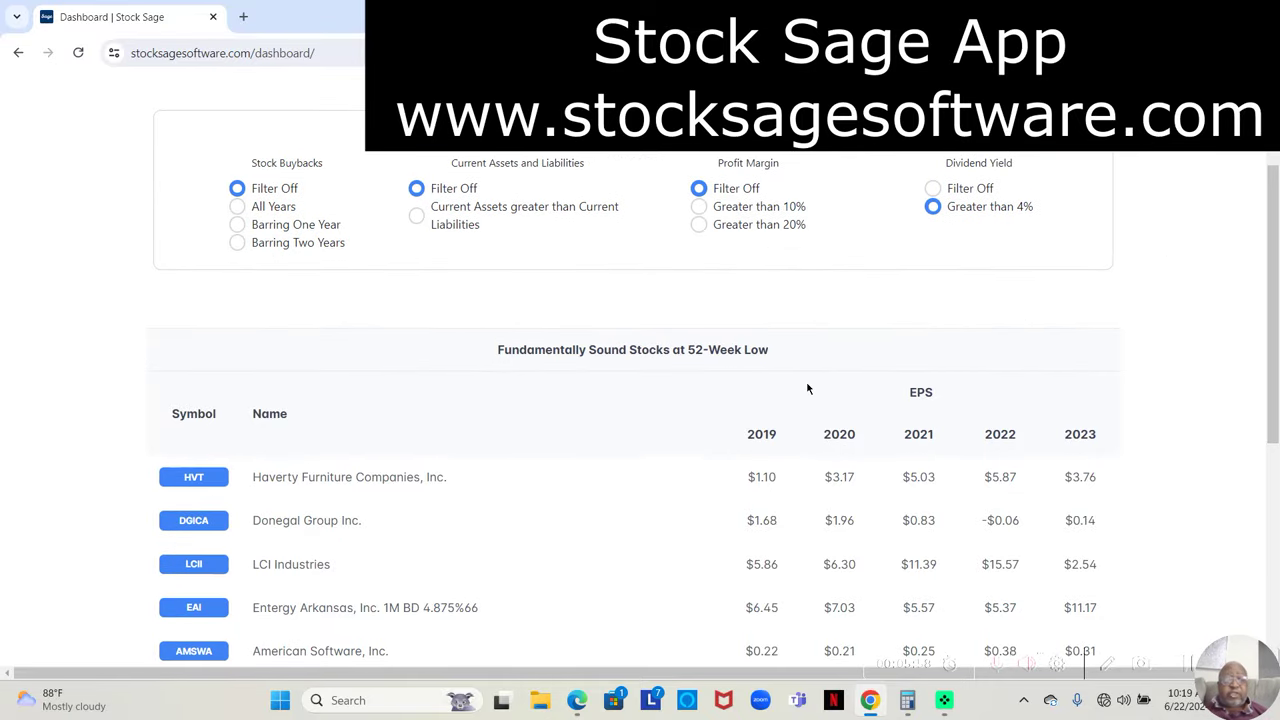
Review Haverty Furniture's HVT page, then return and reapply Dividend Yield Greater than 4%
{"action": "left_click", "coordinate": [189, 481]}
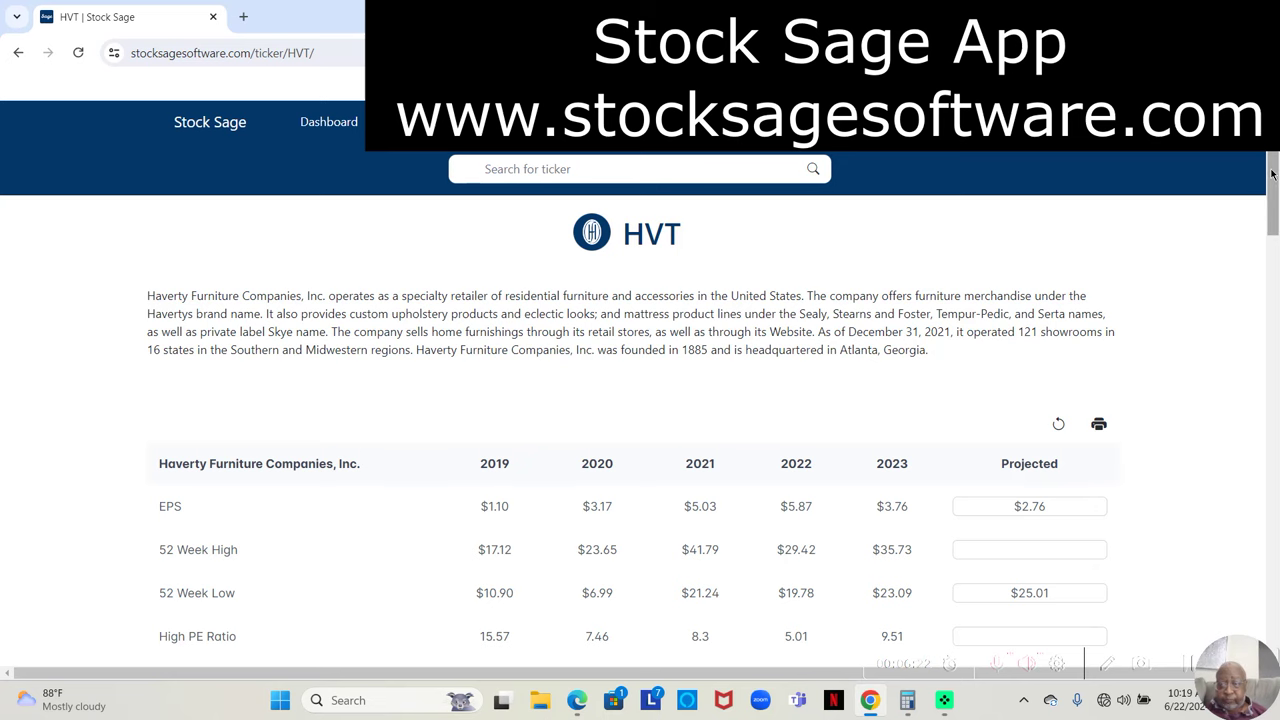
{"action": "left_click_drag", "start_coordinate": [1273, 175], "coordinate": [1273, 233]}
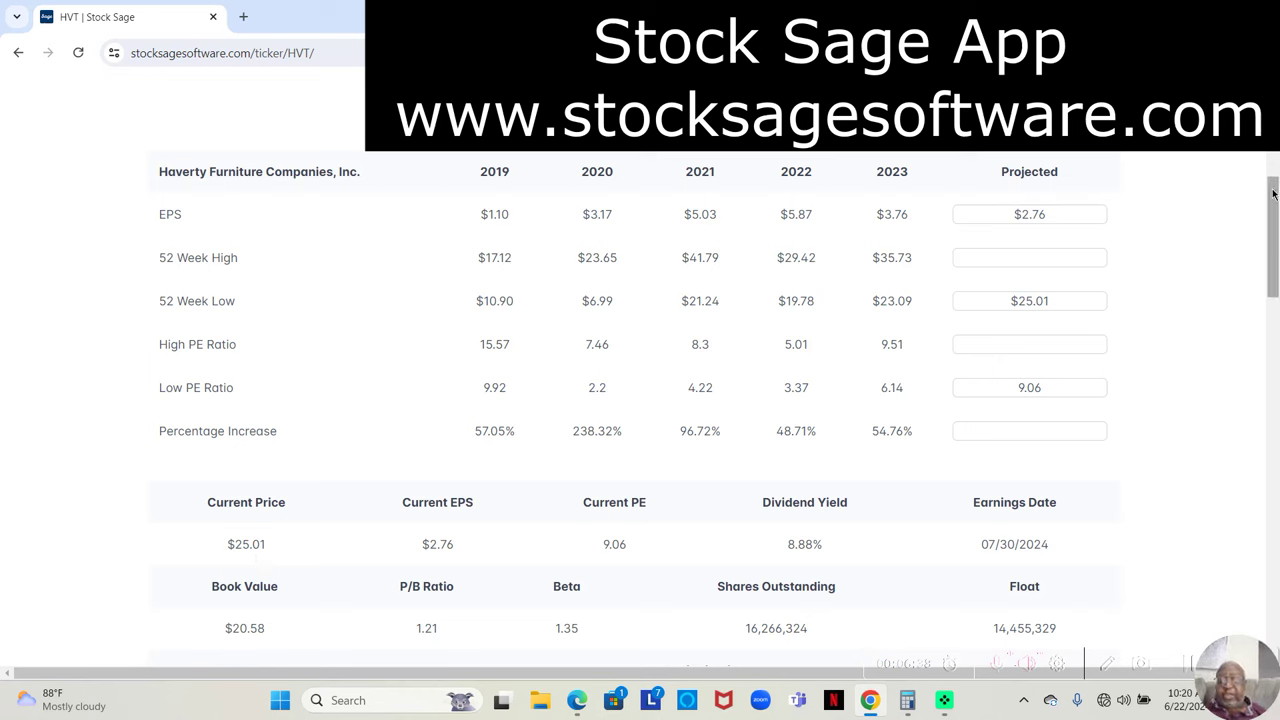
{"action": "scroll", "coordinate": [1273, 240], "scroll_direction": "up", "scroll_amount": 3}
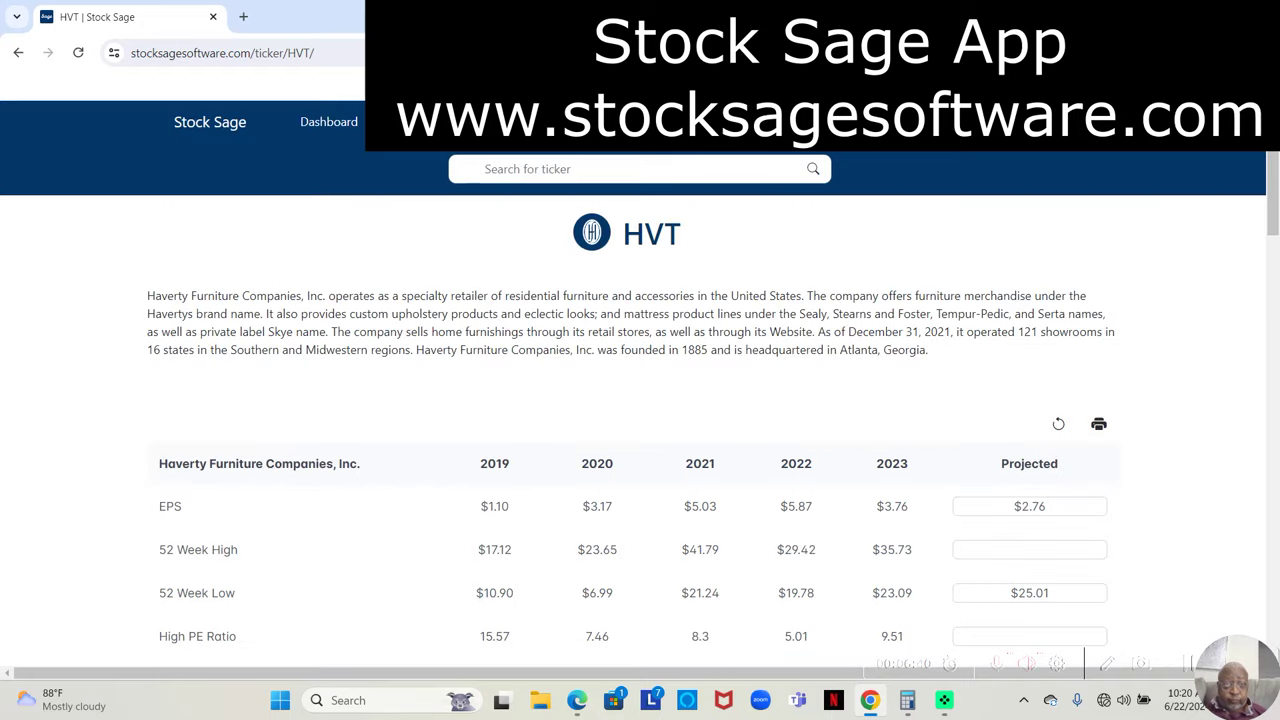
{"action": "left_click", "coordinate": [326, 132]}
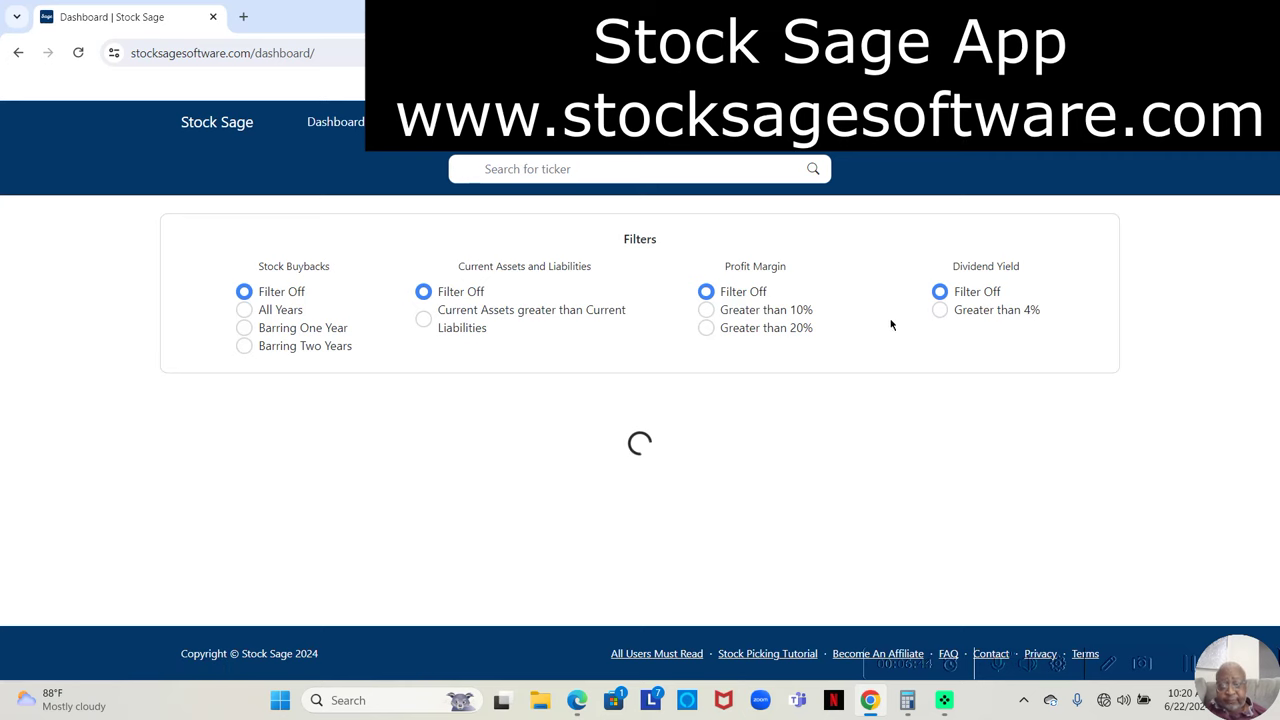
{"action": "left_click", "coordinate": [934, 314]}
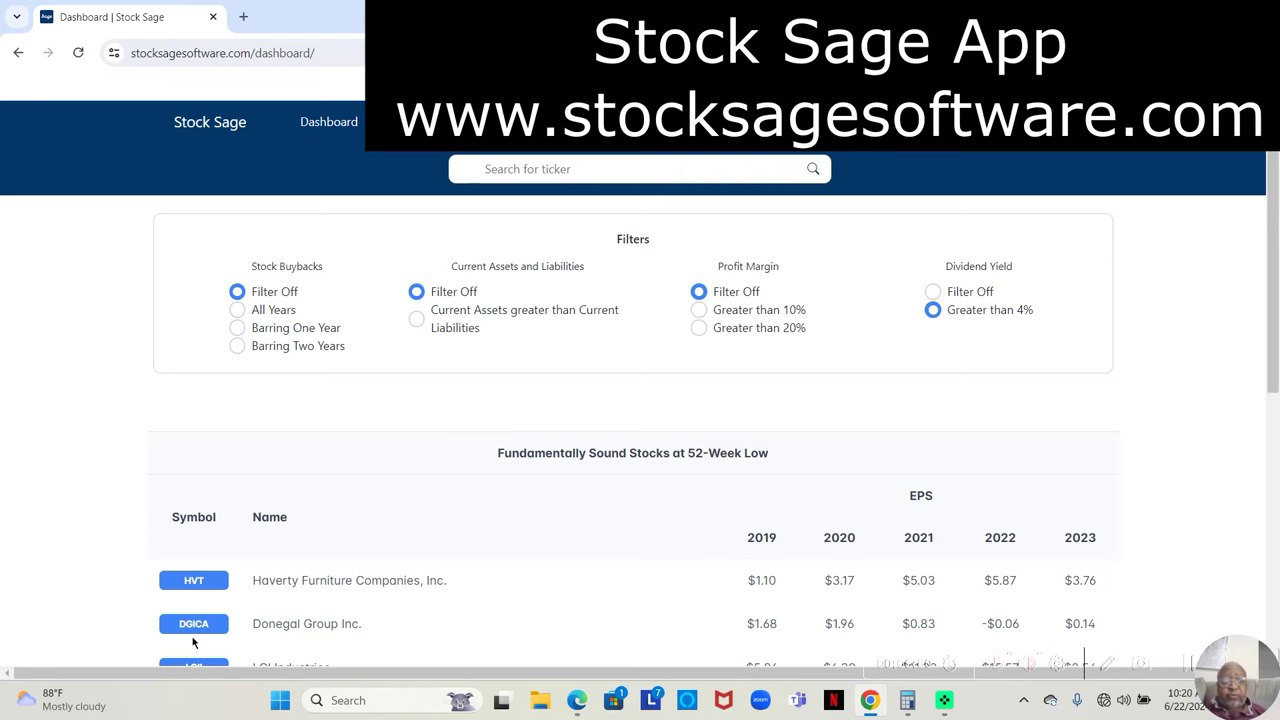
Review Donegal Group's DGICA description and financial figures, then return to the Dashboard
{"action": "left_click", "coordinate": [190, 624]}
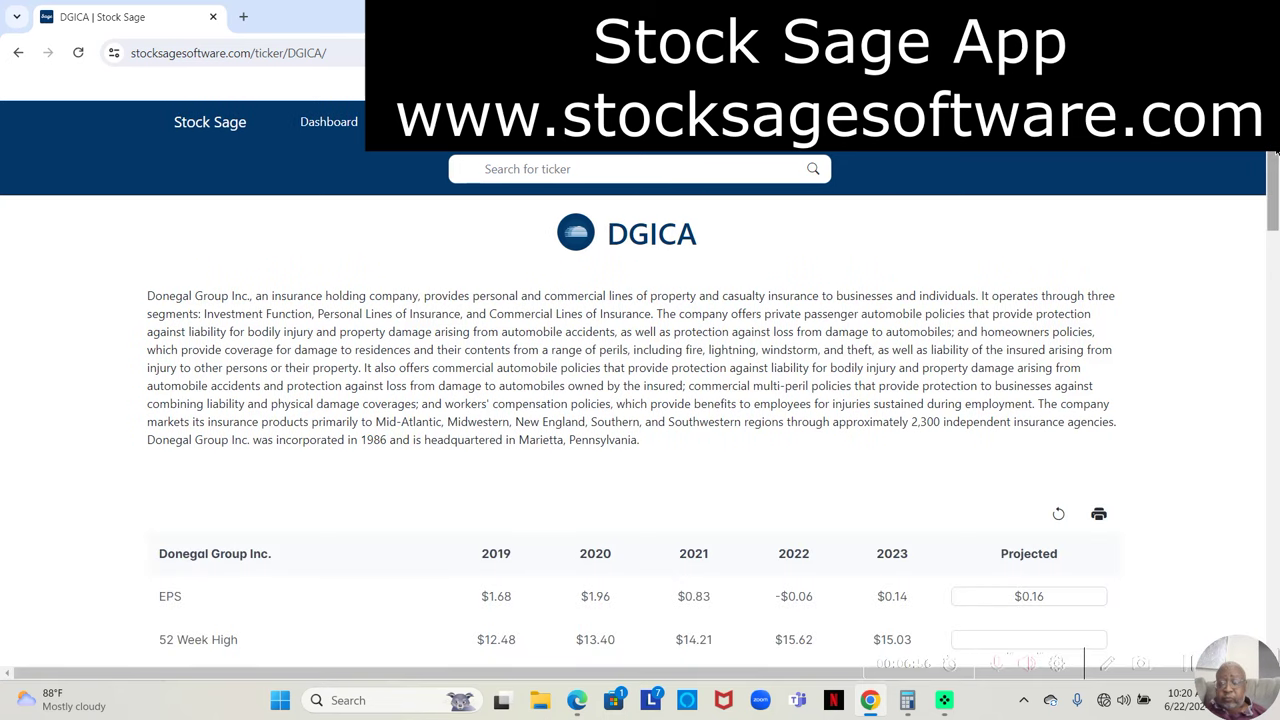
{"action": "scroll", "coordinate": [640, 400], "scroll_direction": "down", "scroll_amount": 4}
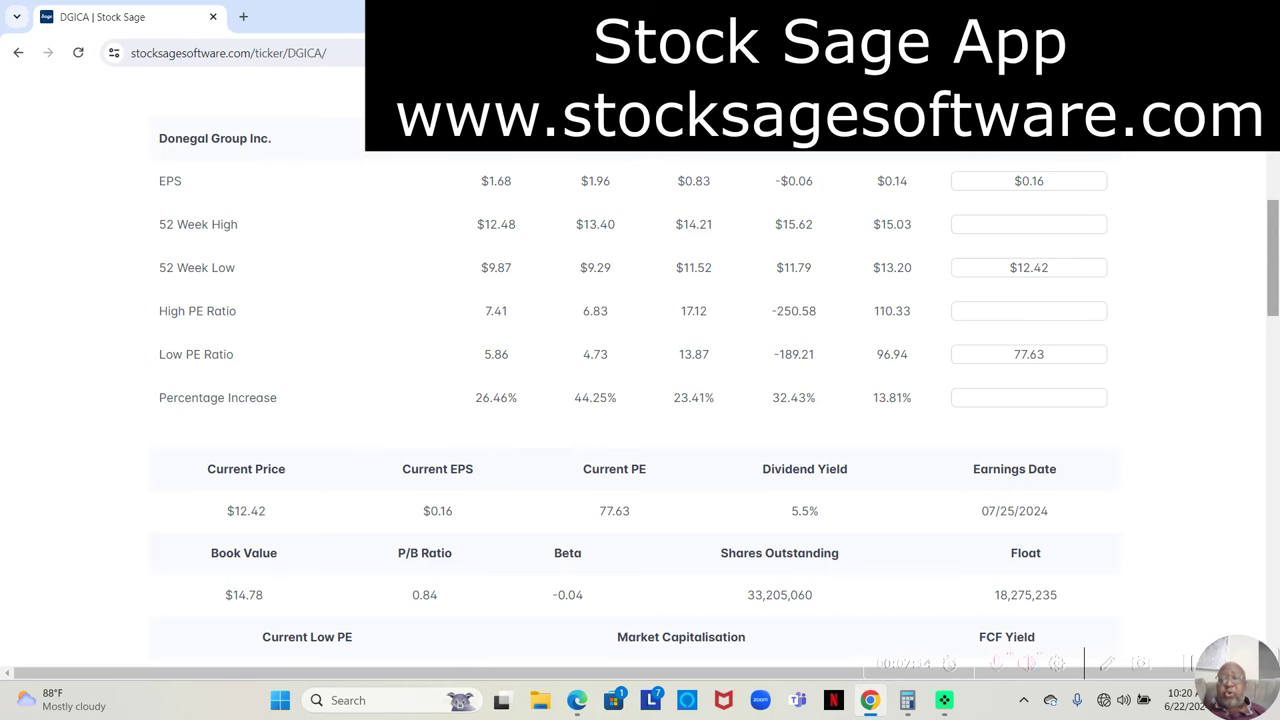
{"action": "left_click", "coordinate": [1273, 235]}
{"action": "left_click_drag", "start_coordinate": [1276, 235], "coordinate": [1274, 318]}
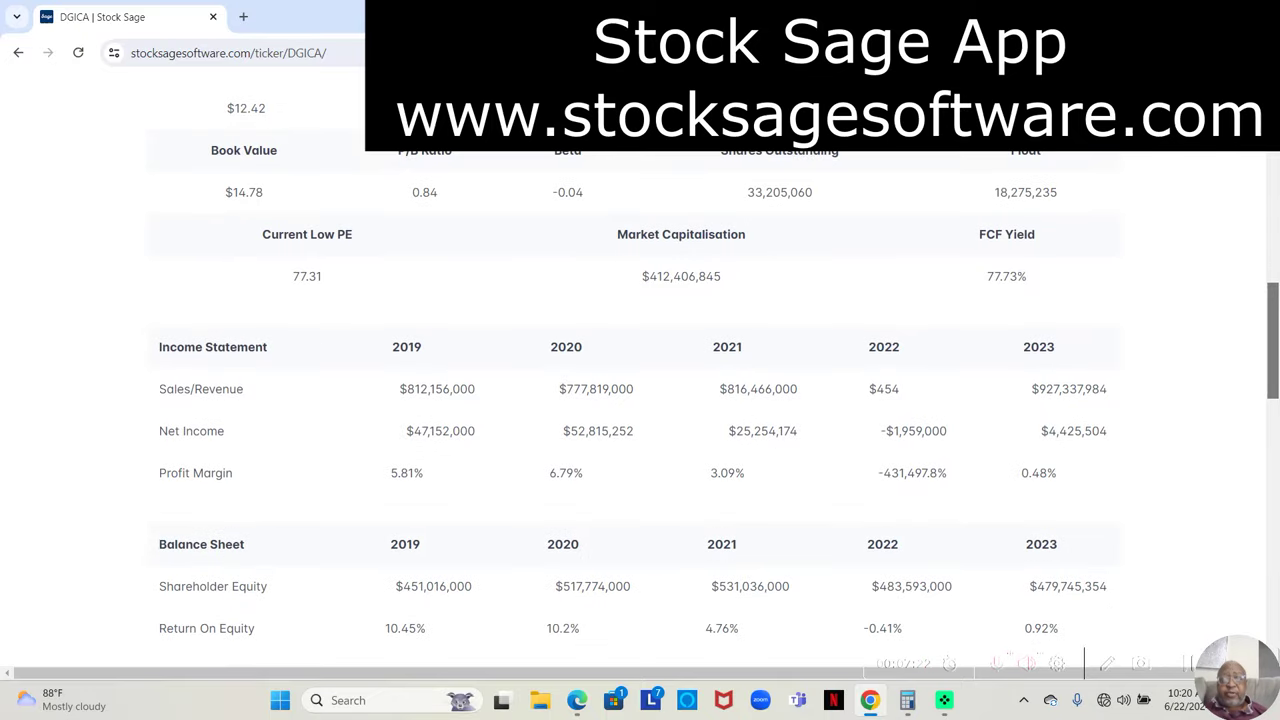
{"action": "scroll", "coordinate": [640, 400], "scroll_direction": "up", "scroll_amount": 8}
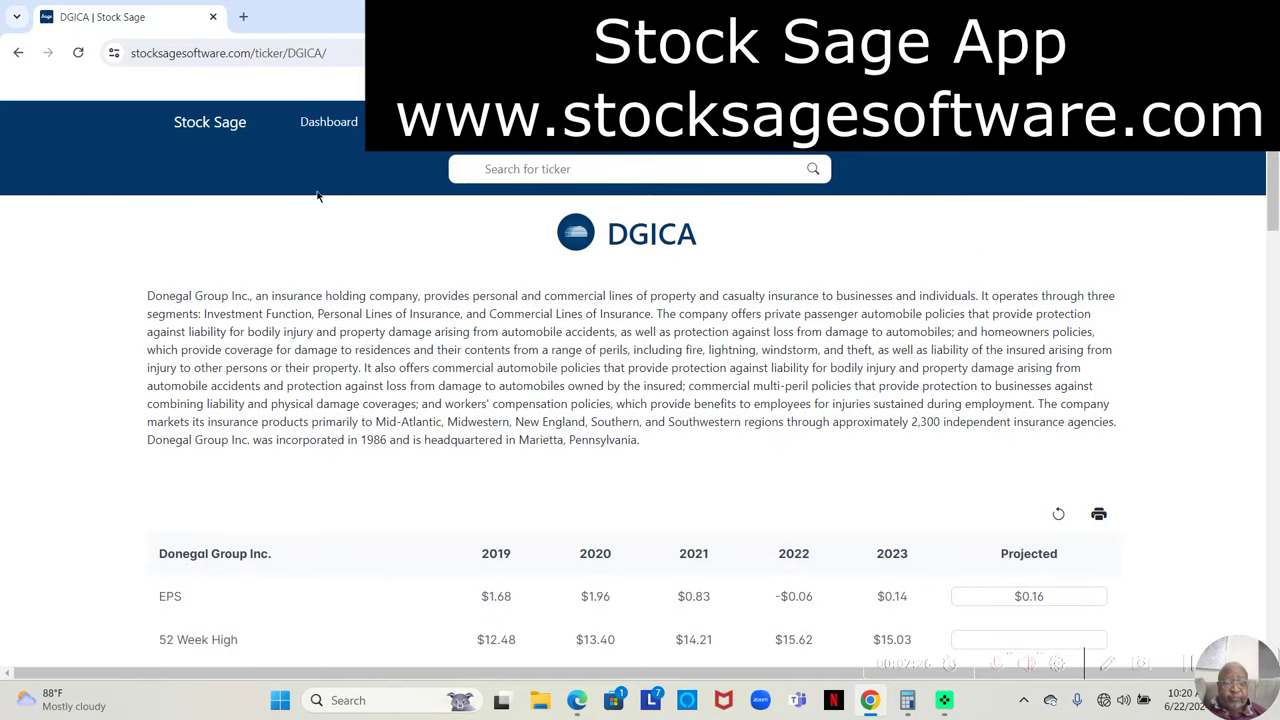
{"action": "left_click", "coordinate": [325, 124]}
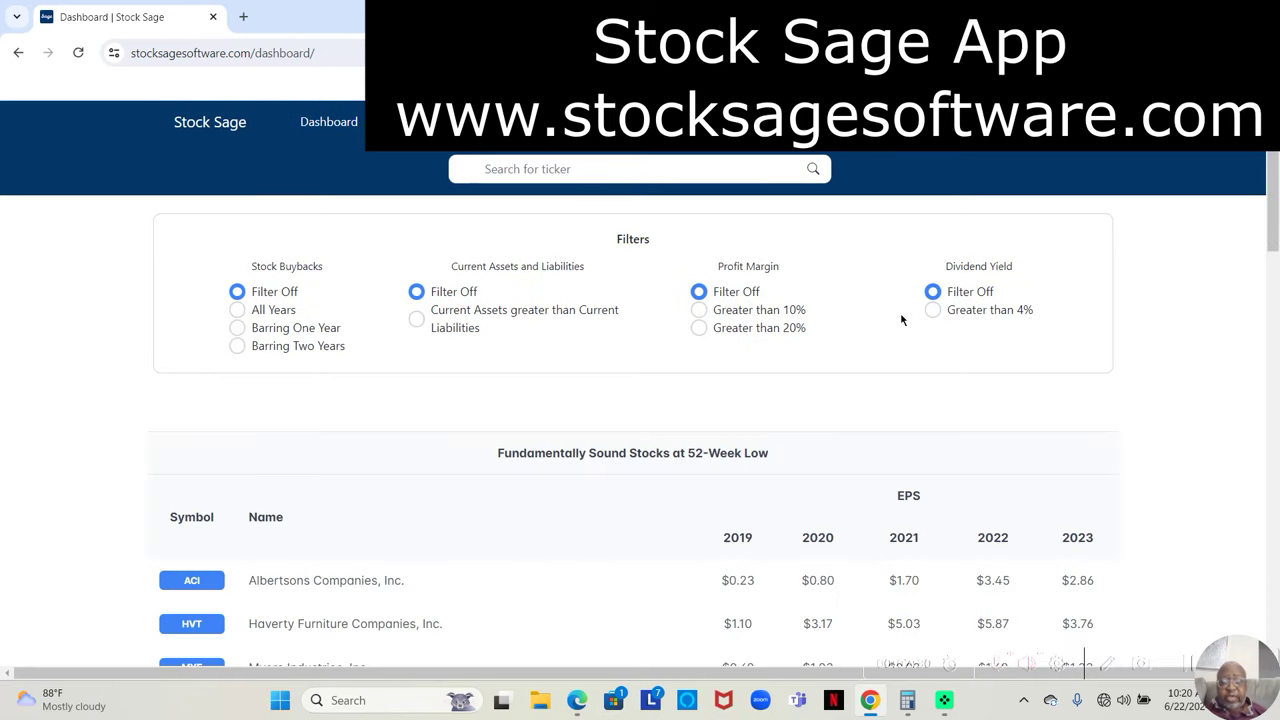
Reapply the Dividend Yield Greater than 4% filter and scroll the results
{"action": "left_click", "coordinate": [933, 312]}
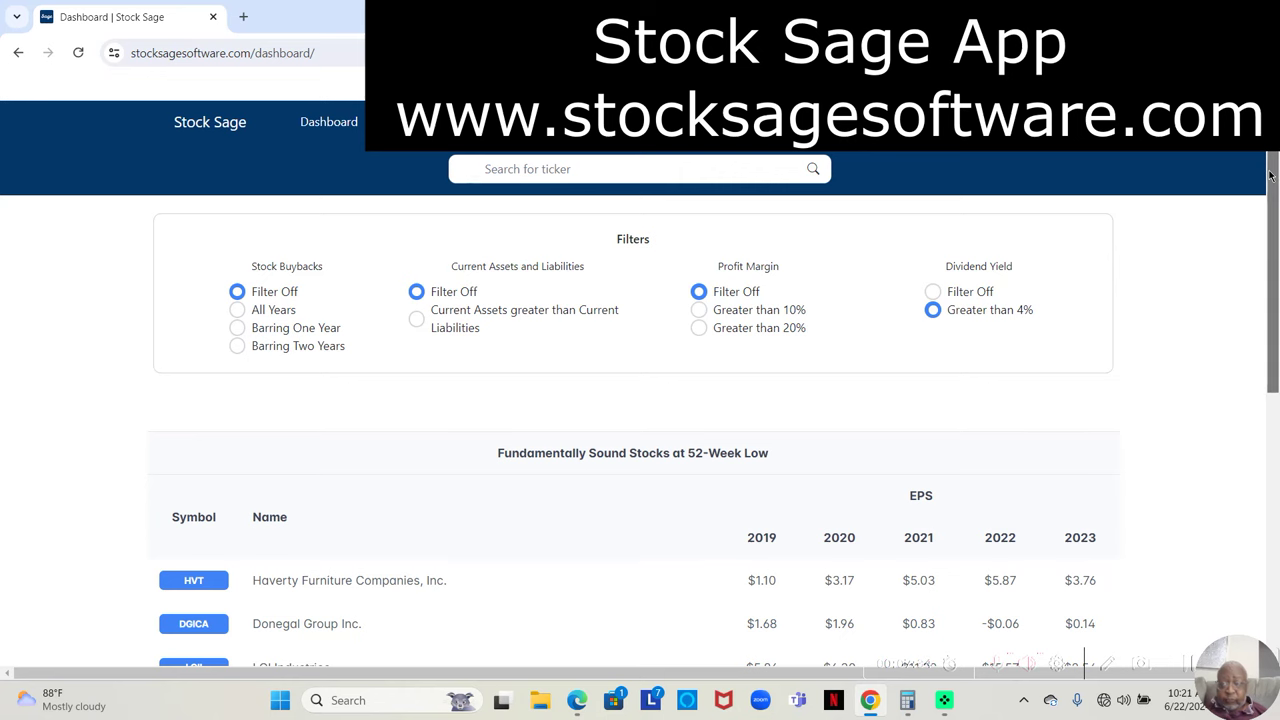
{"action": "left_click_drag", "start_coordinate": [1270, 175], "coordinate": [1270, 216]}
{"action": "scroll", "coordinate": [968, 430], "scroll_direction": "down", "scroll_amount": 1}
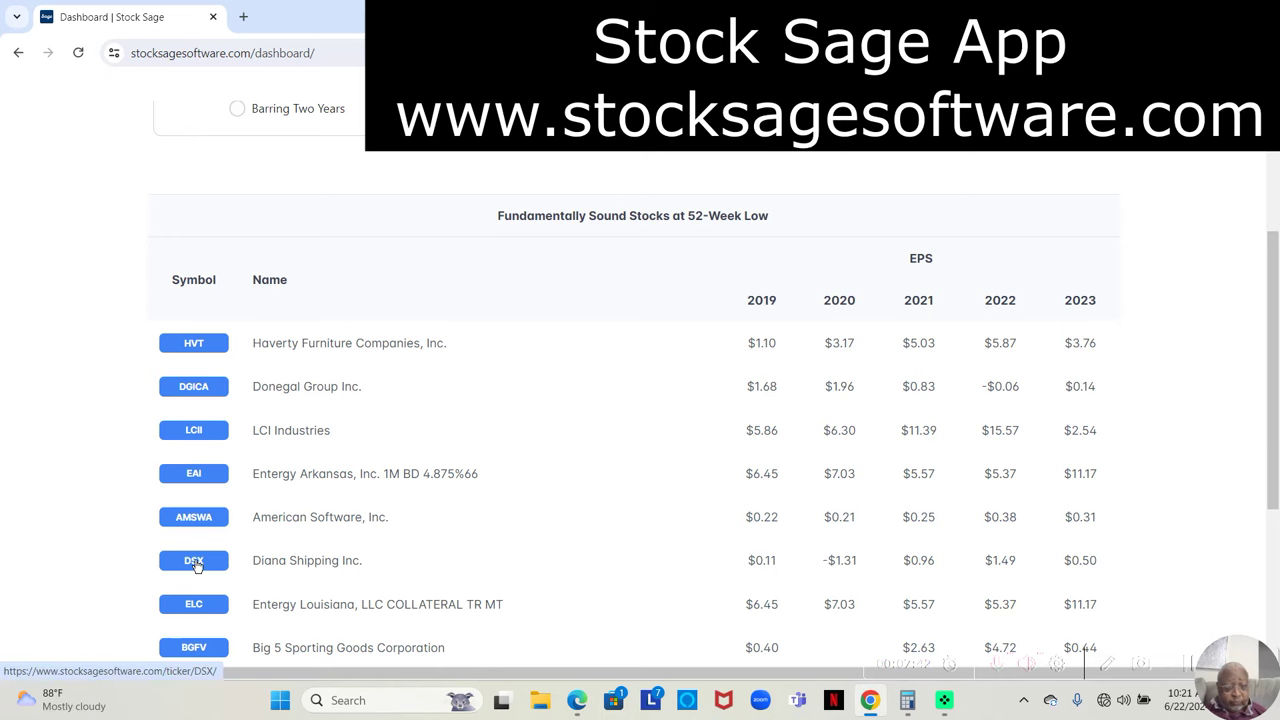
Review Diana Shipping's DSX details page, then return to the Dashboard
{"action": "left_click", "coordinate": [196, 562]}
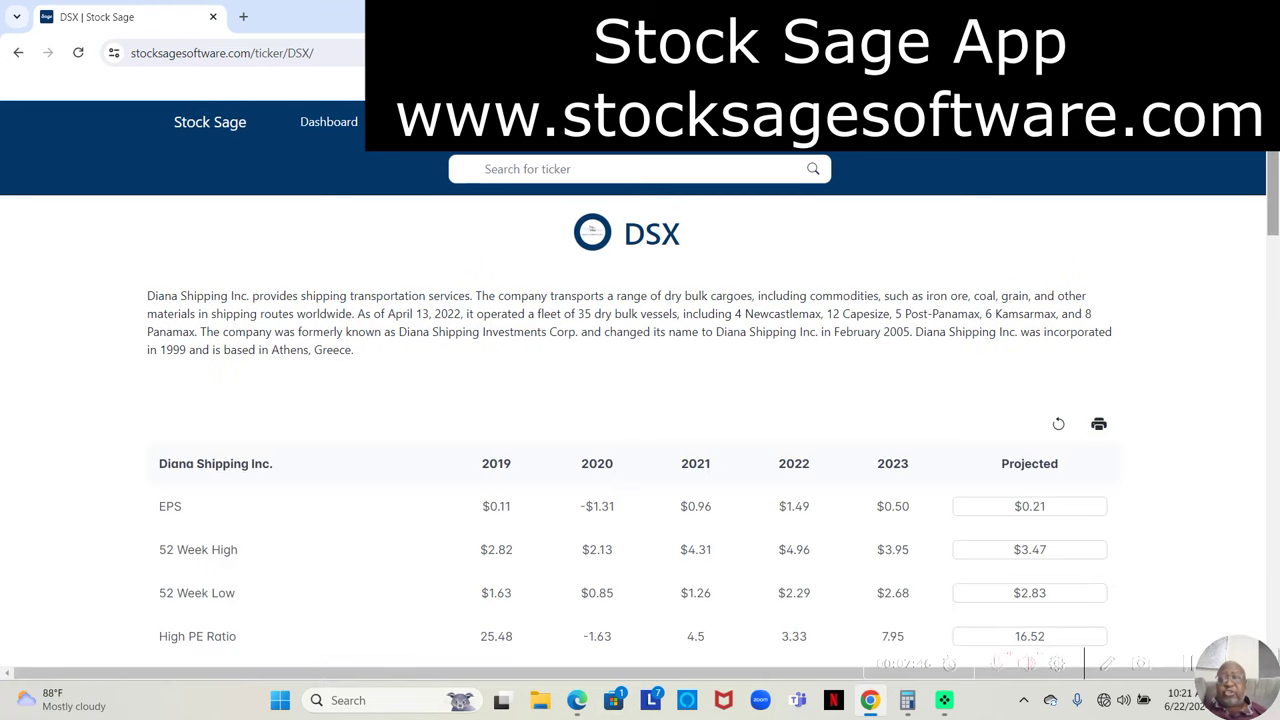
{"action": "scroll", "coordinate": [640, 400], "scroll_direction": "down", "scroll_amount": 2}
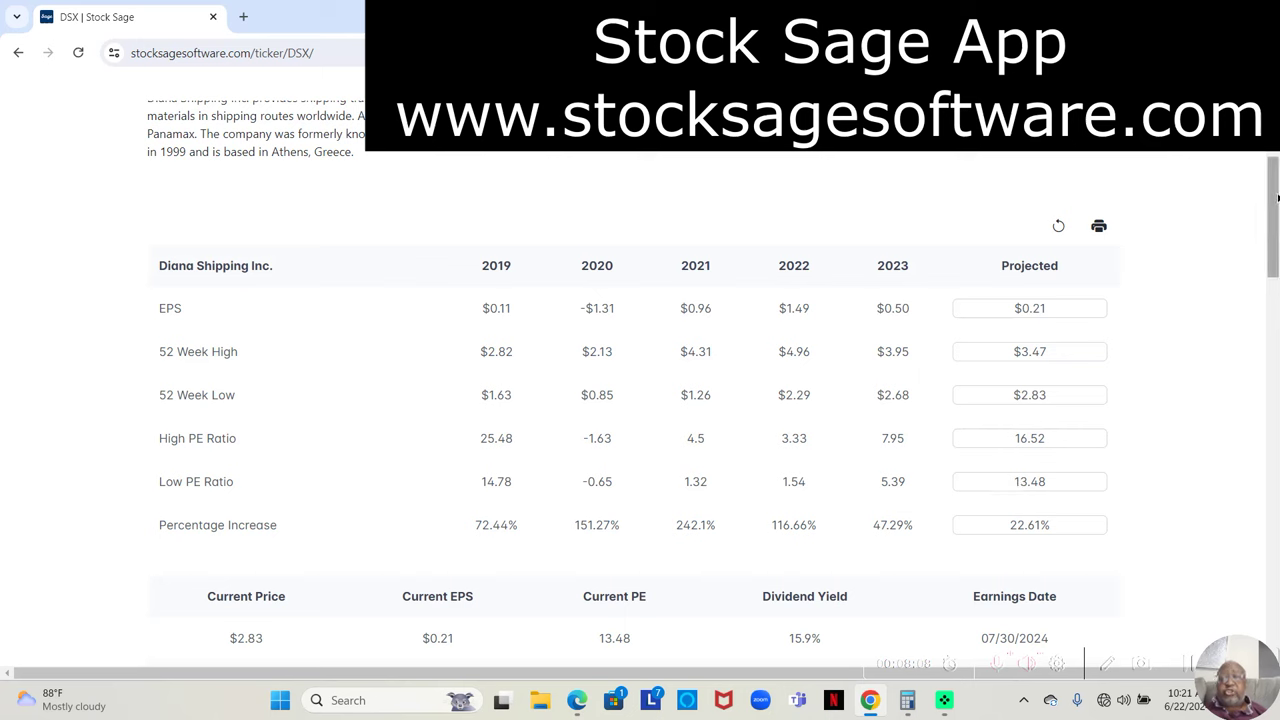
{"action": "left_click_drag", "start_coordinate": [1276, 198], "coordinate": [1272, 265]}
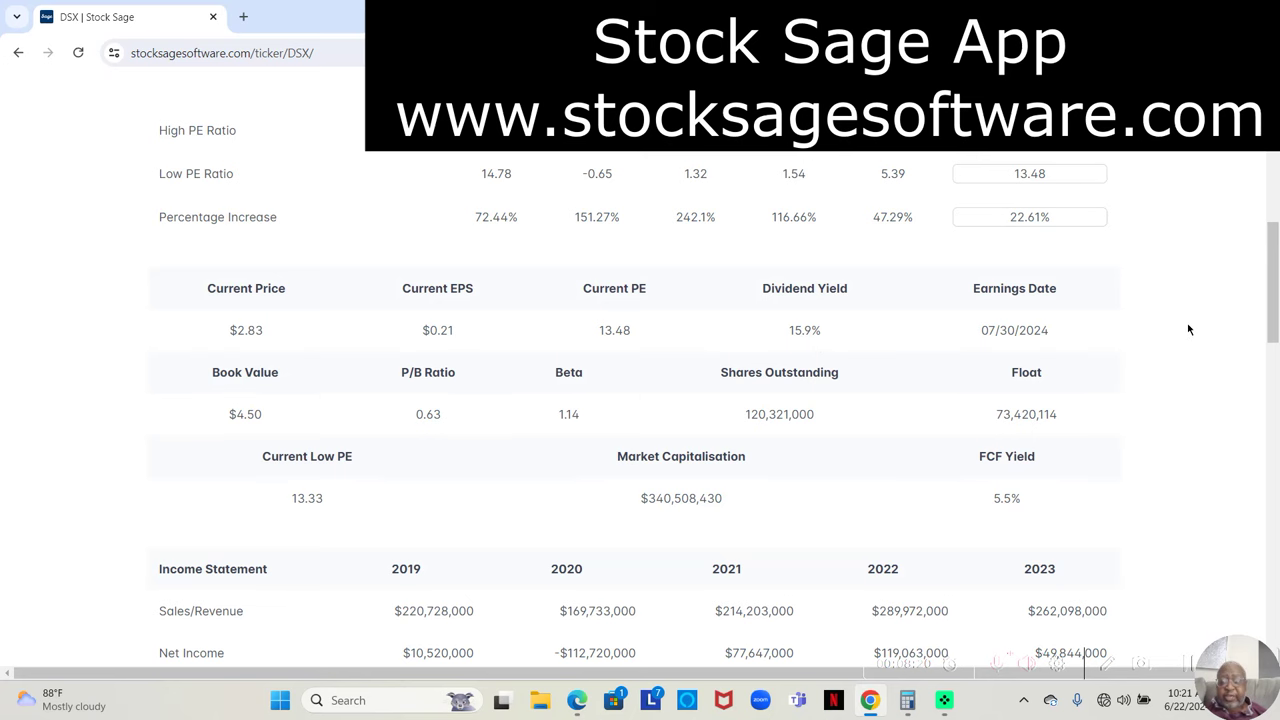
{"action": "left_click_drag", "start_coordinate": [1271, 279], "coordinate": [1260, 190]}
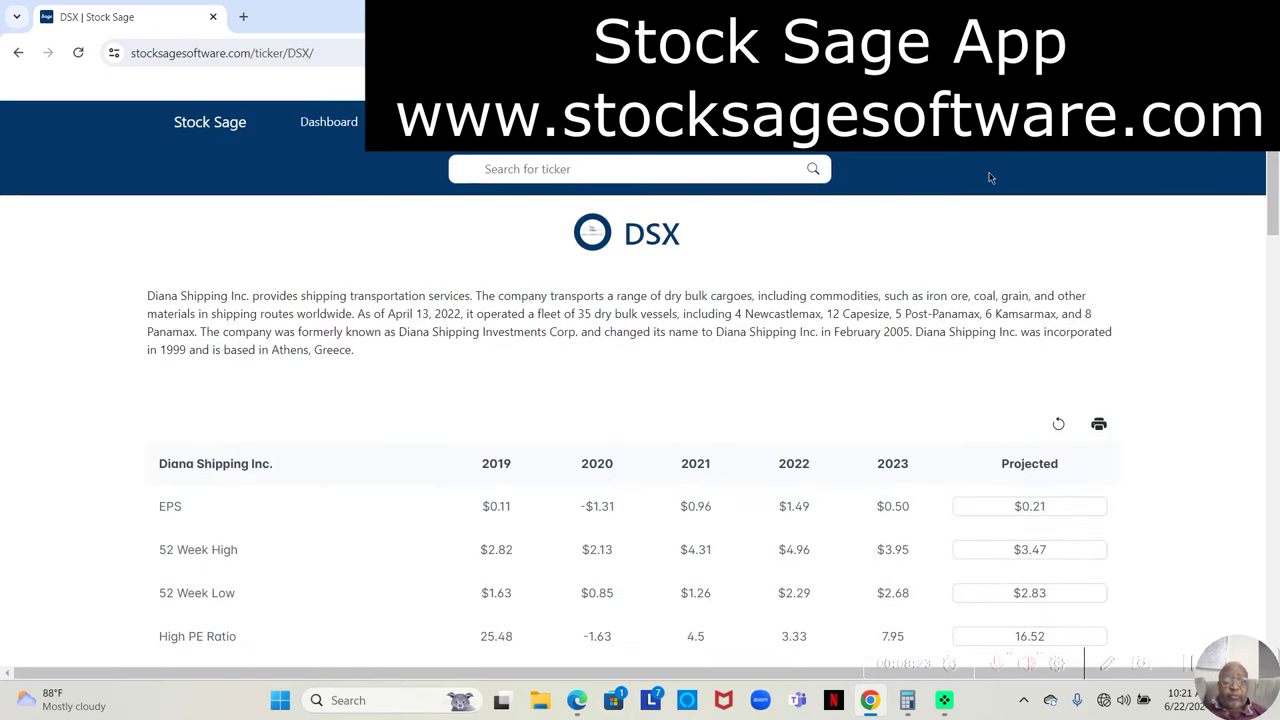
{"action": "left_click", "coordinate": [314, 124]}
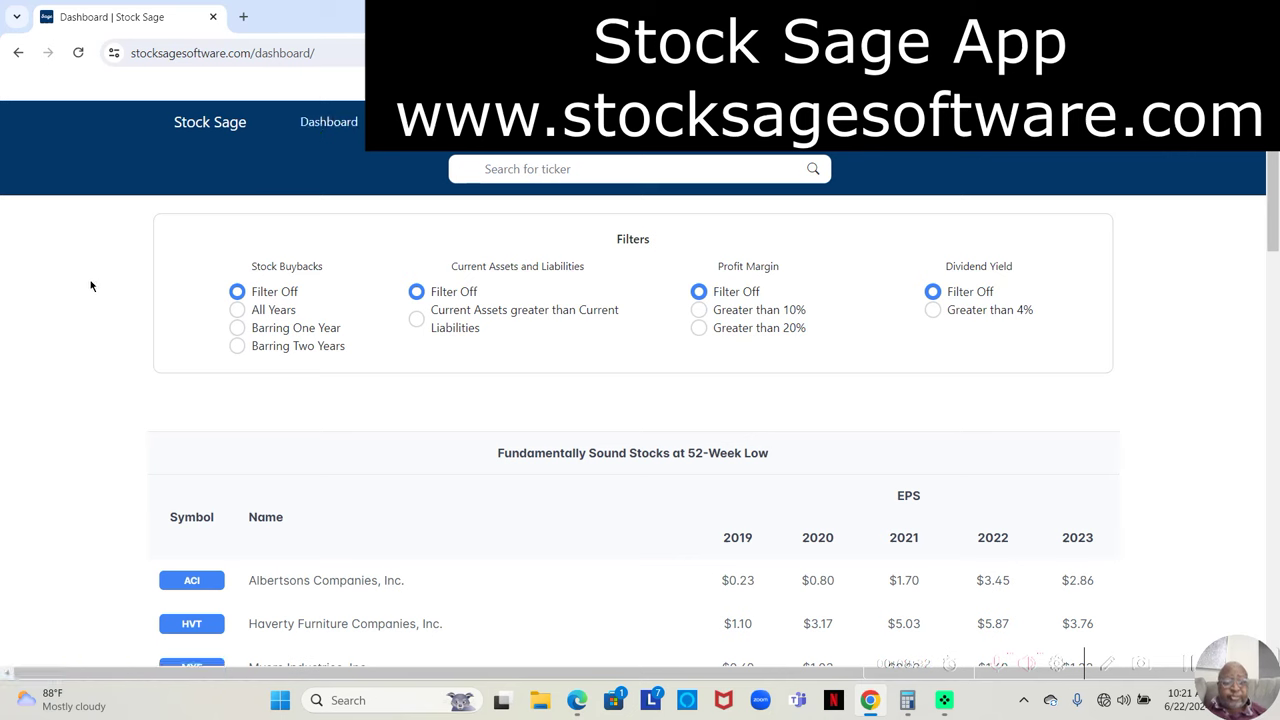
Select All Years buybacks, assets over liabilities, Profit Margin over 10% and Dividend Yield over 4%
{"action": "left_click", "coordinate": [236, 312]}
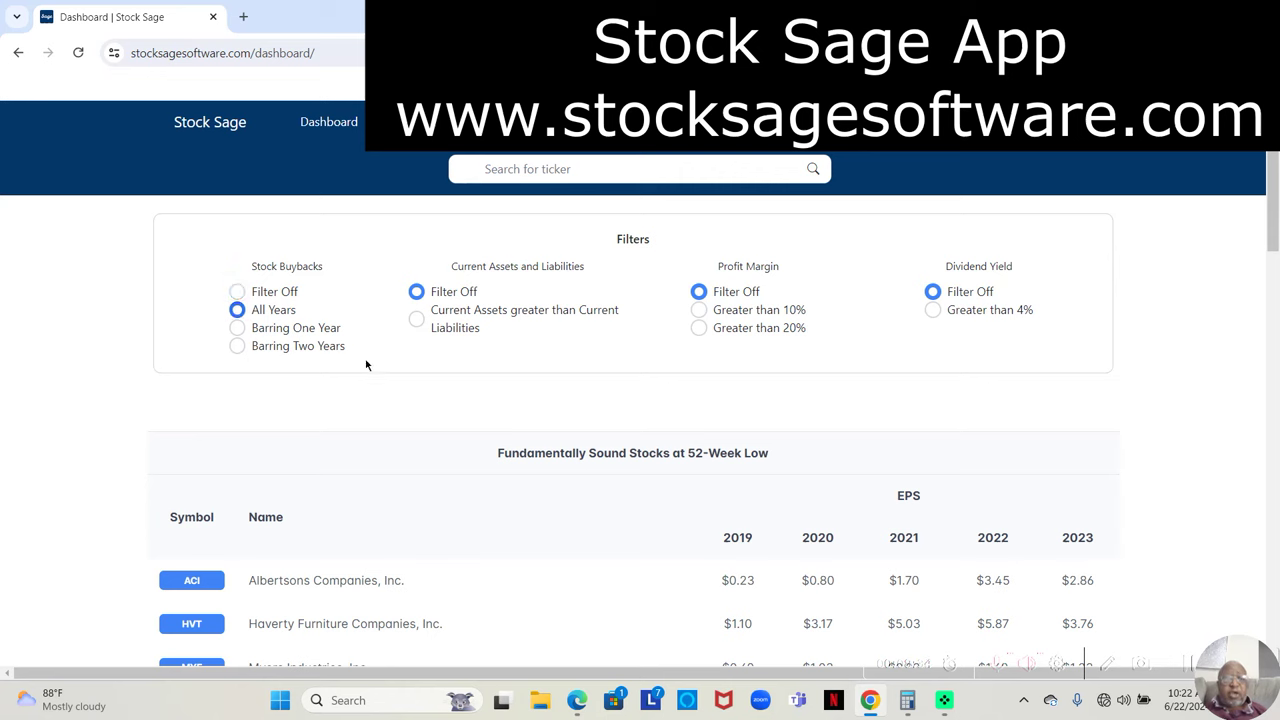
{"action": "left_click", "coordinate": [417, 320]}
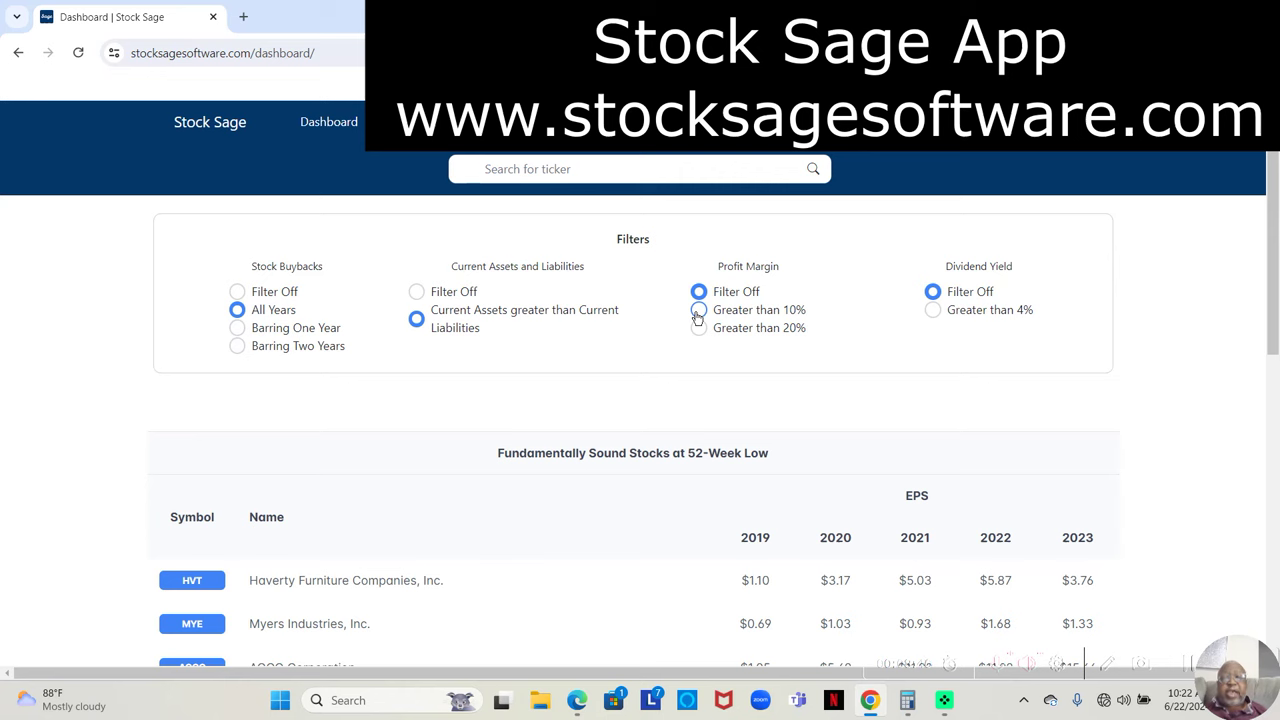
{"action": "left_click", "coordinate": [698, 312]}
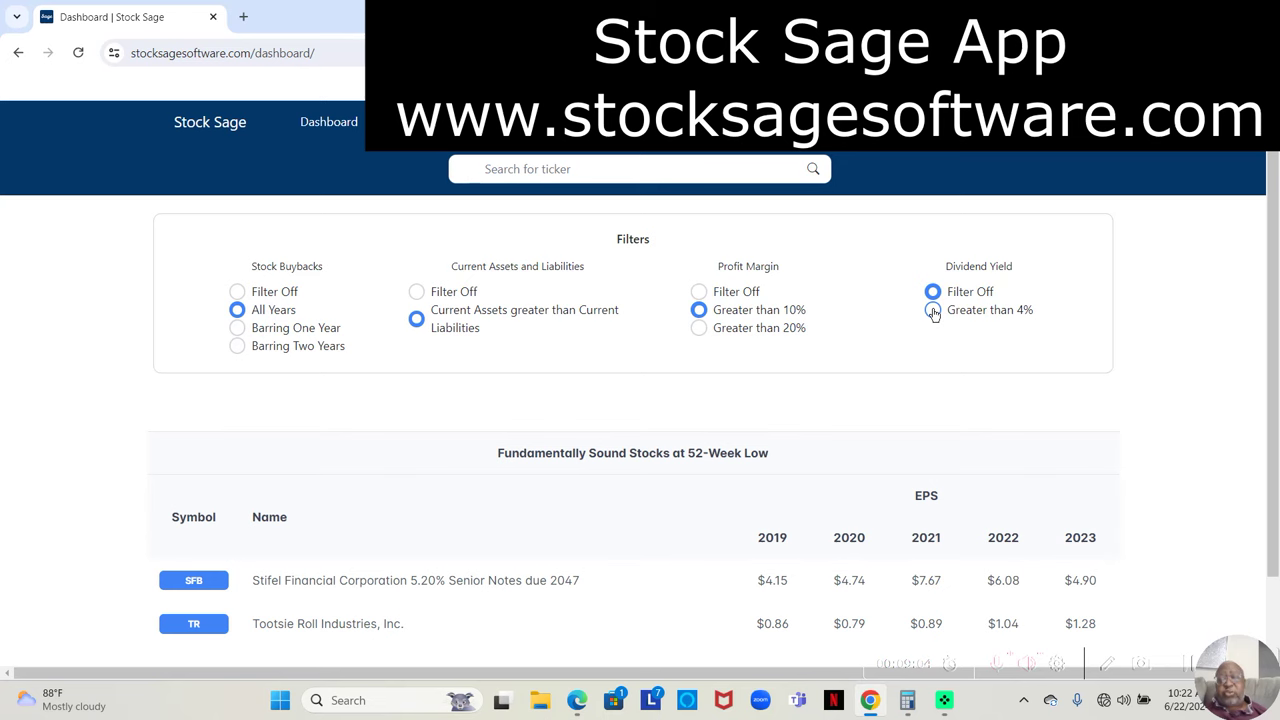
{"action": "left_click", "coordinate": [932, 311]}
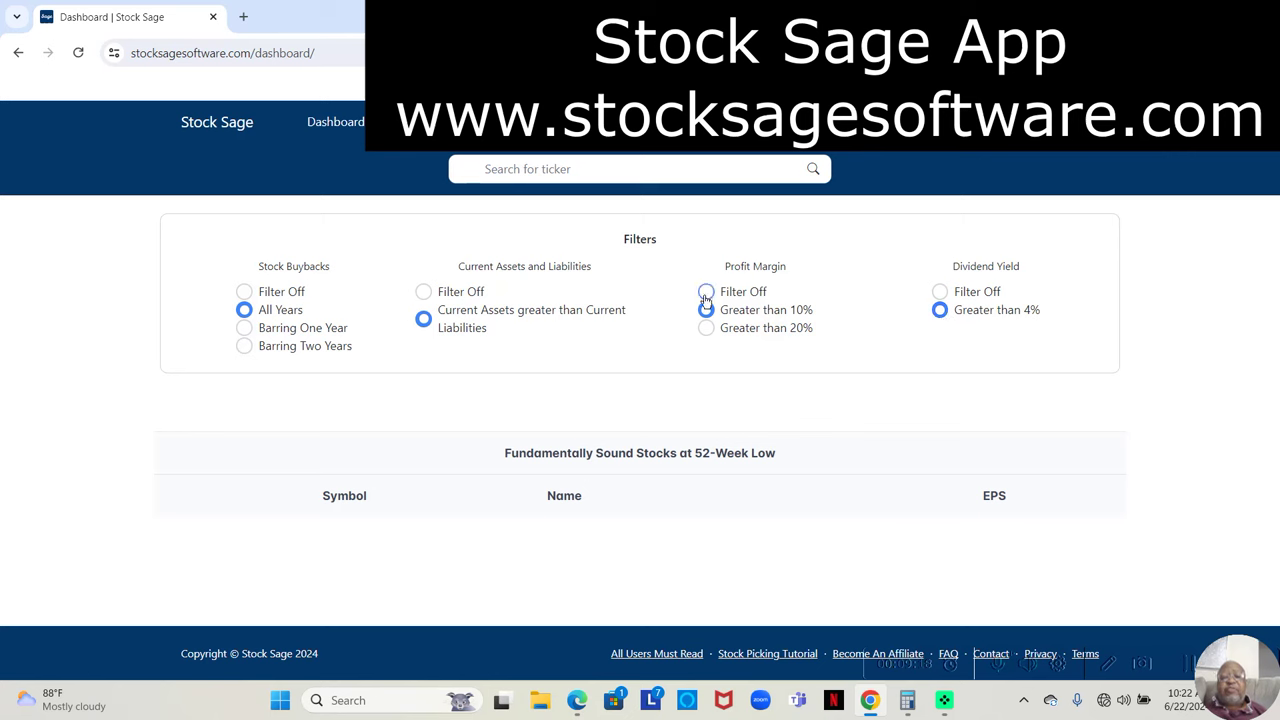
Turn off margin, assets and buyback filters, then reselect All Years and assets over liabilities
{"action": "left_click", "coordinate": [706, 293]}
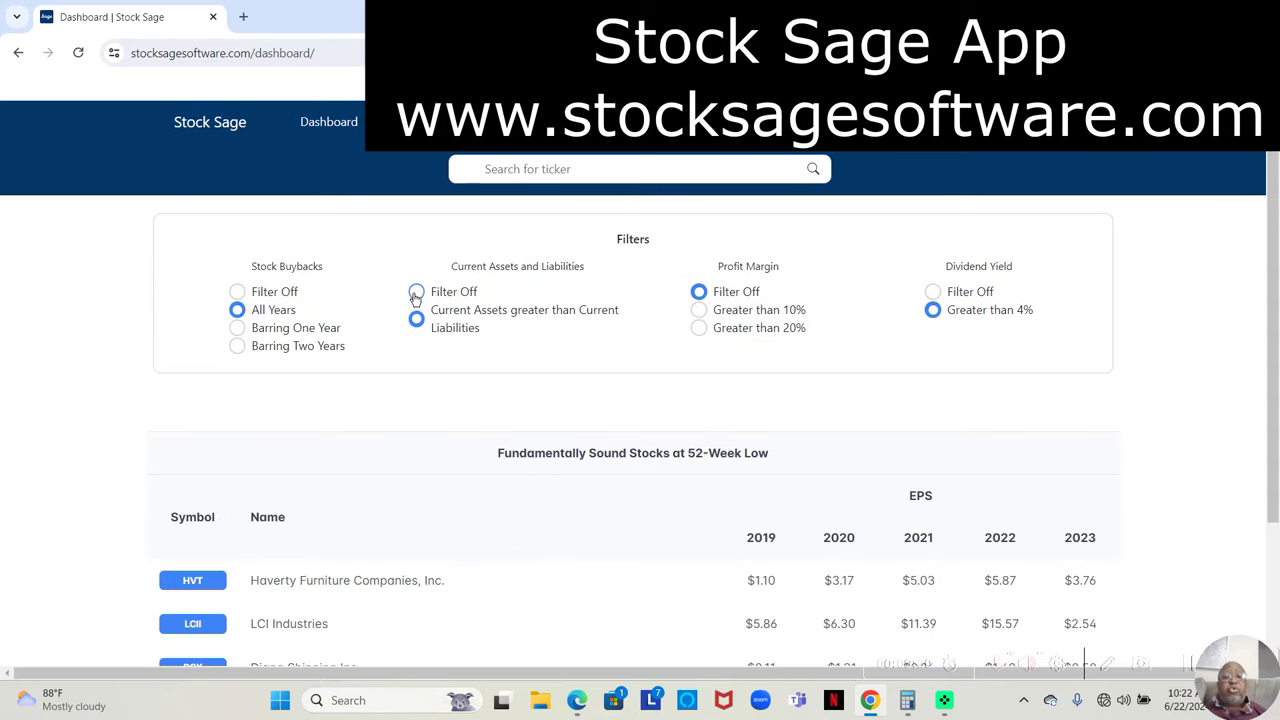
{"action": "left_click", "coordinate": [416, 294]}
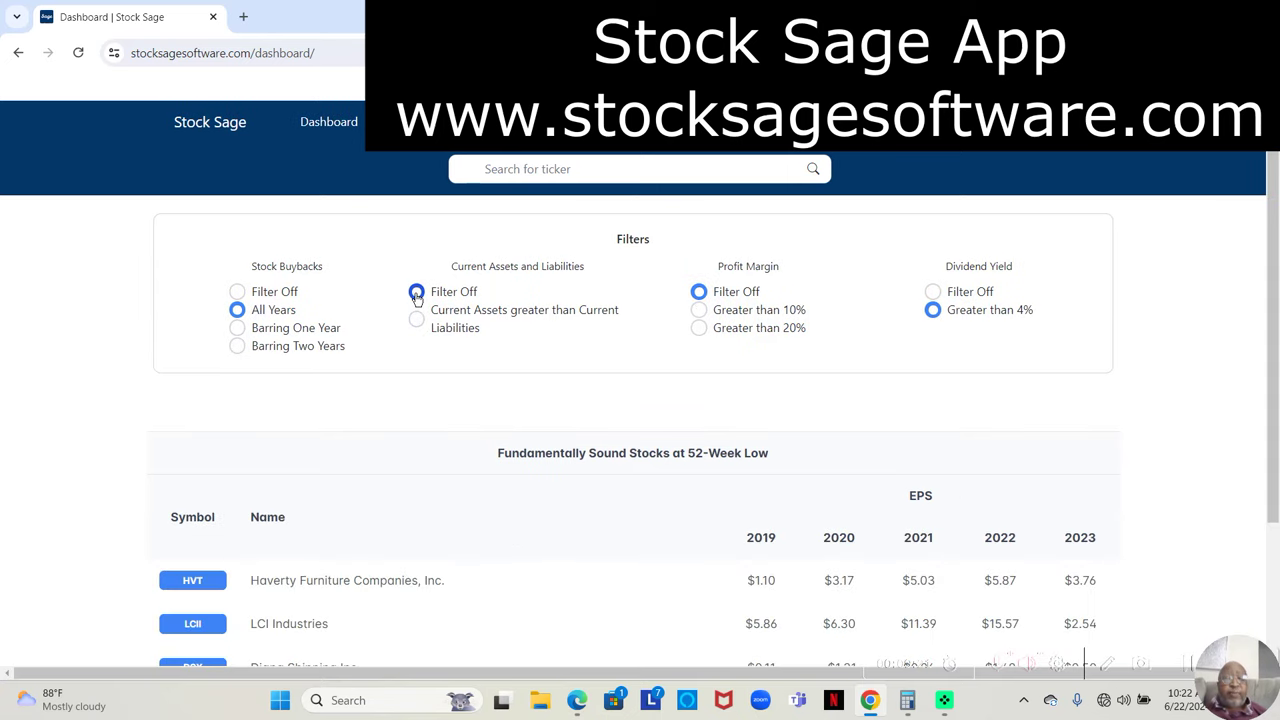
{"action": "left_click", "coordinate": [237, 292]}
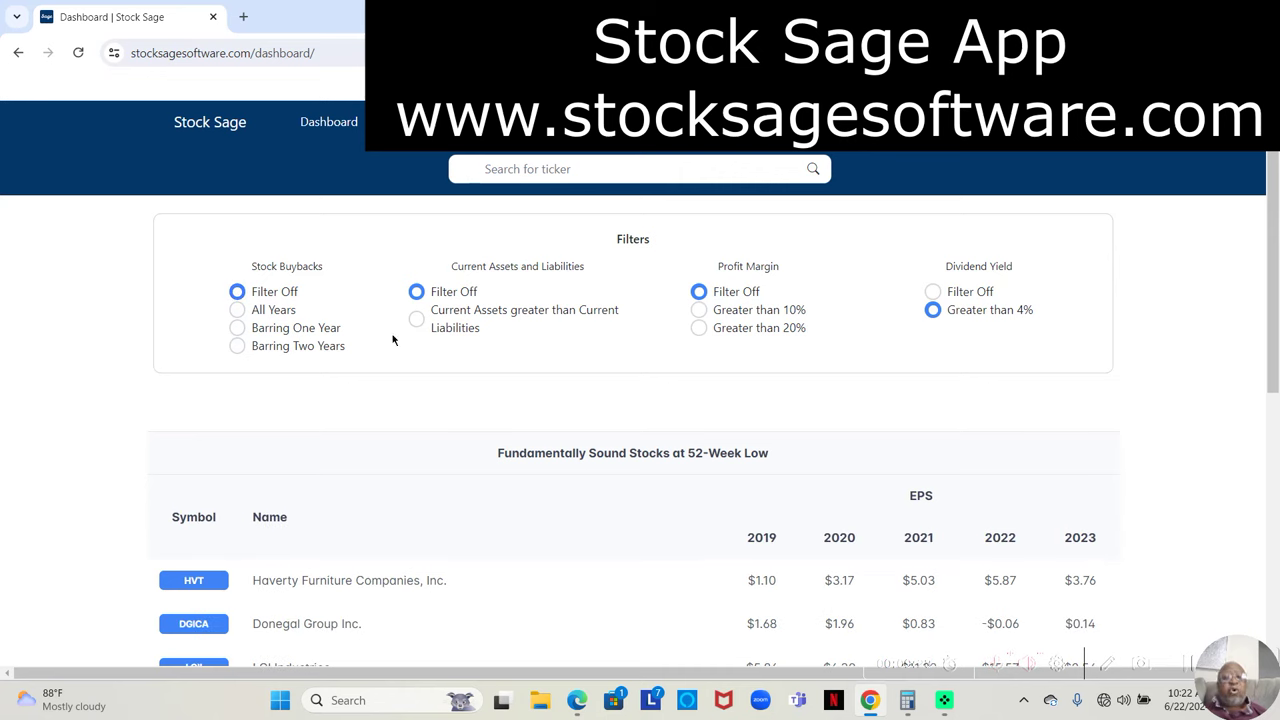
{"action": "left_click", "coordinate": [238, 311]}
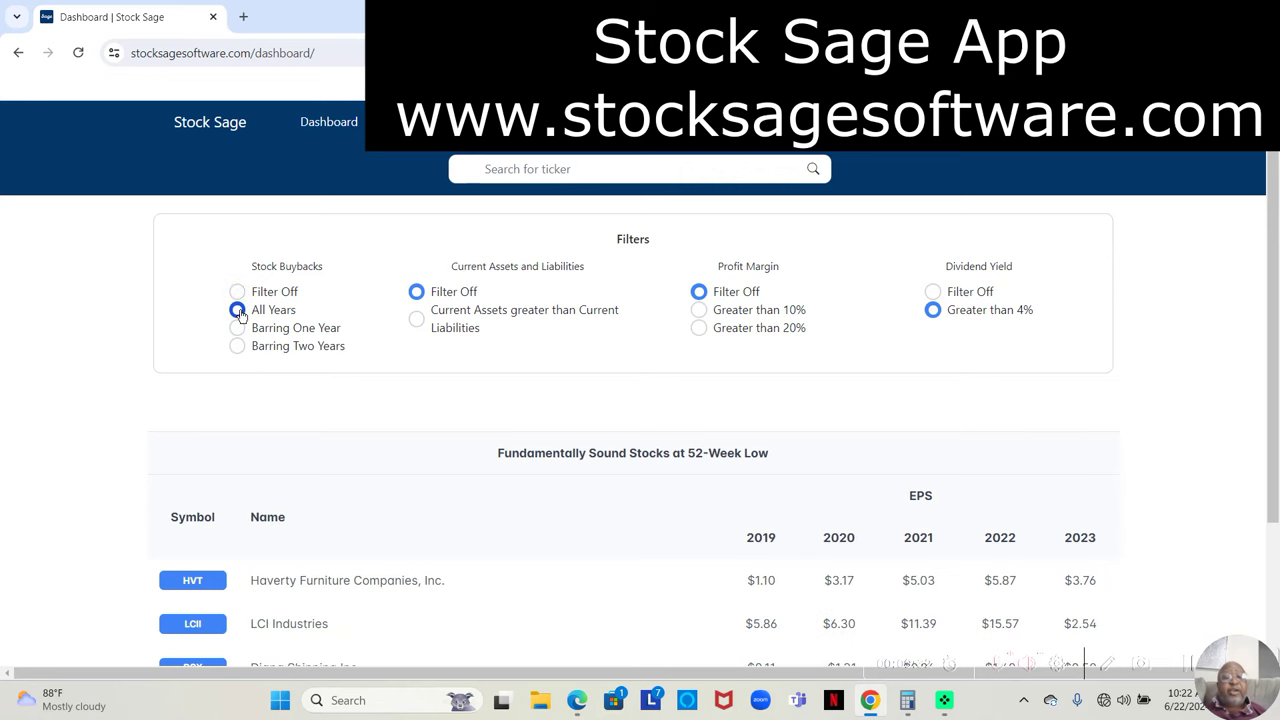
{"action": "left_click", "coordinate": [418, 322]}
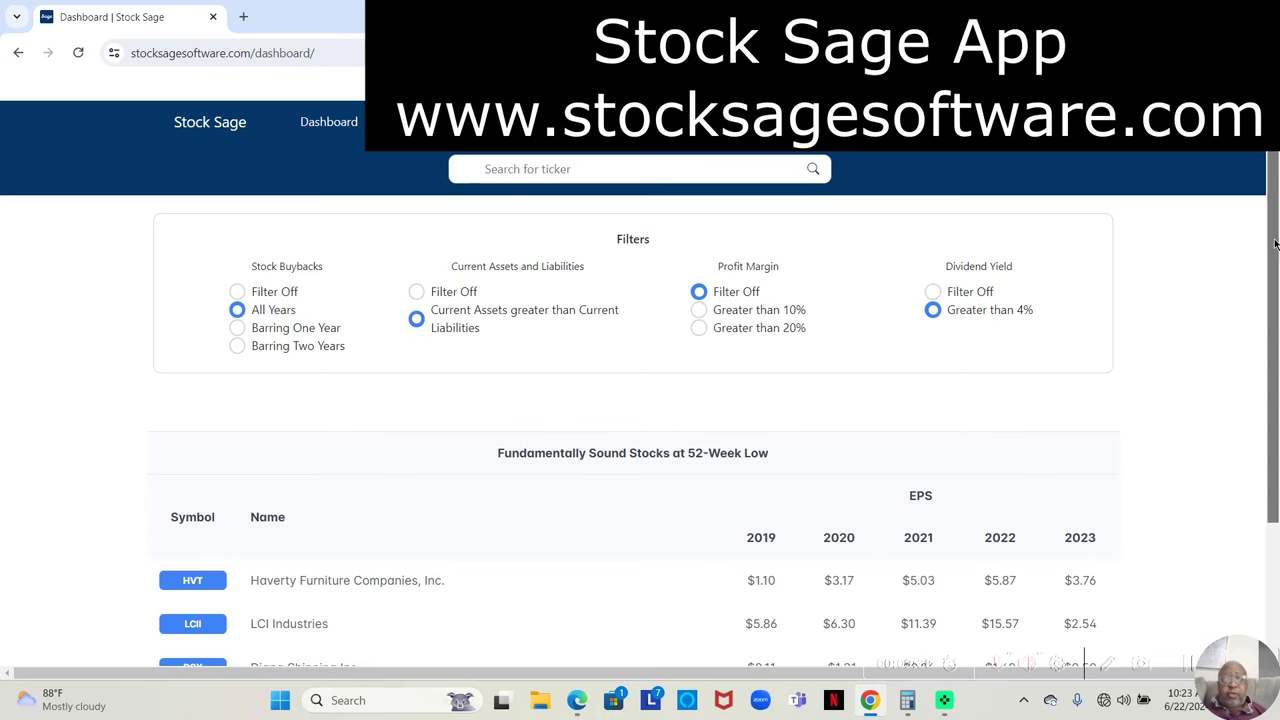
{"action": "scroll", "coordinate": [1275, 244], "scroll_direction": "down", "scroll_amount": 3}
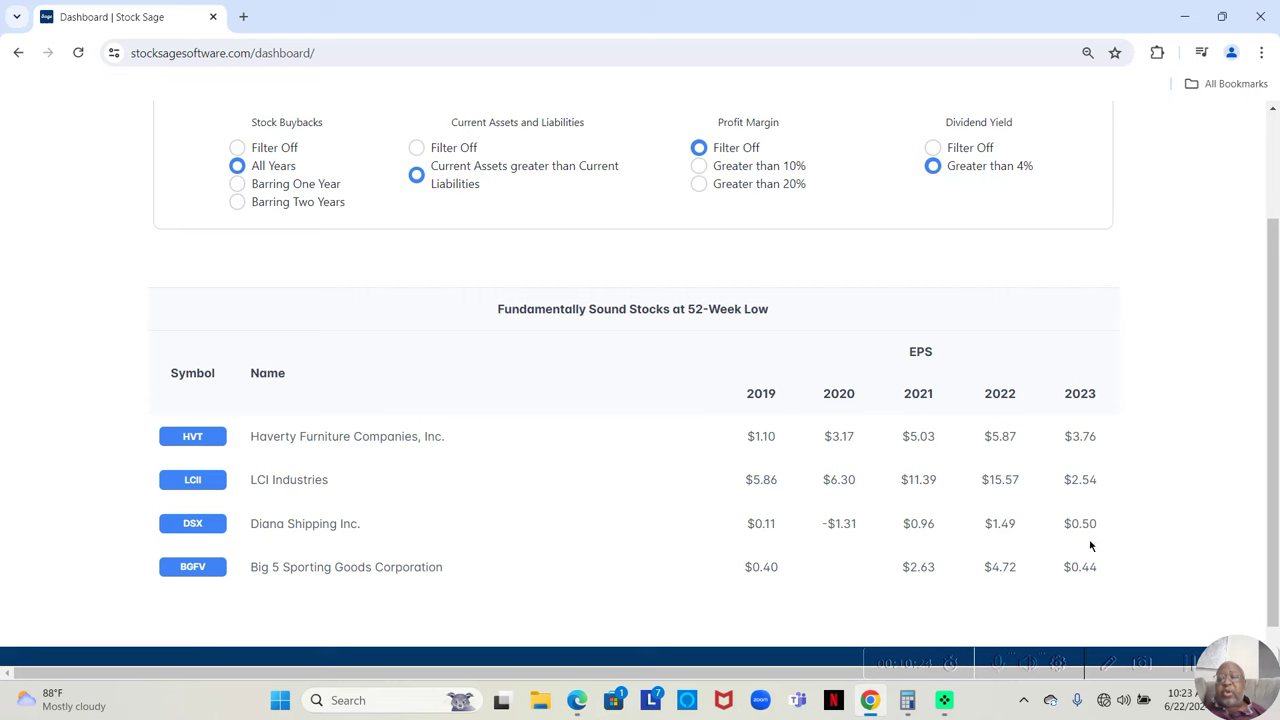
{"action": "left_click", "coordinate": [193, 524]}
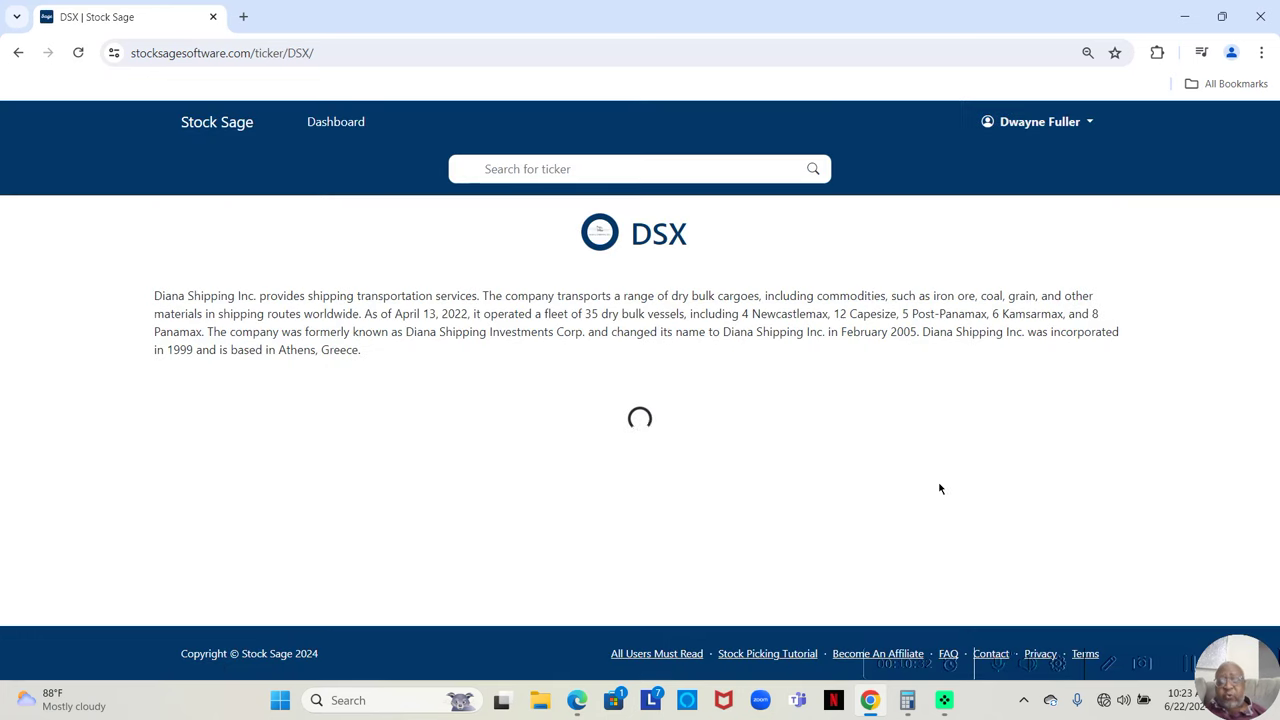
Scroll the DSX page down to its EPS figures, including $0.21 projected EPS, and bring up Calculator
{"action": "left_click_drag", "start_coordinate": [1276, 177], "coordinate": [1276, 231]}
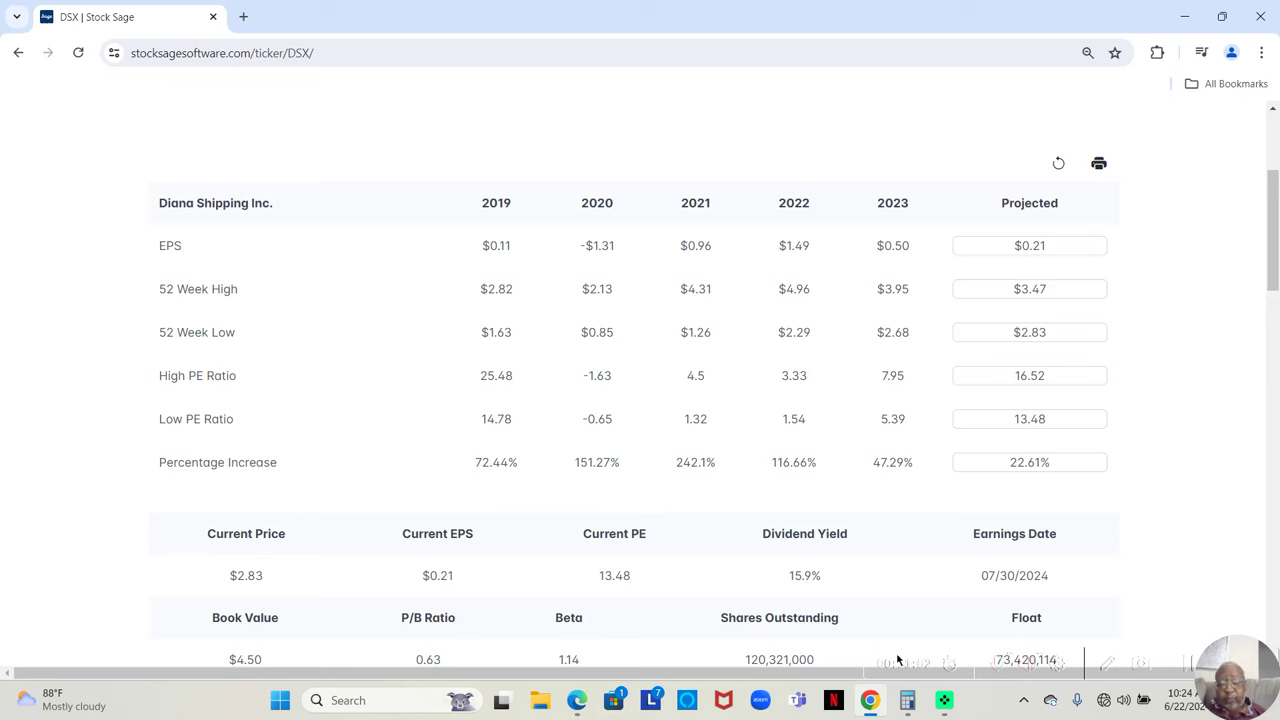
{"action": "left_click", "coordinate": [911, 707]}
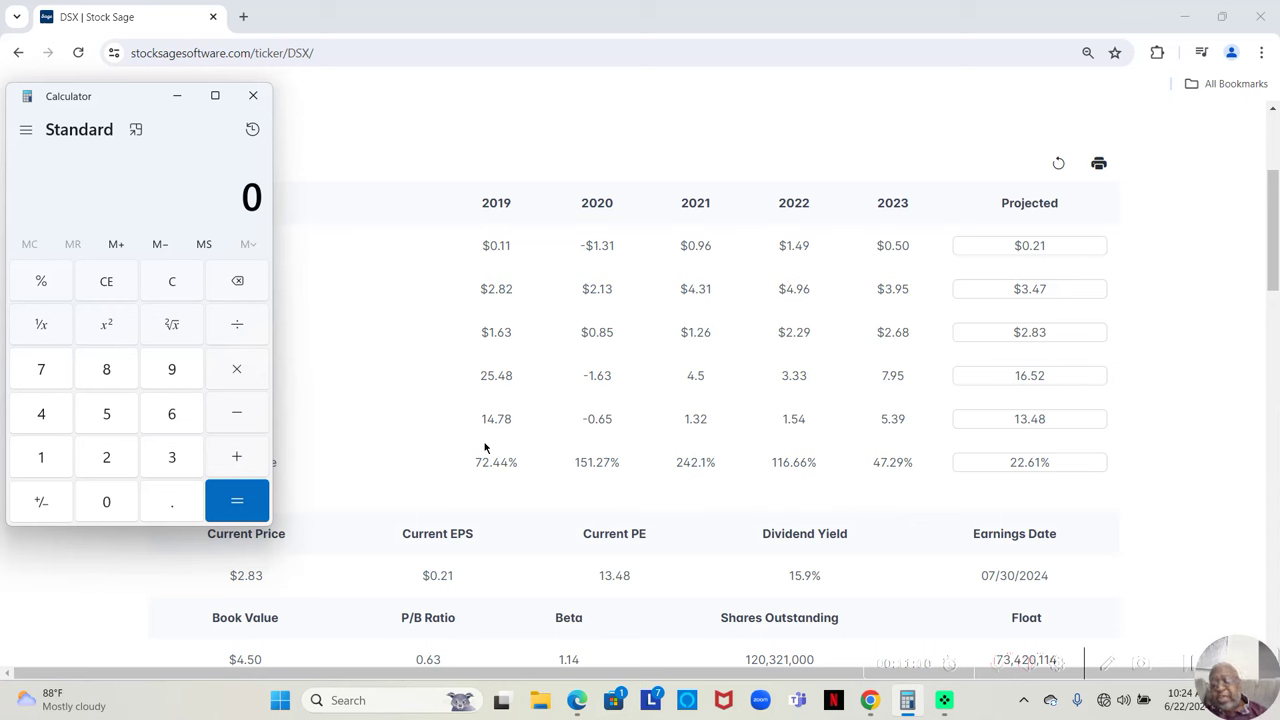
Multiply 1.54 by 0.21 in Calculator to get 0.3234, then minimize it
{"action": "type", "text": "1.54"}
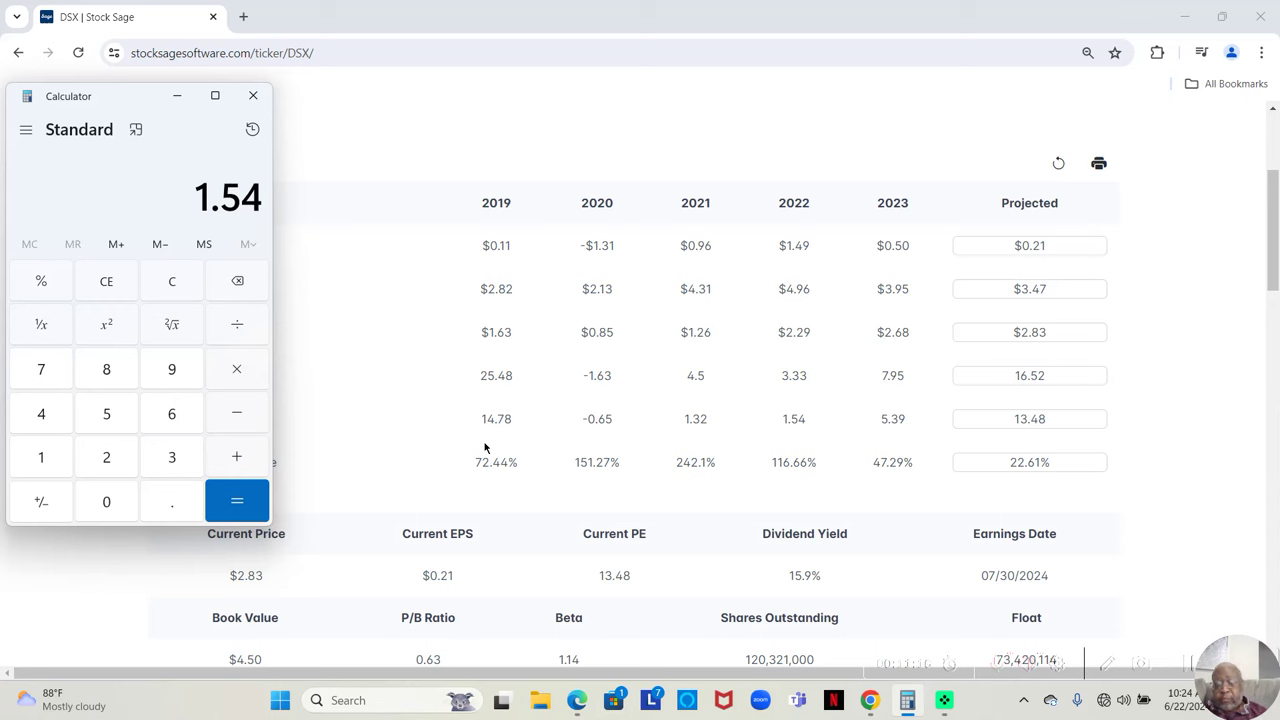
{"action": "key", "text": "asterisk"}
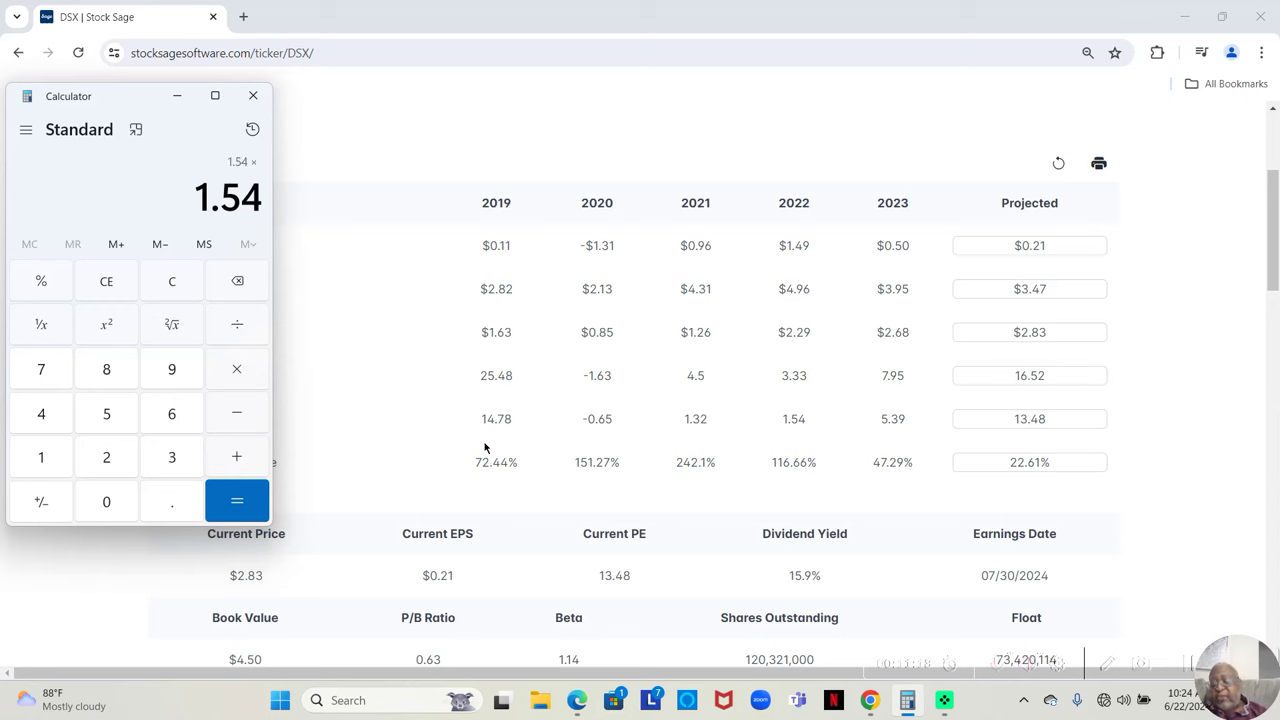
{"action": "type", "text": "21"}
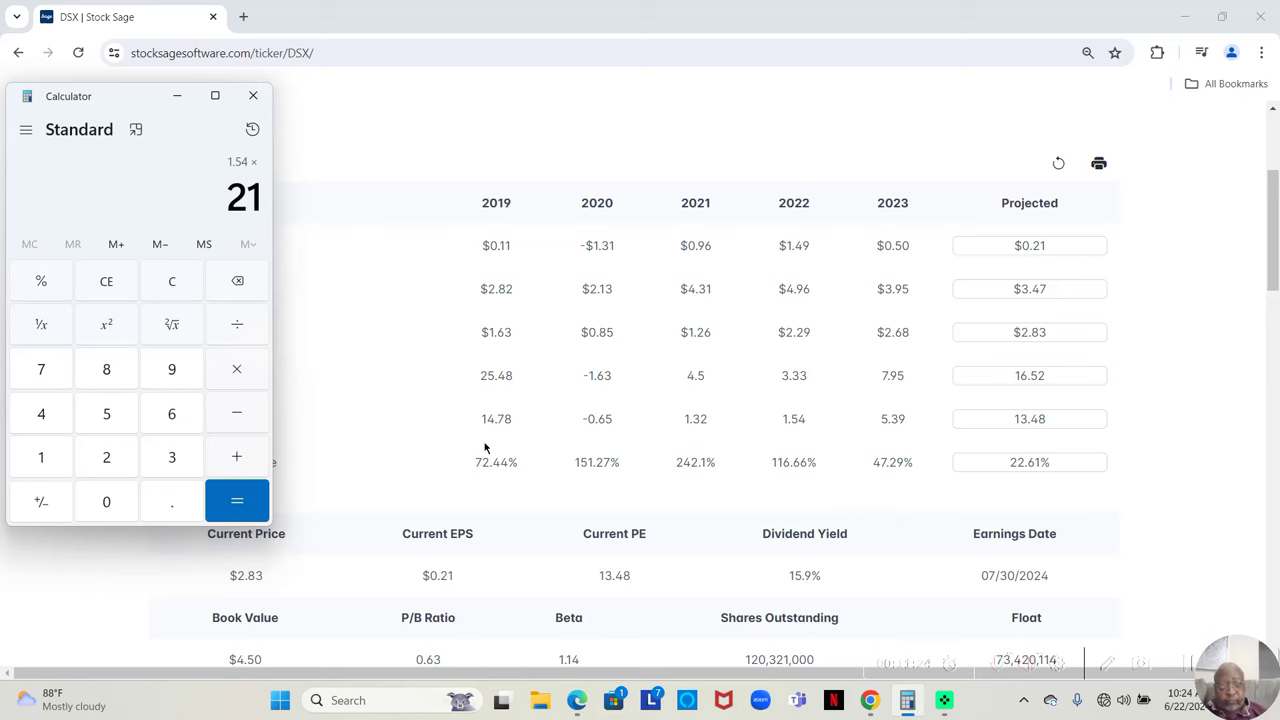
{"action": "left_click", "coordinate": [170, 288]}
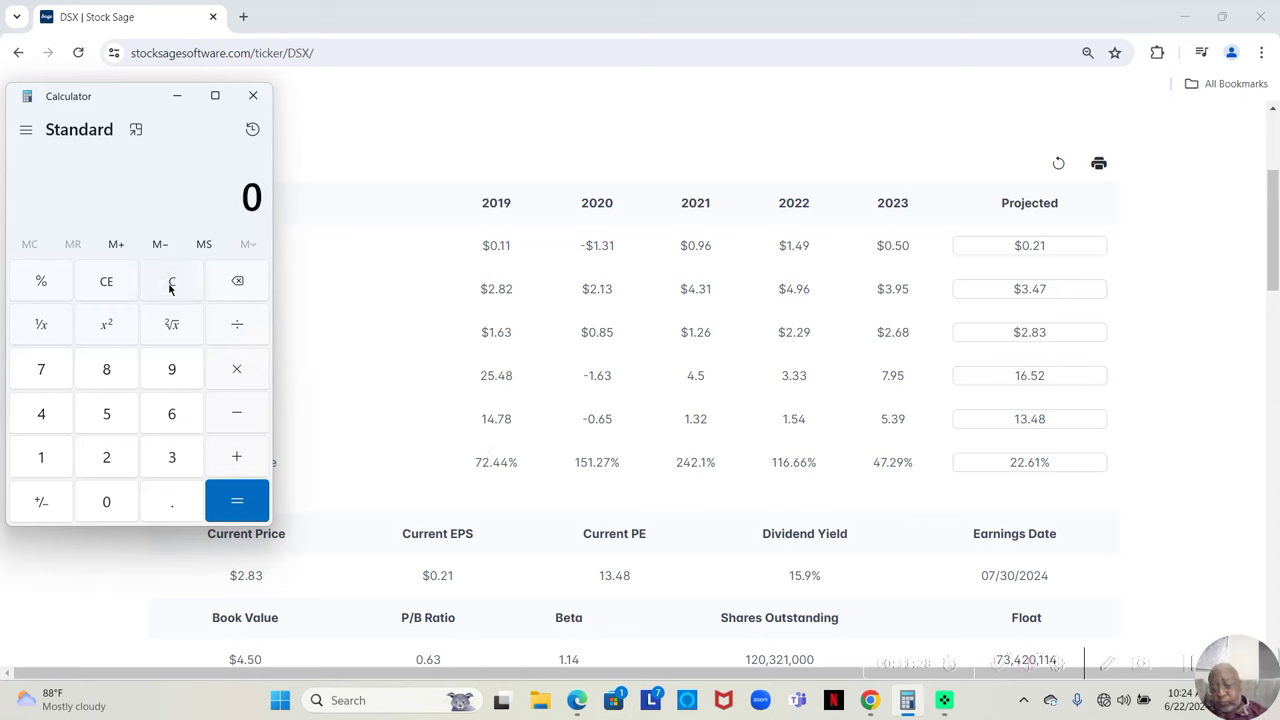
{"action": "type", "text": "1.54"}
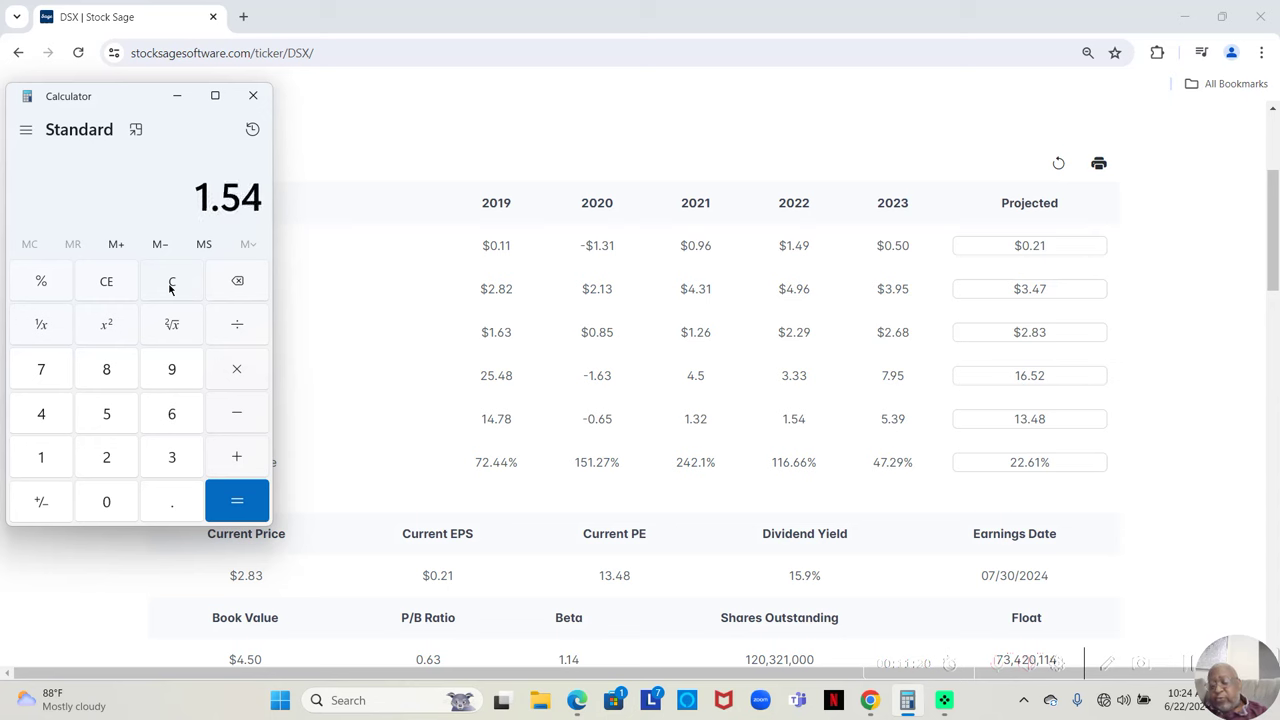
{"action": "key", "text": "asterisk"}
{"action": "type", "text": "."}
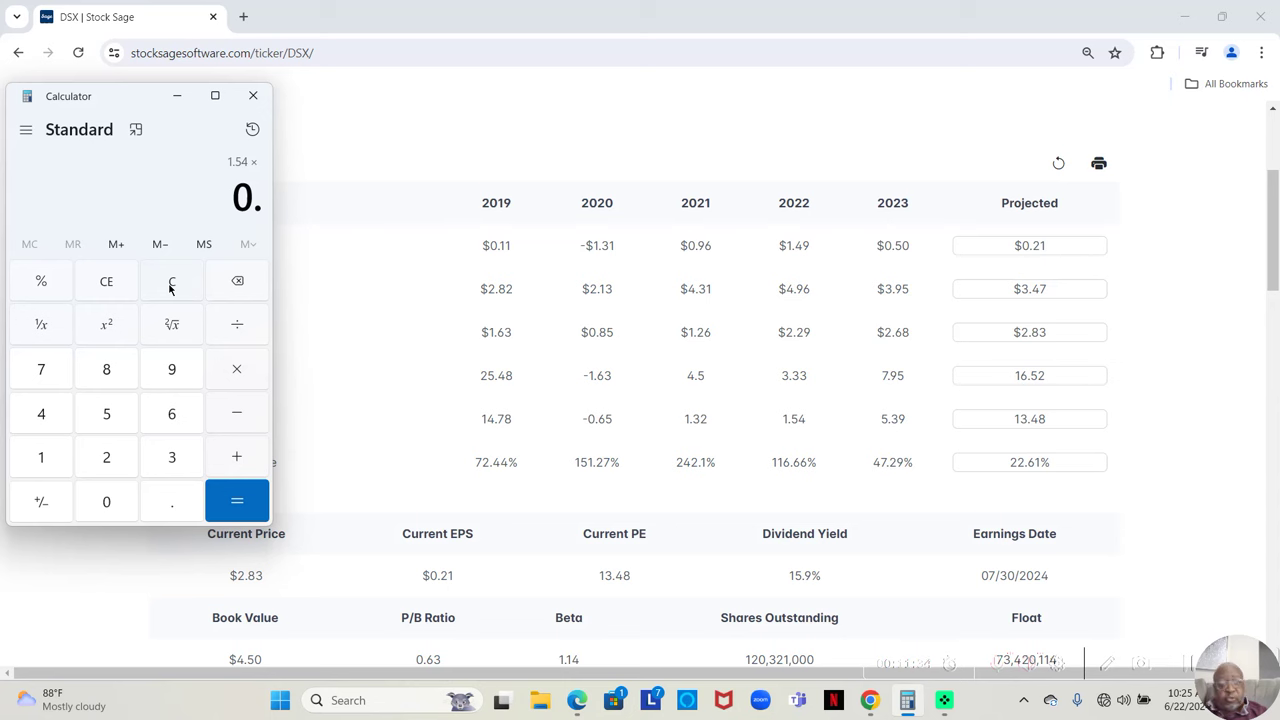
{"action": "type", "text": "21"}
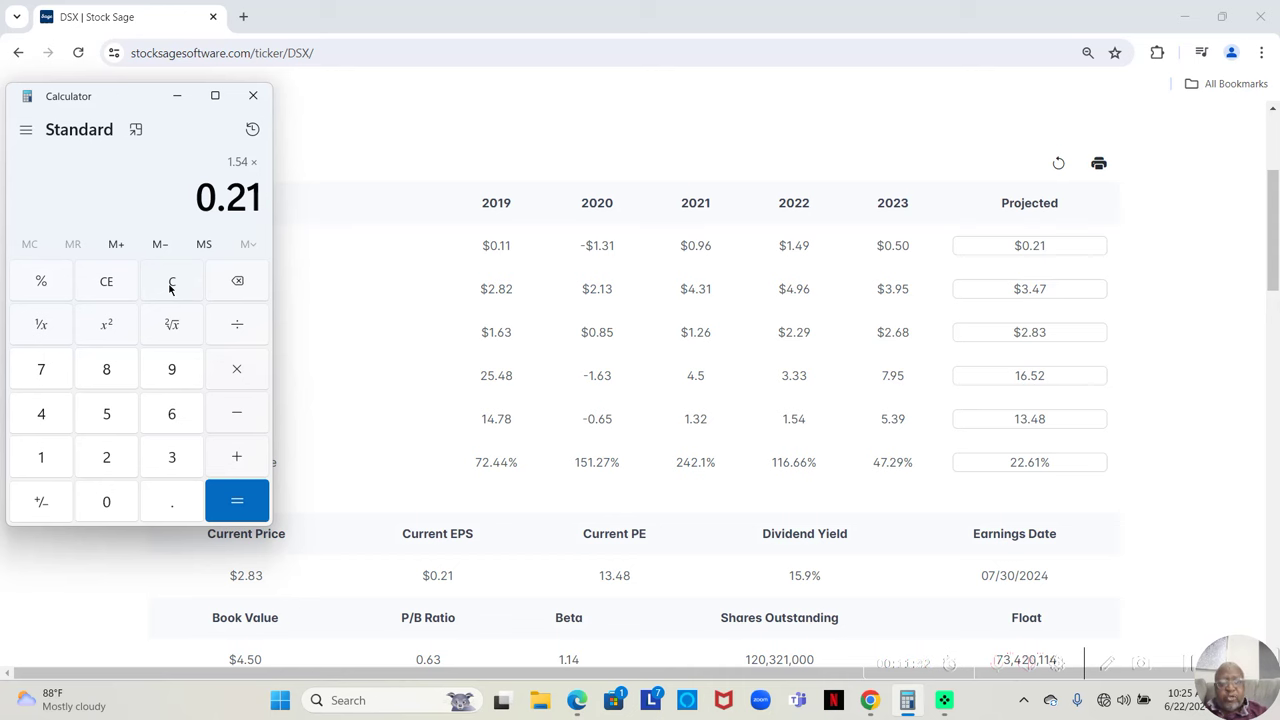
{"action": "key", "text": "Return"}
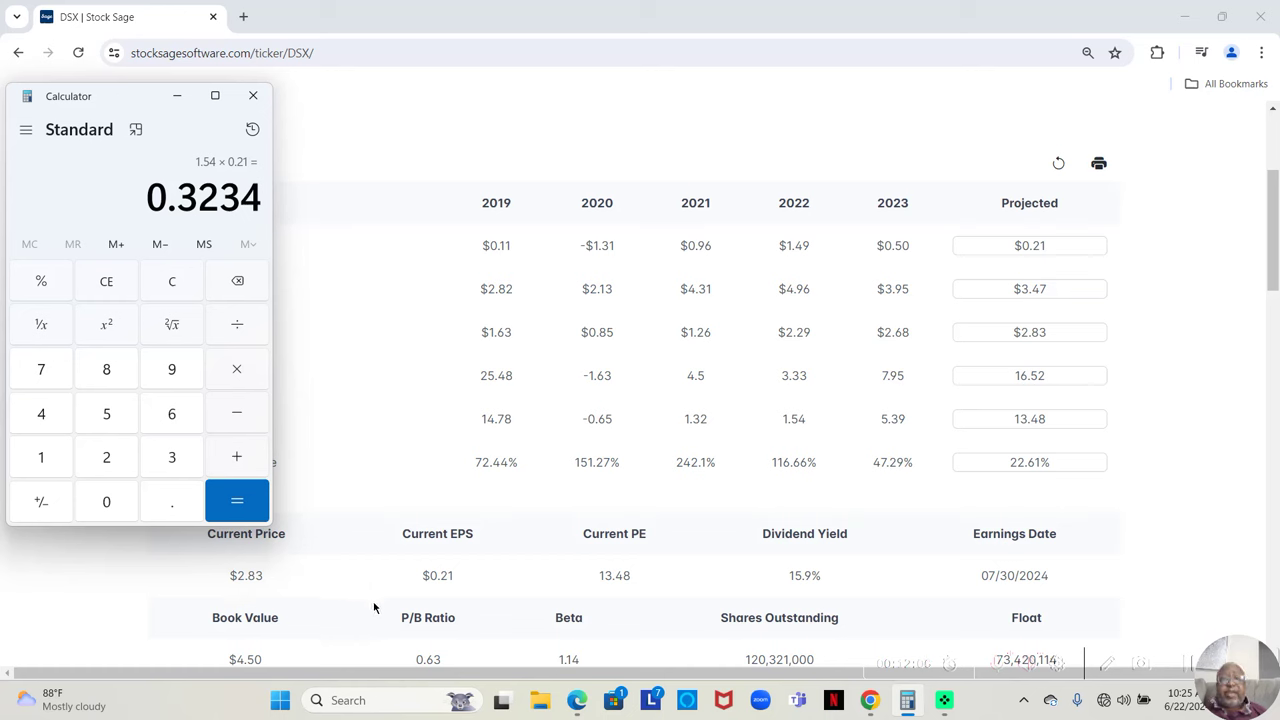
{"action": "left_click", "coordinate": [176, 100]}
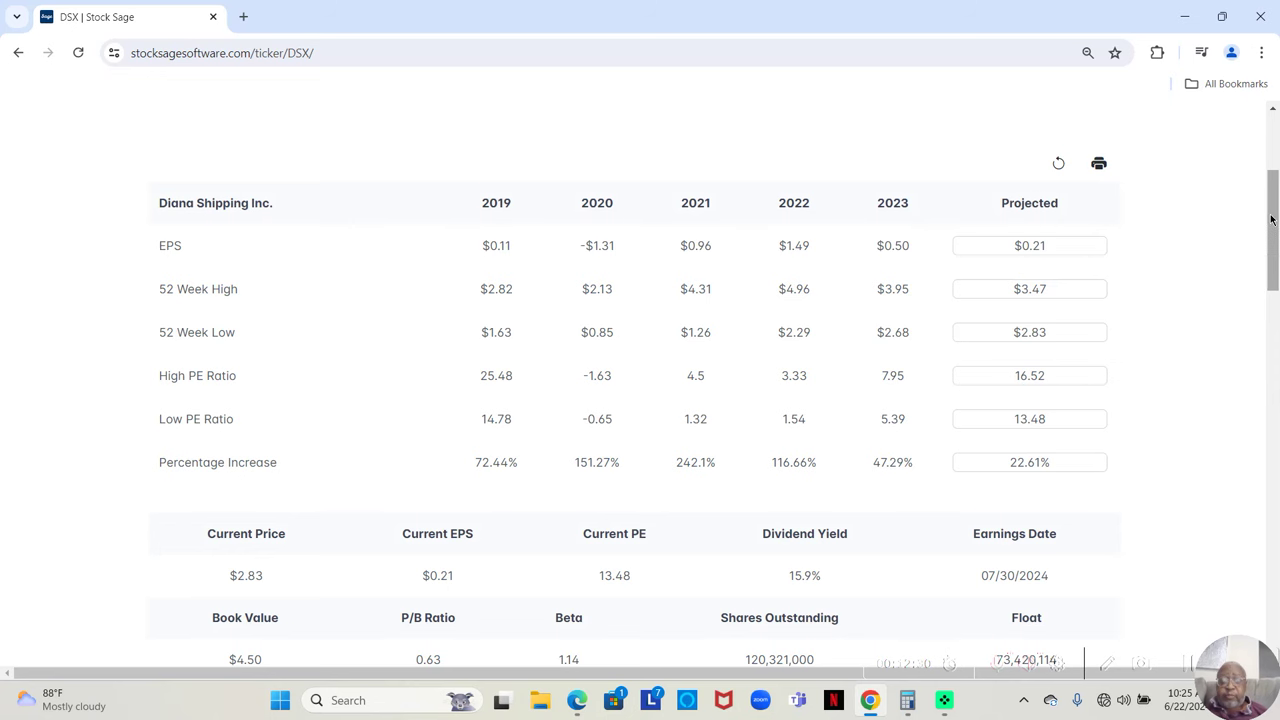
Scroll down Diana Shipping's page through its Balance Sheet figures
{"action": "left_click_drag", "start_coordinate": [1272, 218], "coordinate": [1272, 318]}
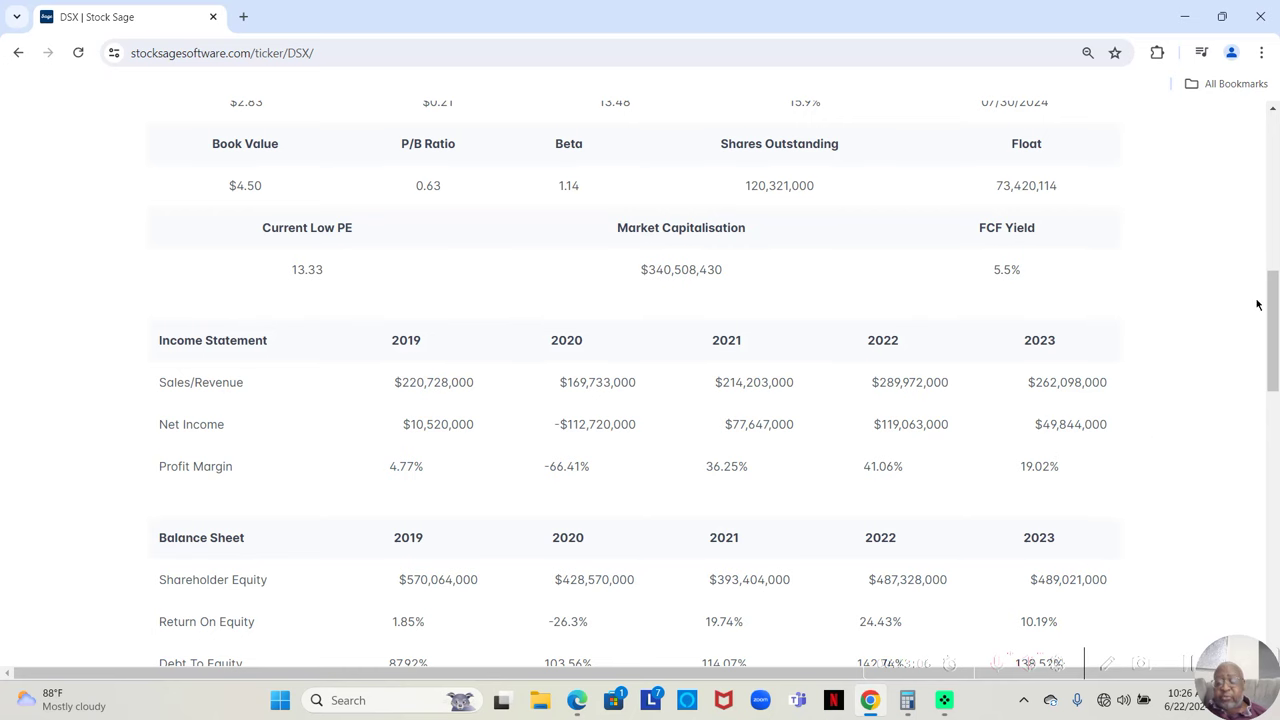
{"action": "left_click_drag", "start_coordinate": [1270, 296], "coordinate": [1277, 316]}
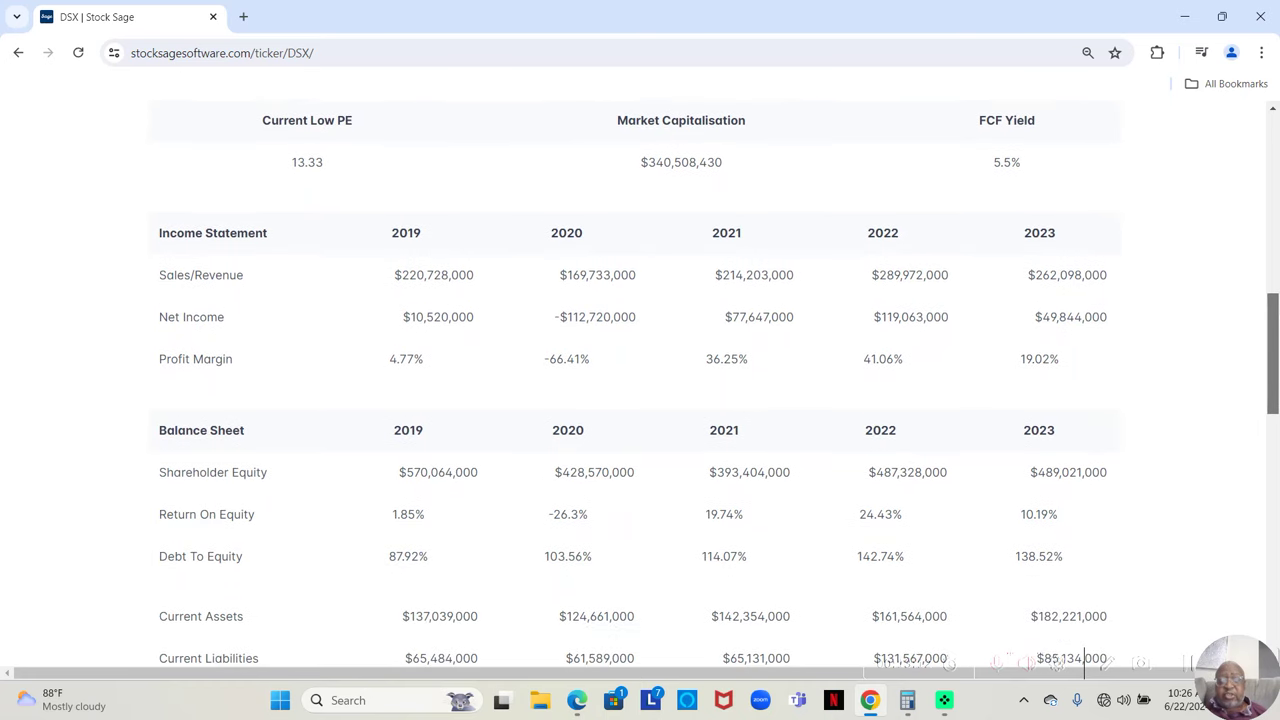
{"action": "left_click_drag", "start_coordinate": [1277, 316], "coordinate": [1277, 342]}
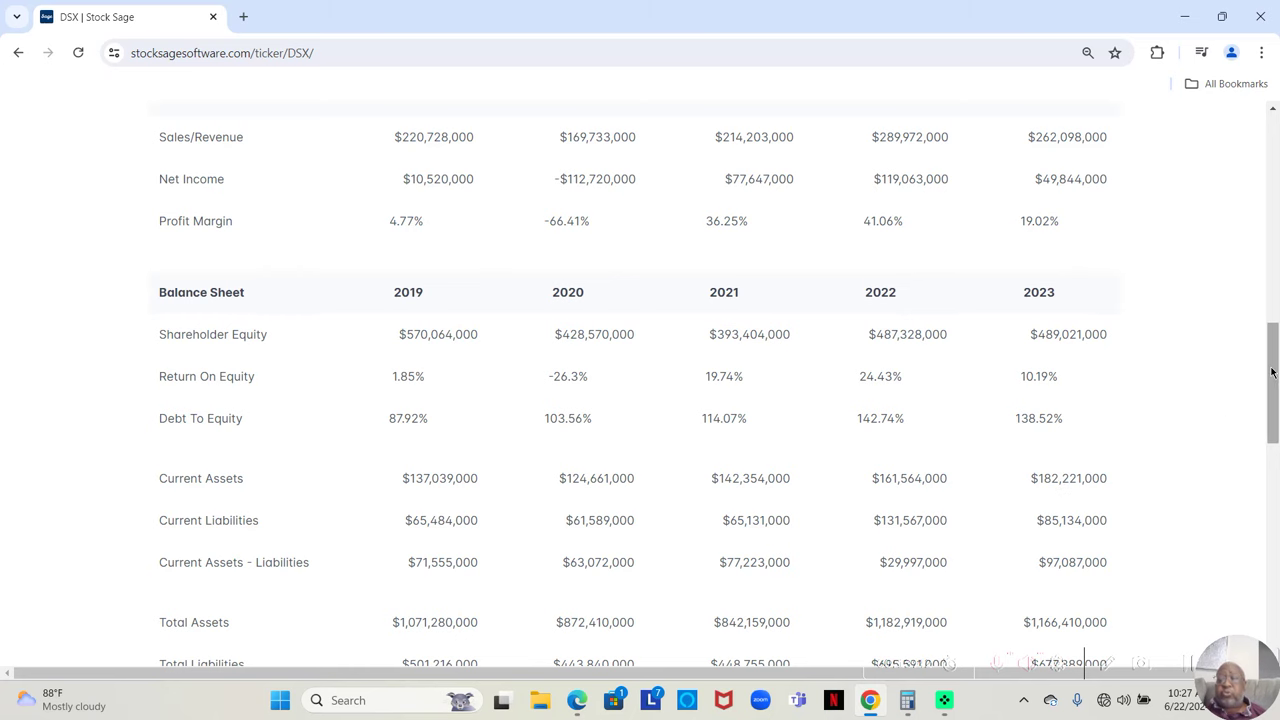
Continue past the Cash Flow Statement to the ownership, management and competition notes
{"action": "scroll", "coordinate": [1272, 372], "scroll_direction": "down", "scroll_amount": 1}
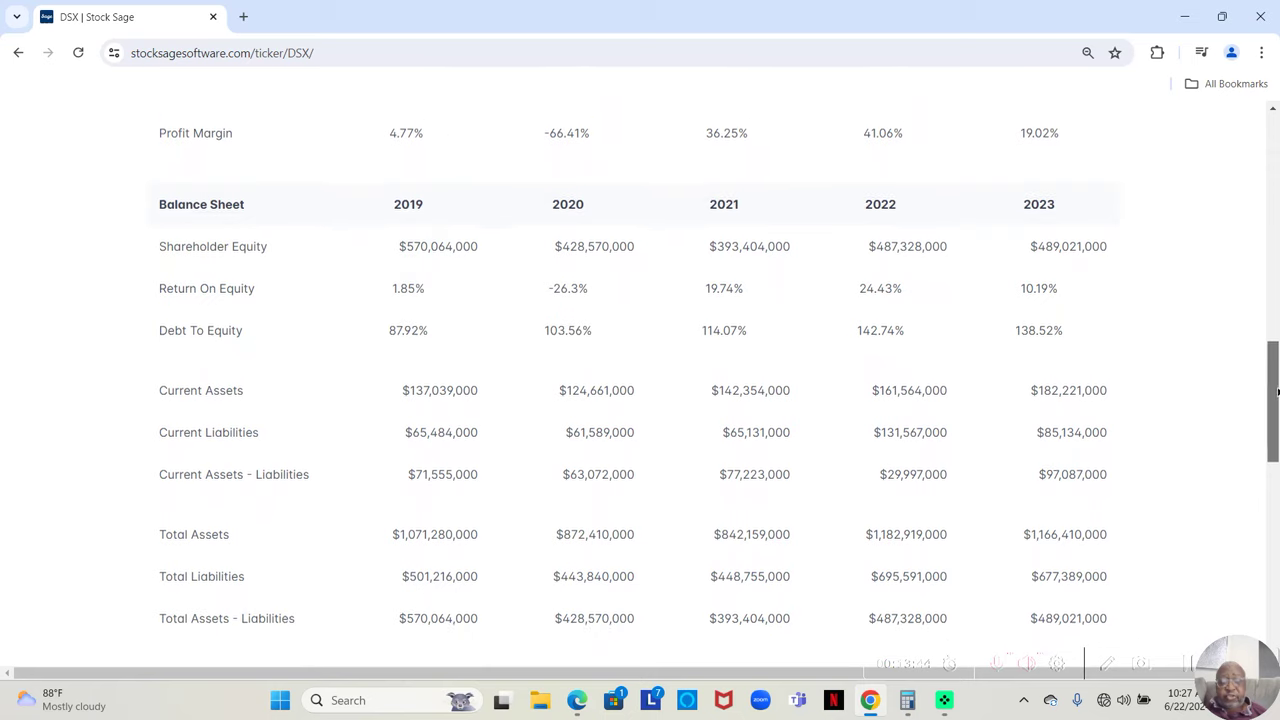
{"action": "scroll", "coordinate": [1272, 372], "scroll_direction": "down", "scroll_amount": 1}
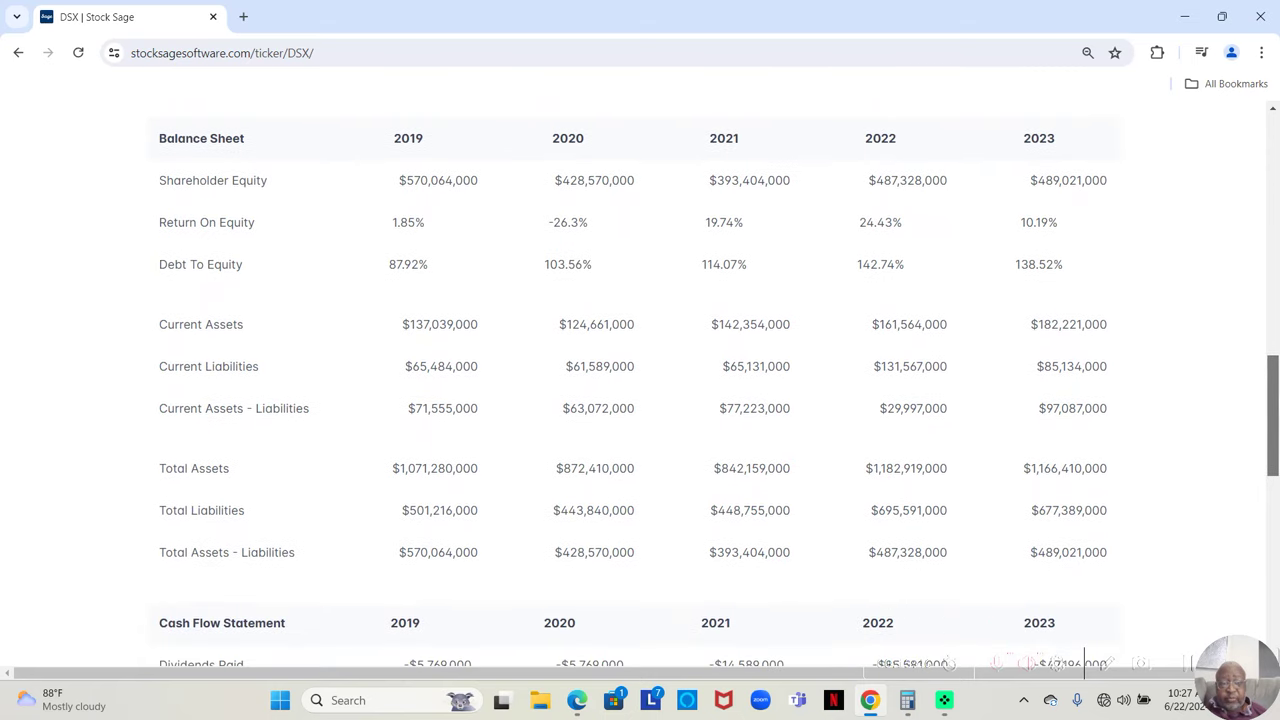
{"action": "scroll", "coordinate": [1272, 372], "scroll_direction": "down", "scroll_amount": 1}
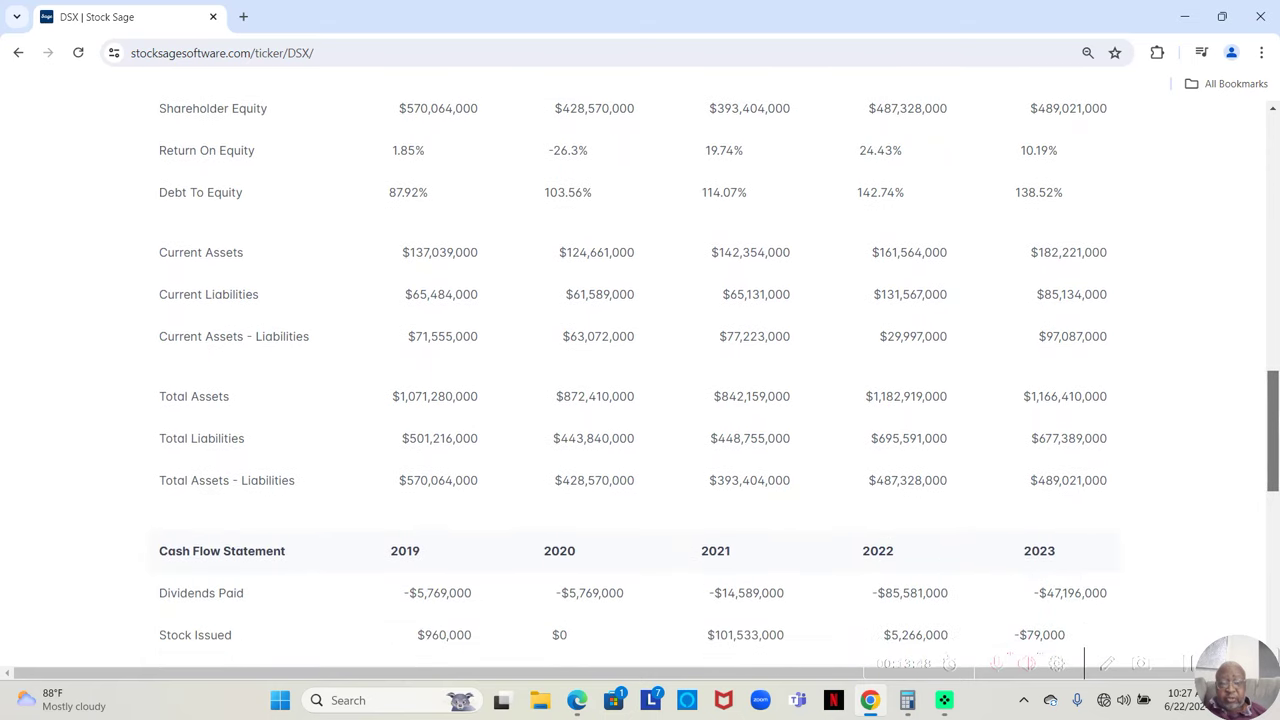
{"action": "scroll", "coordinate": [640, 384], "scroll_direction": "down", "scroll_amount": 2}
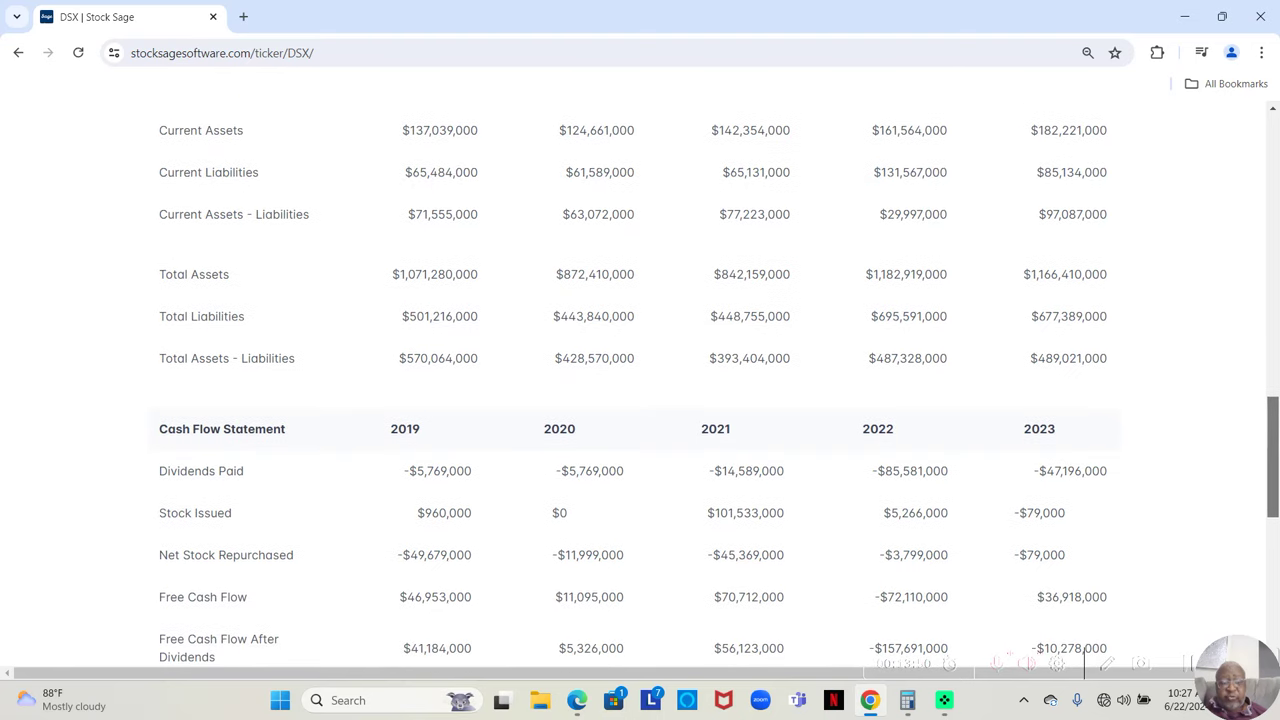
{"action": "scroll", "coordinate": [640, 384], "scroll_direction": "down", "scroll_amount": 2}
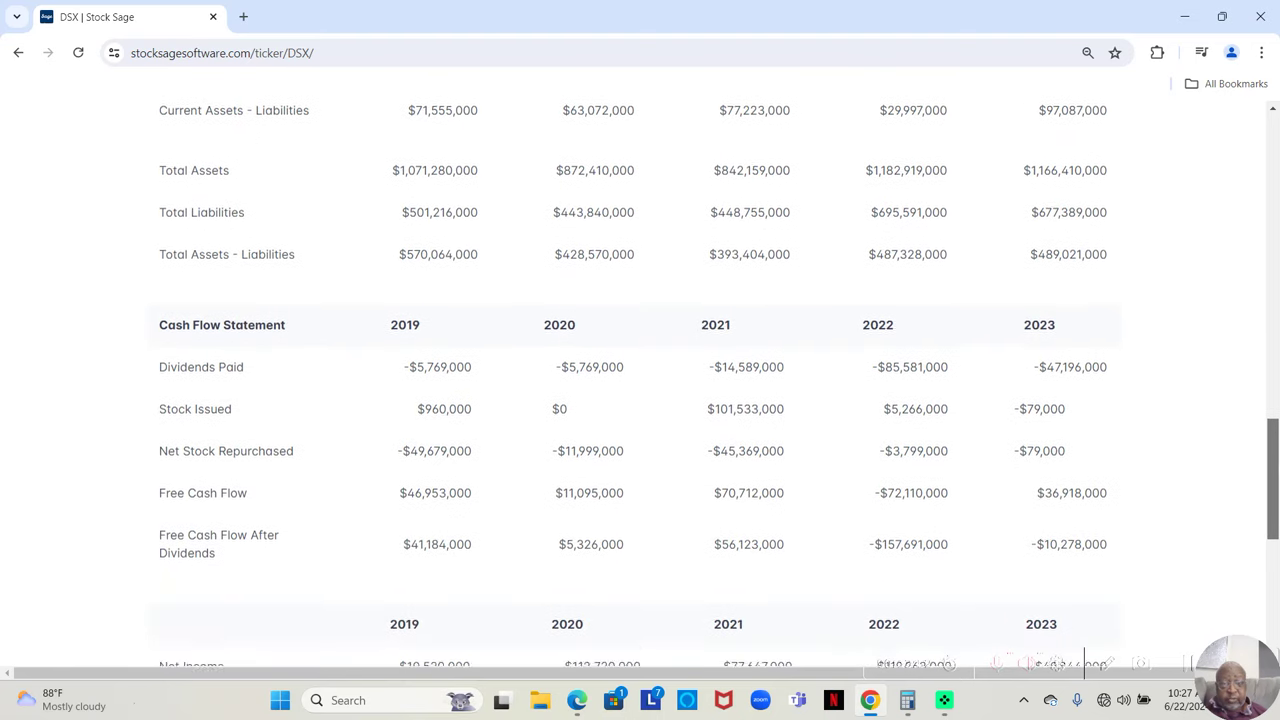
{"action": "scroll", "coordinate": [640, 384], "scroll_direction": "down", "scroll_amount": 1}
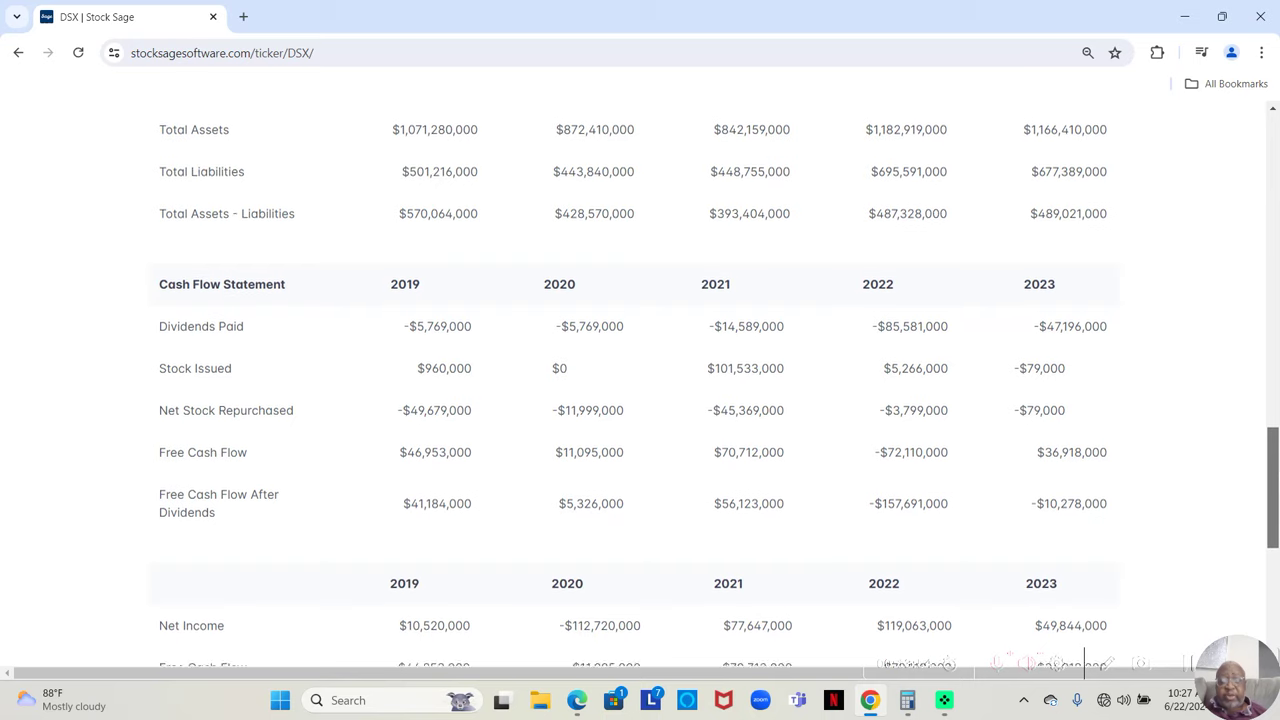
{"action": "scroll", "coordinate": [640, 384], "scroll_direction": "down", "scroll_amount": 1}
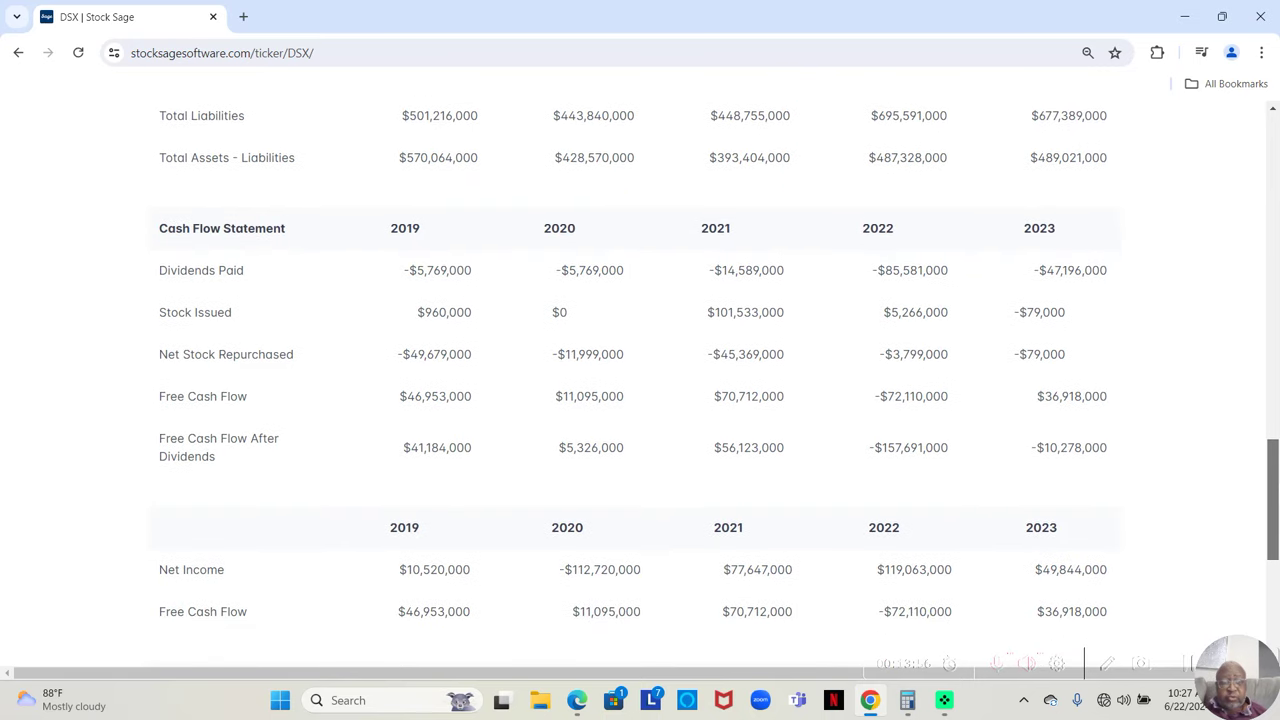
{"action": "scroll", "coordinate": [640, 384], "scroll_direction": "down", "scroll_amount": 1}
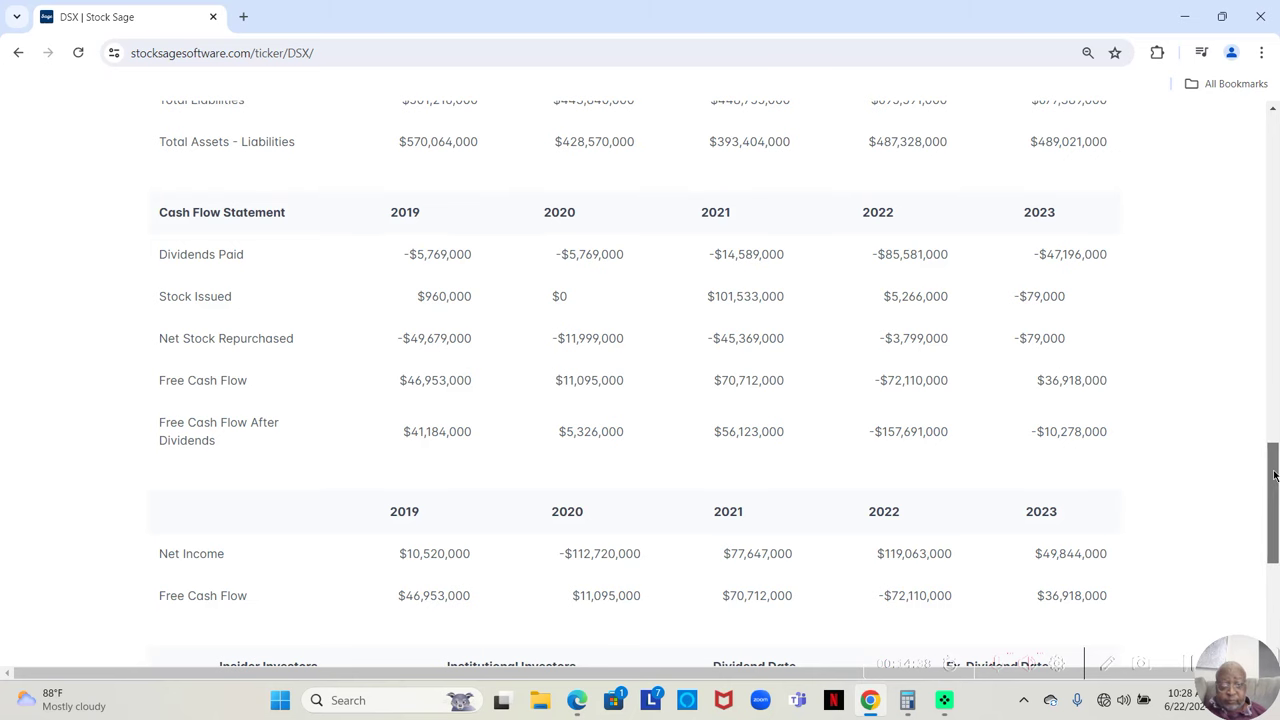
{"action": "left_click_drag", "start_coordinate": [1274, 476], "coordinate": [1276, 484]}
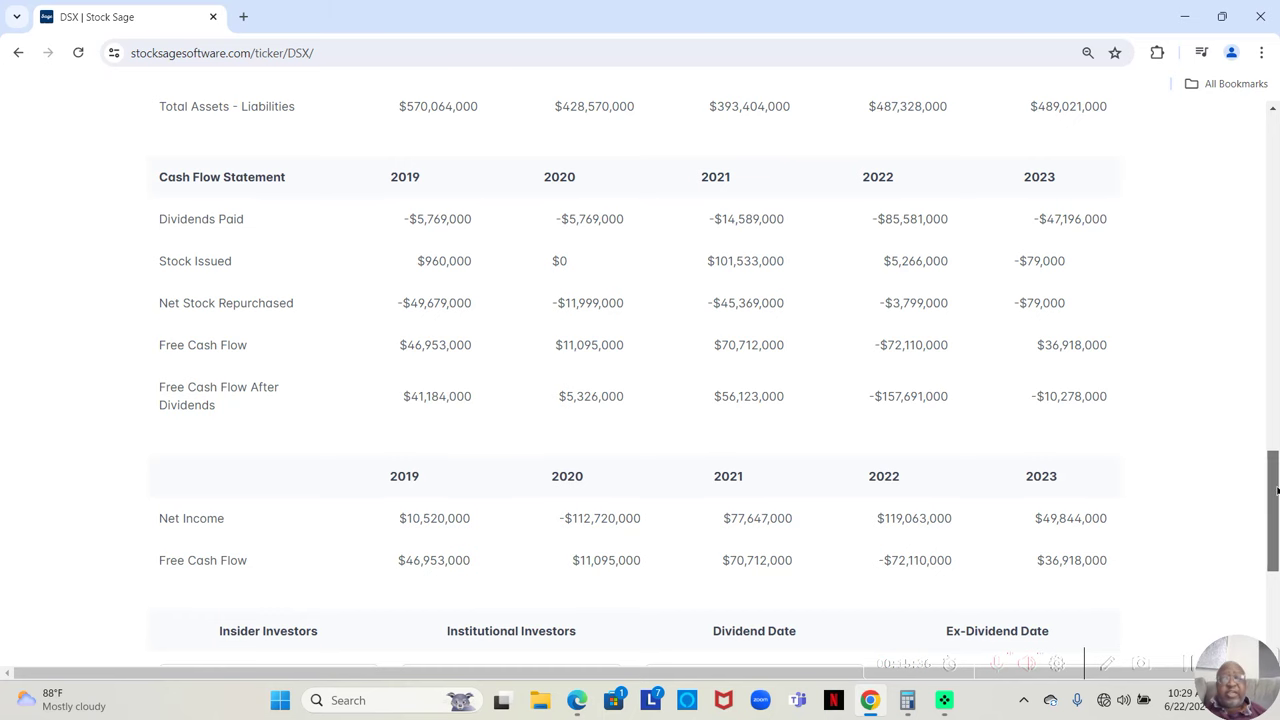
{"action": "left_click_drag", "start_coordinate": [1276, 490], "coordinate": [1276, 574]}
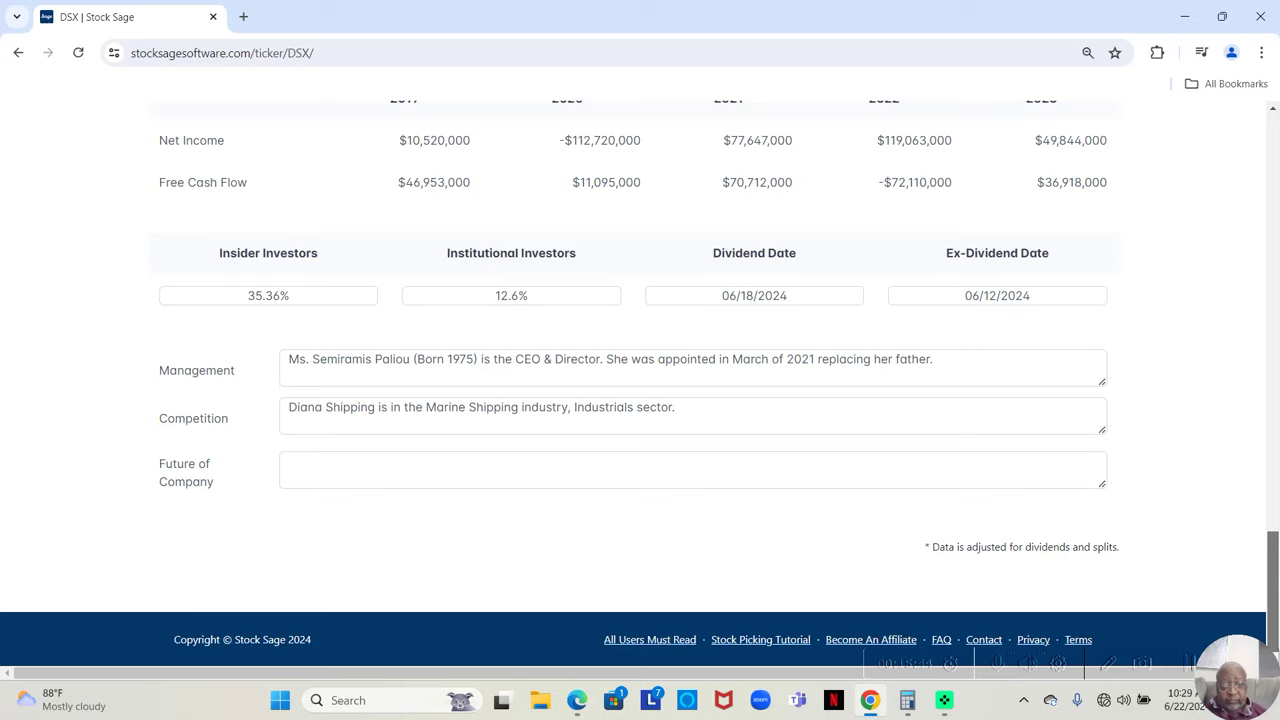
Drag the scrollbar back to the top of the Diana Shipping page and its company description
{"action": "left_click_drag", "start_coordinate": [1276, 574], "coordinate": [1277, 571]}
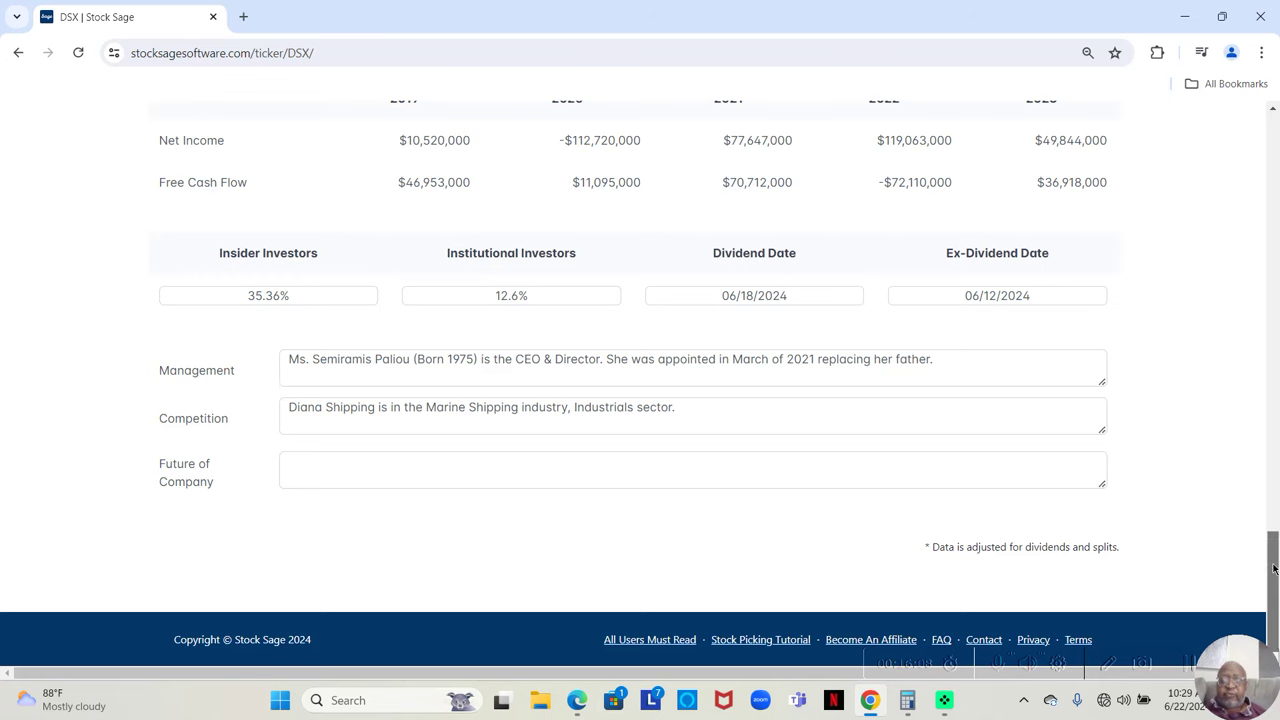
{"action": "left_click_drag", "start_coordinate": [1273, 568], "coordinate": [1275, 207]}
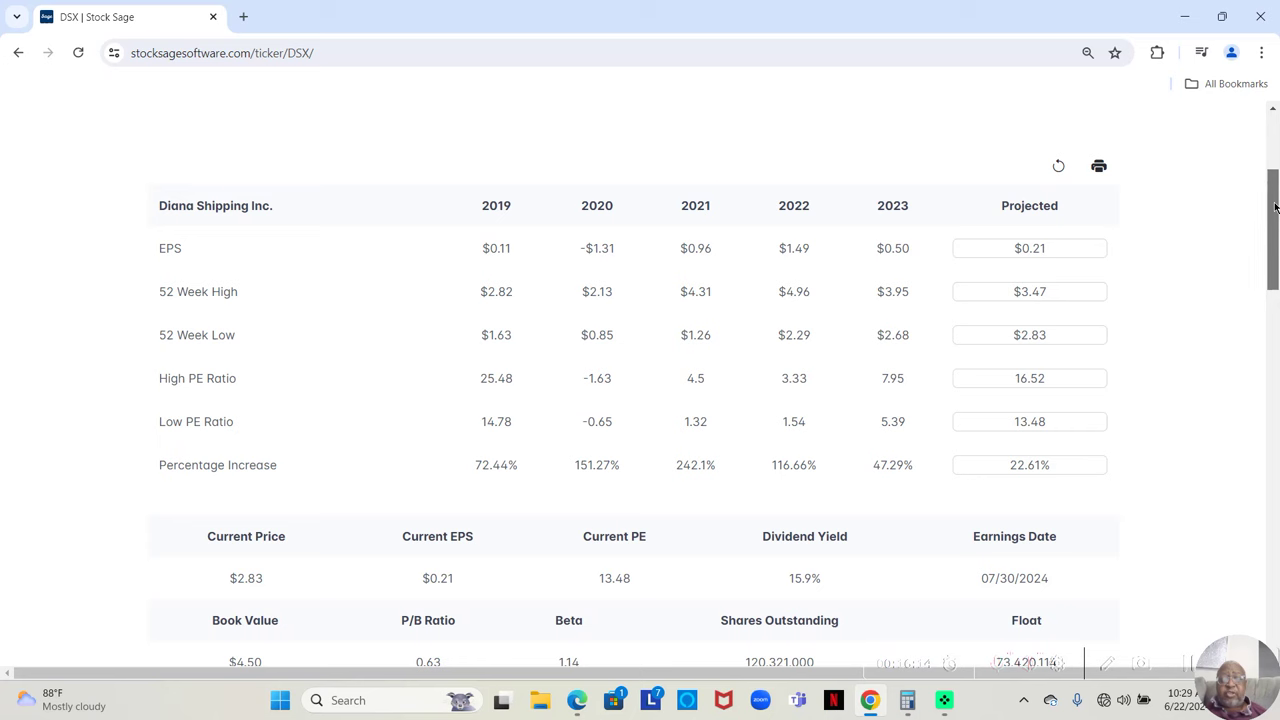
{"action": "left_click_drag", "start_coordinate": [1275, 207], "coordinate": [1274, 202]}
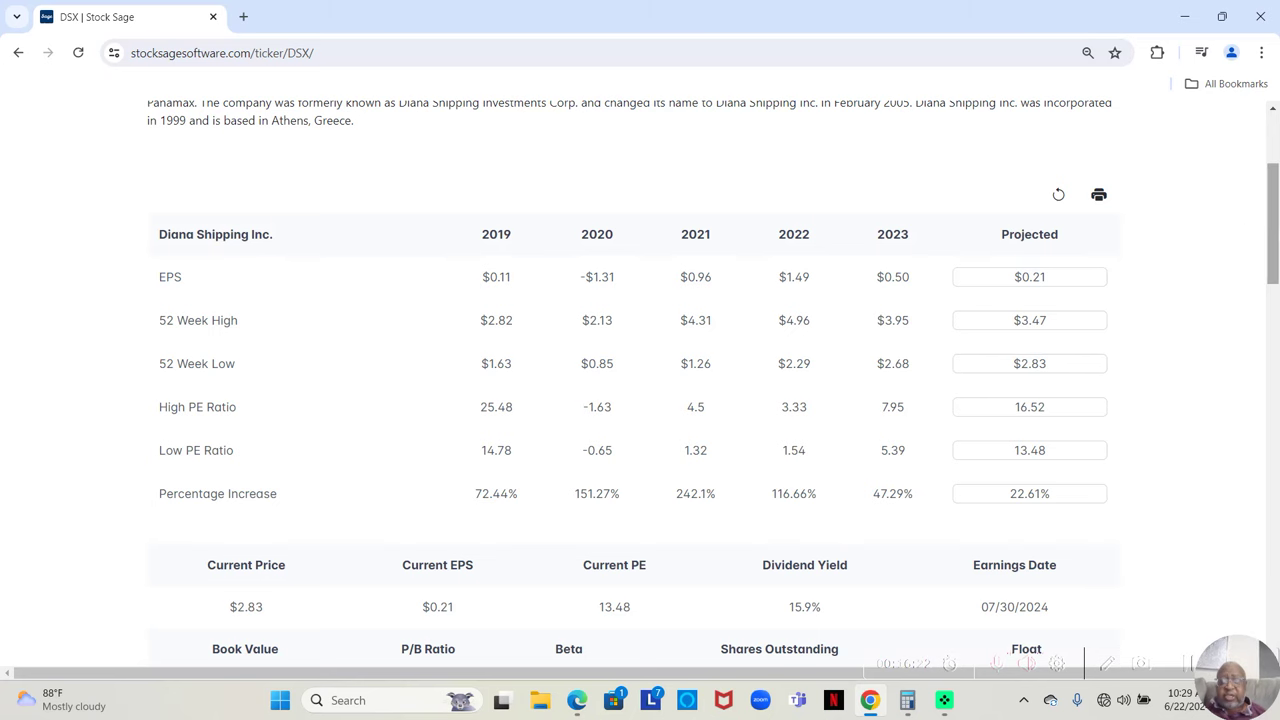
{"action": "left_click_drag", "start_coordinate": [1276, 219], "coordinate": [1274, 168]}
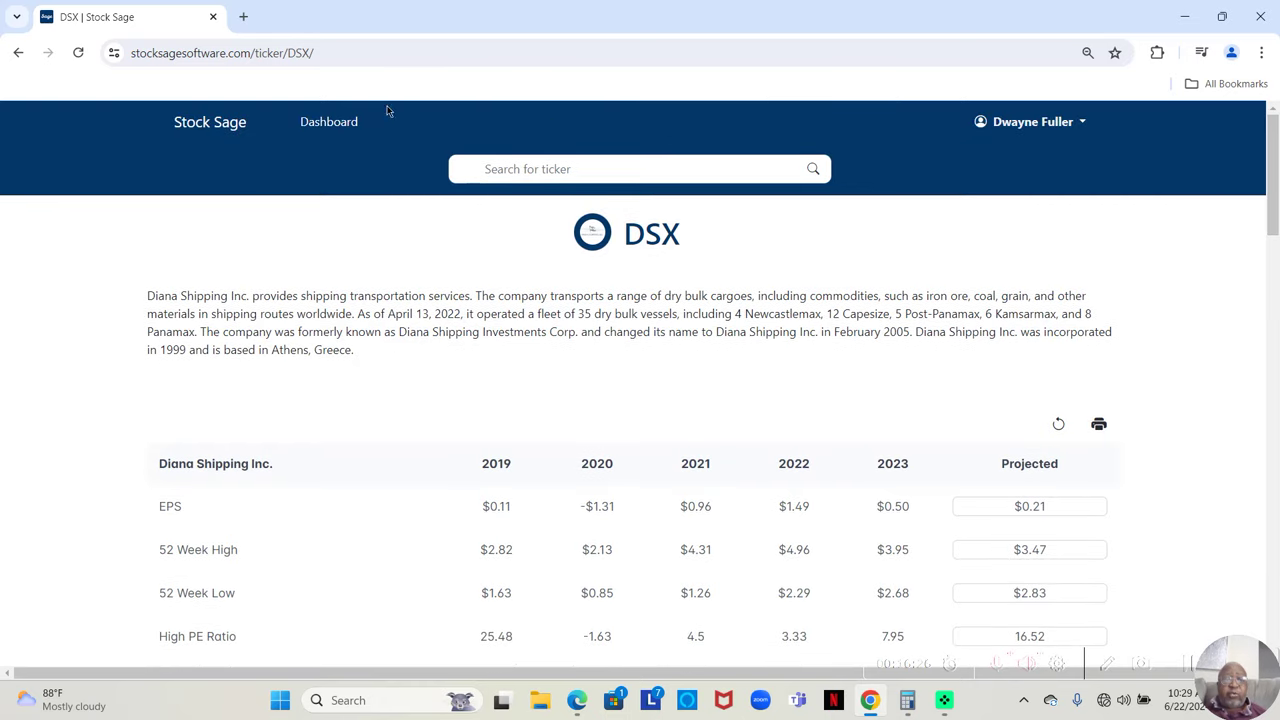
On the dashboard, filter for buybacks in all years, current assets over liabilities and profit margin over 10%
{"action": "left_click", "coordinate": [337, 129]}
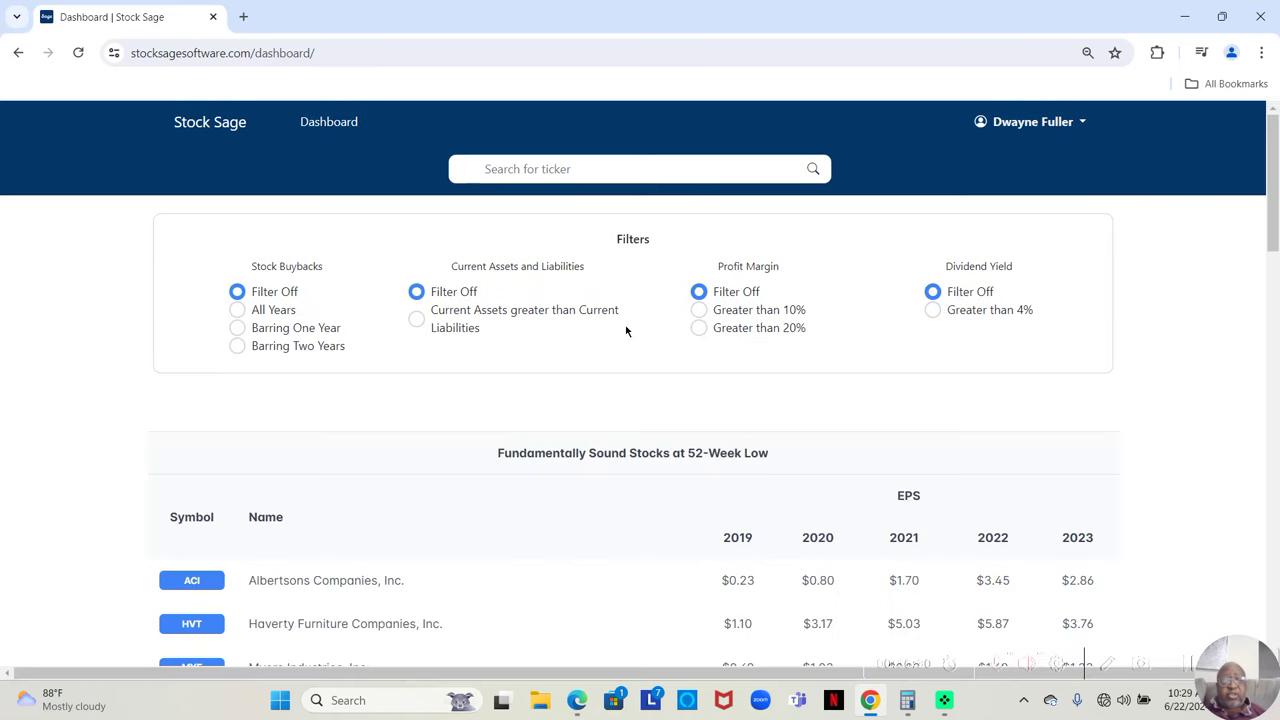
{"action": "left_click", "coordinate": [237, 310]}
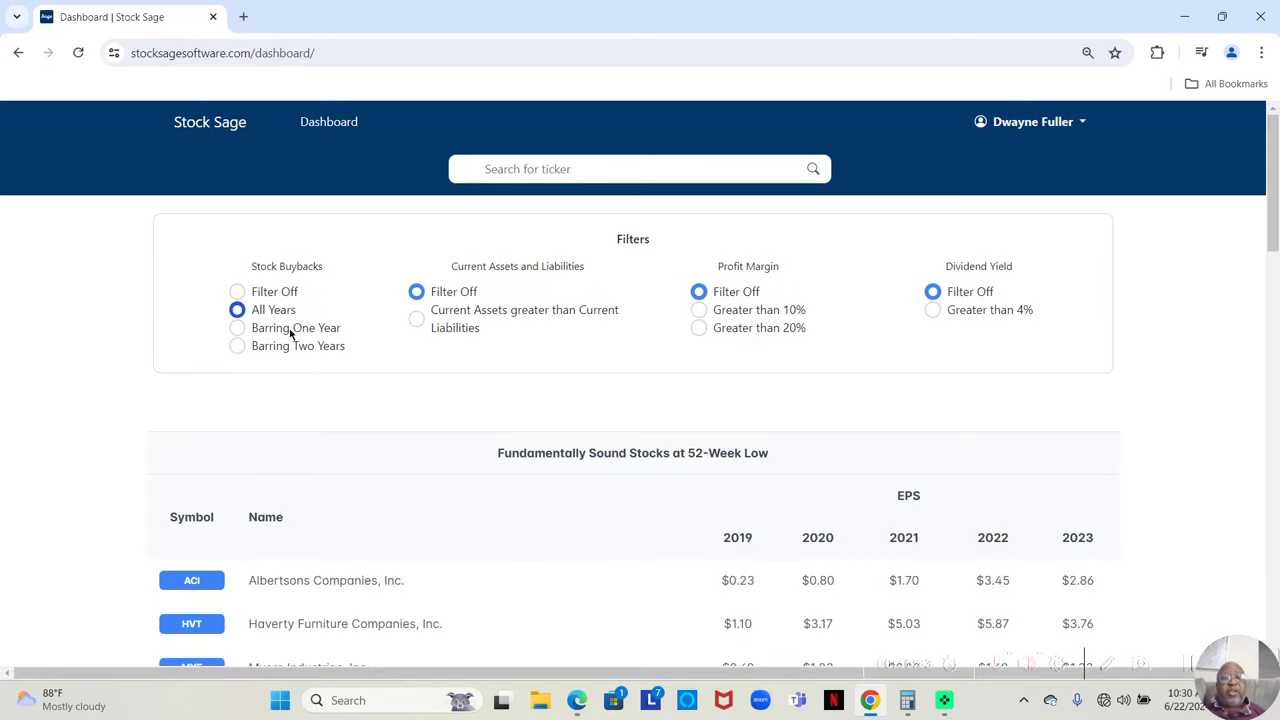
{"action": "left_click", "coordinate": [417, 319]}
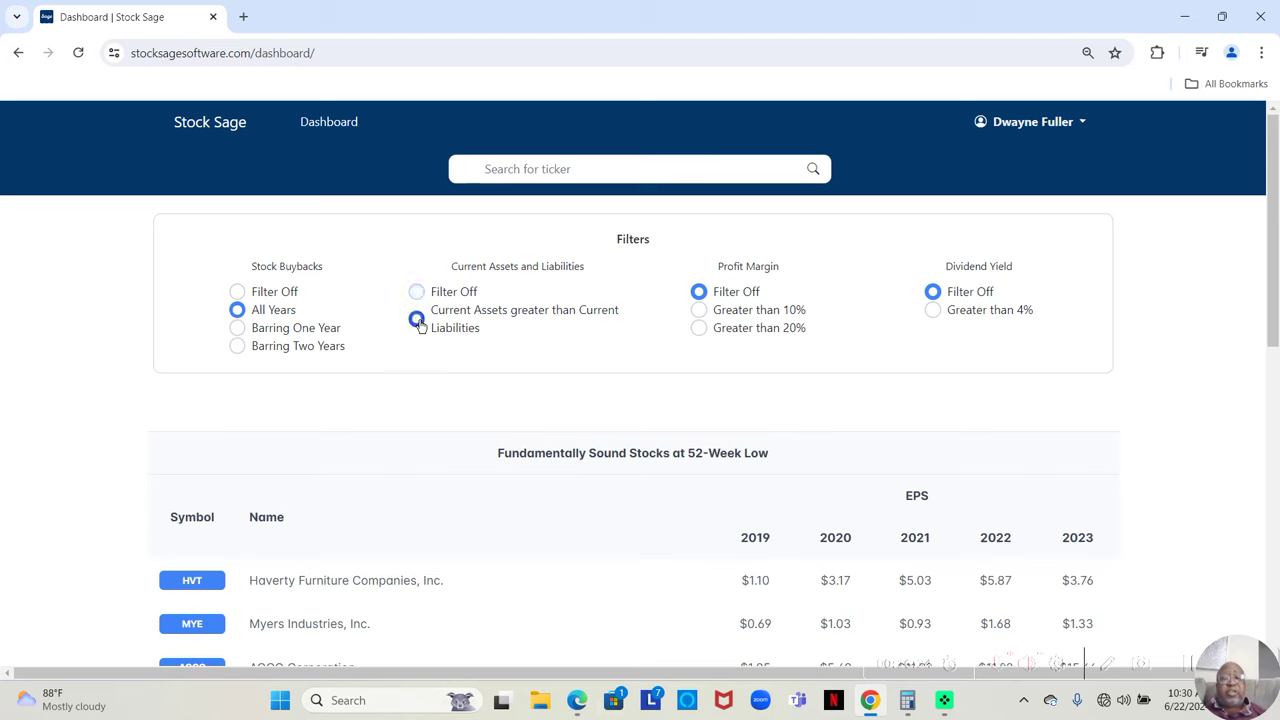
{"action": "left_click", "coordinate": [699, 312]}
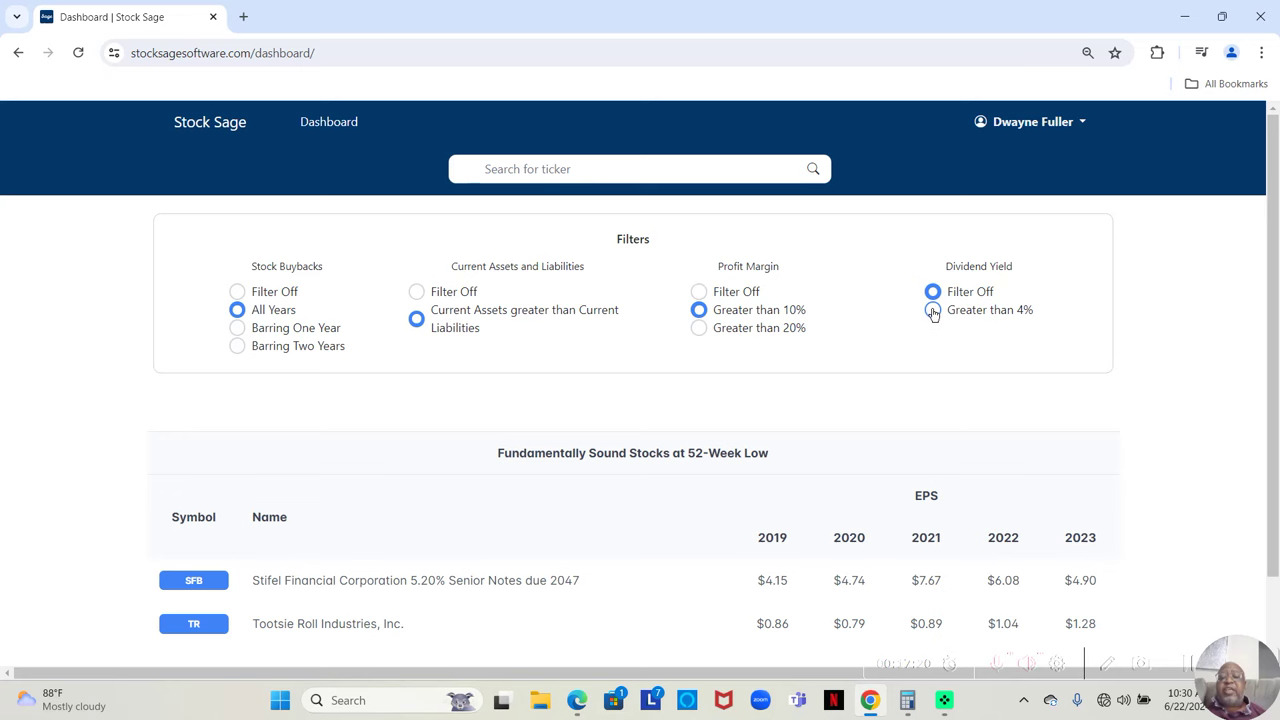
Require dividend yield over 4% and turn the profit margin, current assets and buyback filters off
{"action": "left_click", "coordinate": [933, 311]}
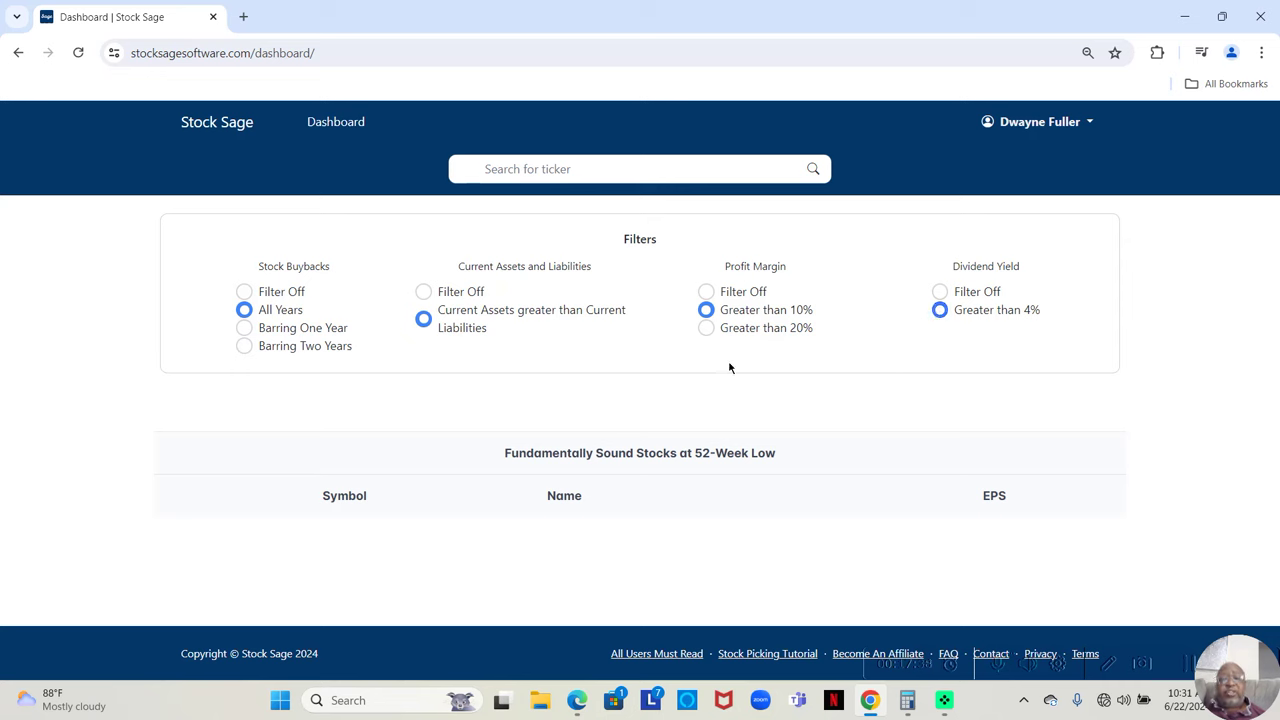
{"action": "left_click", "coordinate": [706, 292]}
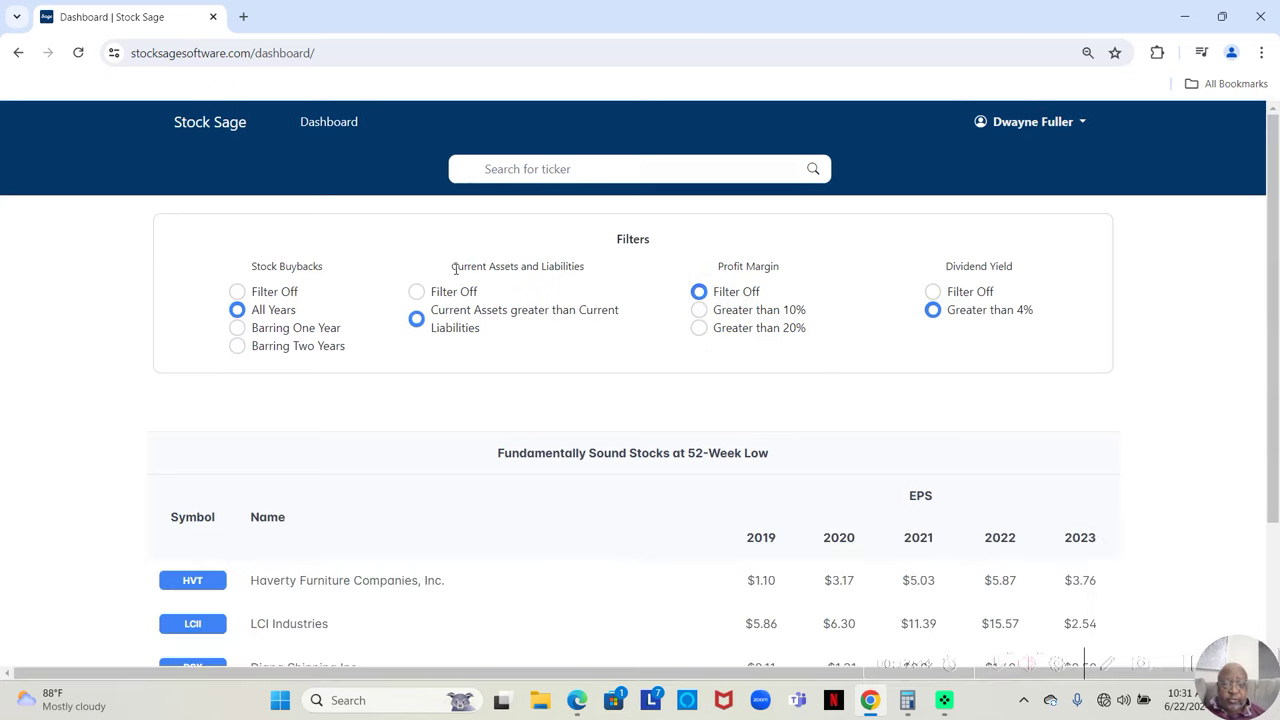
{"action": "left_click", "coordinate": [416, 291]}
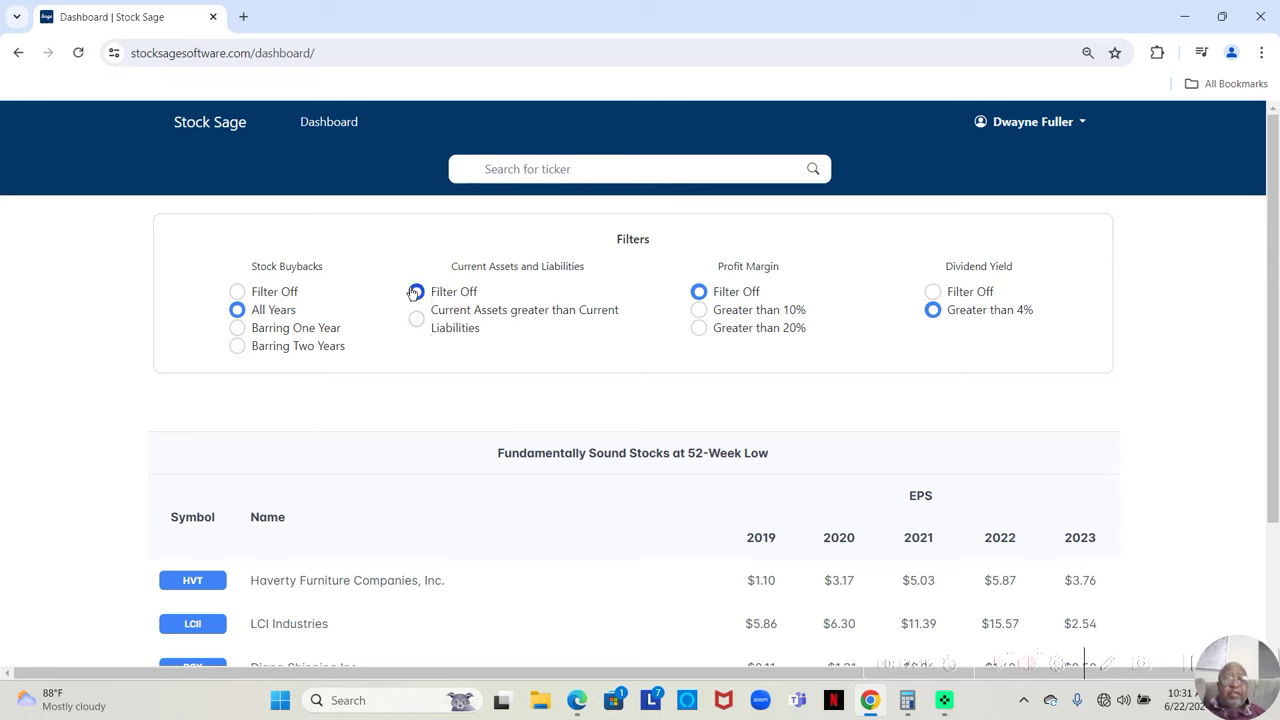
{"action": "left_click", "coordinate": [237, 292]}
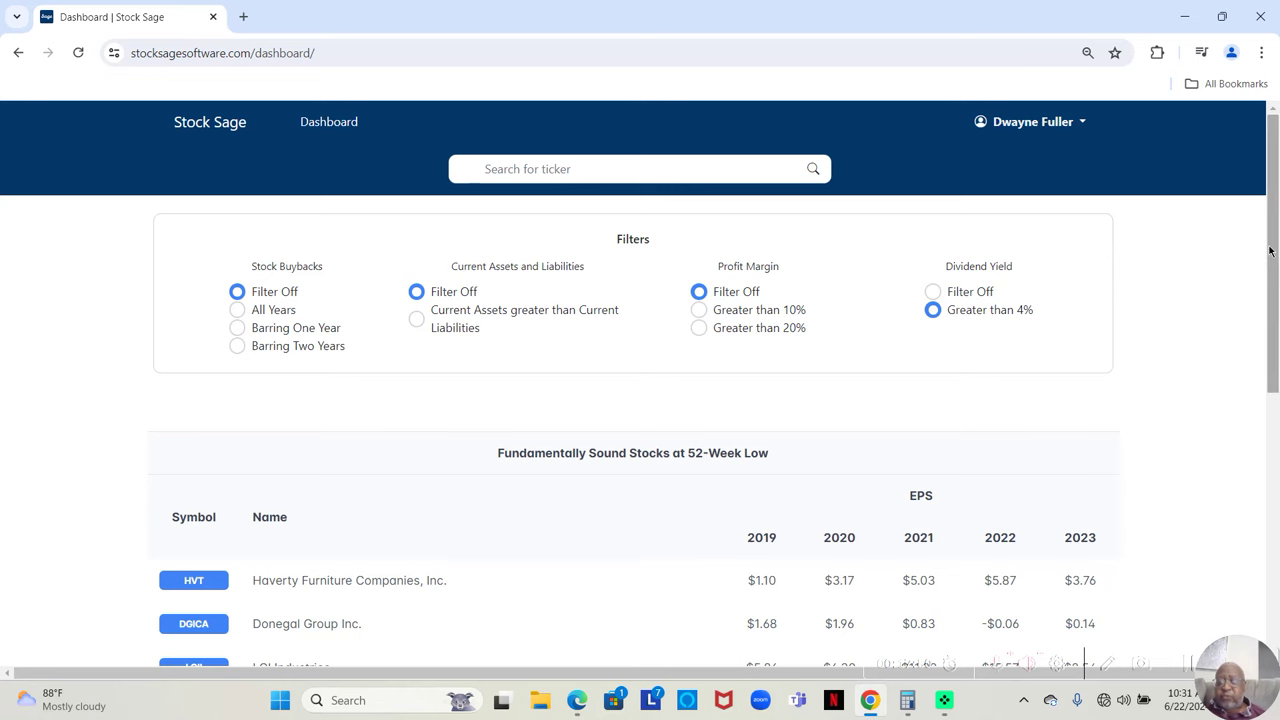
Scroll the dividend-yield results down to Auburn National Bancorporation and open the AMSWA stock page
{"action": "left_click_drag", "start_coordinate": [1271, 172], "coordinate": [1271, 395]}
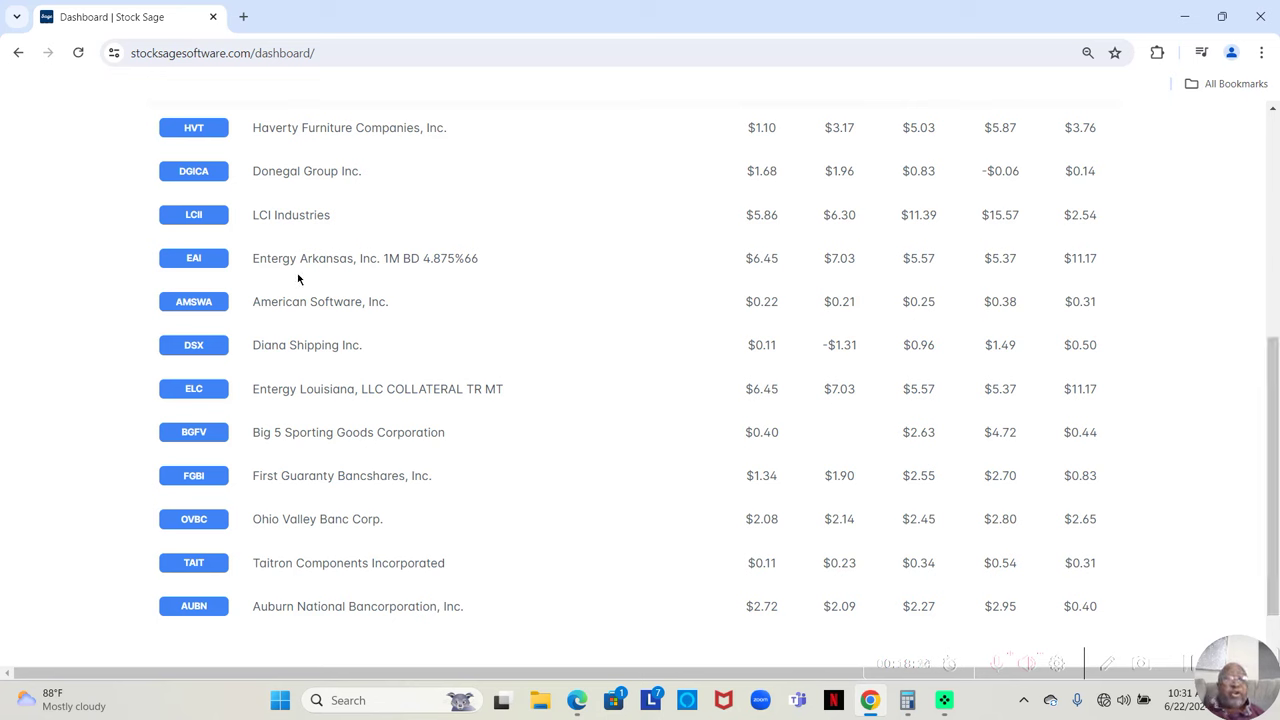
{"action": "left_click", "coordinate": [197, 310]}
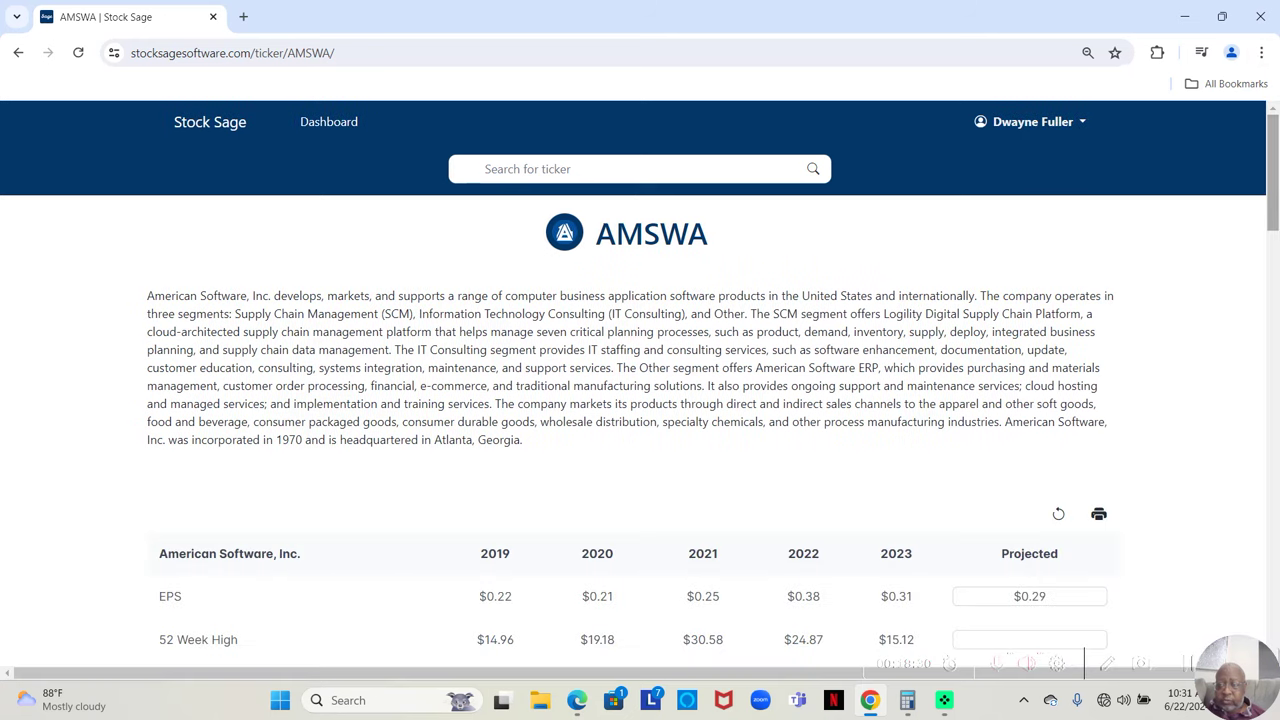
Scroll American Software's page down to its yearly EPS, PE ratios and 5.05% dividend yield
{"action": "scroll", "coordinate": [640, 400], "scroll_direction": "down", "scroll_amount": 2}
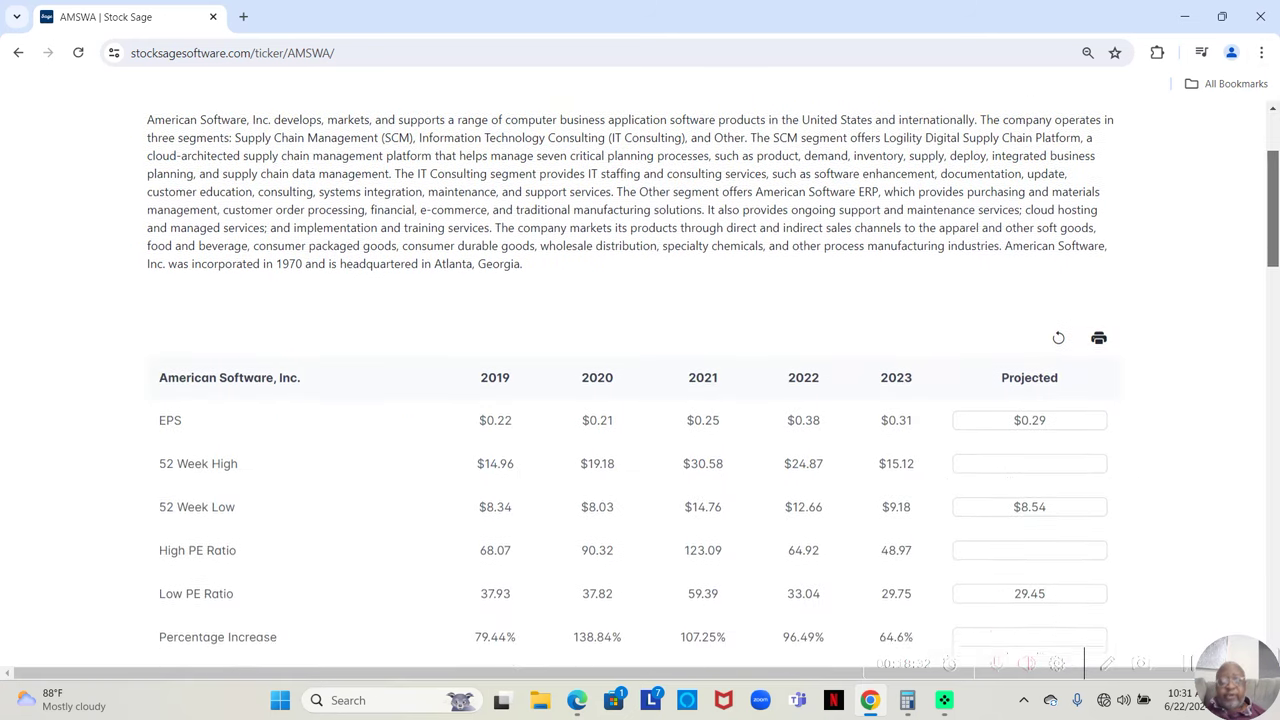
{"action": "scroll", "coordinate": [640, 400], "scroll_direction": "down", "scroll_amount": 1}
{"action": "scroll", "coordinate": [640, 400], "scroll_direction": "down", "scroll_amount": 1}
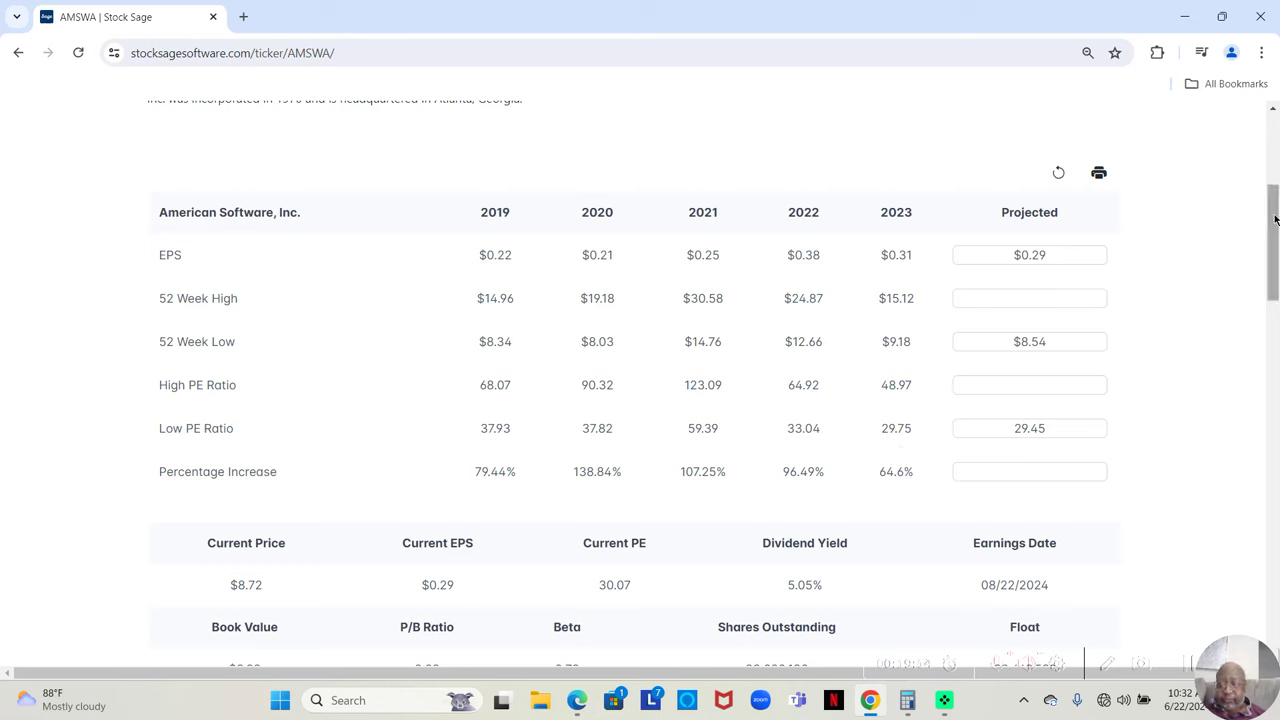
{"action": "scroll", "coordinate": [1275, 215], "scroll_direction": "down", "scroll_amount": 1}
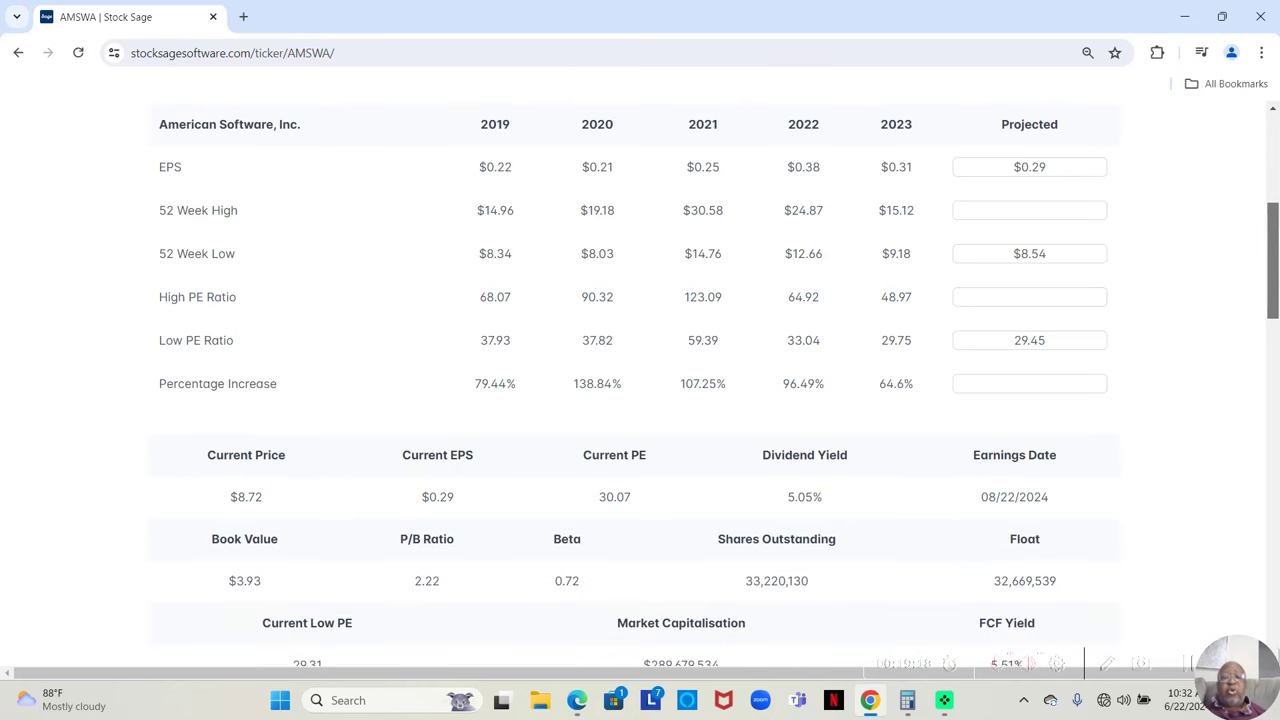
{"action": "left_click_drag", "start_coordinate": [1275, 233], "coordinate": [1273, 218]}
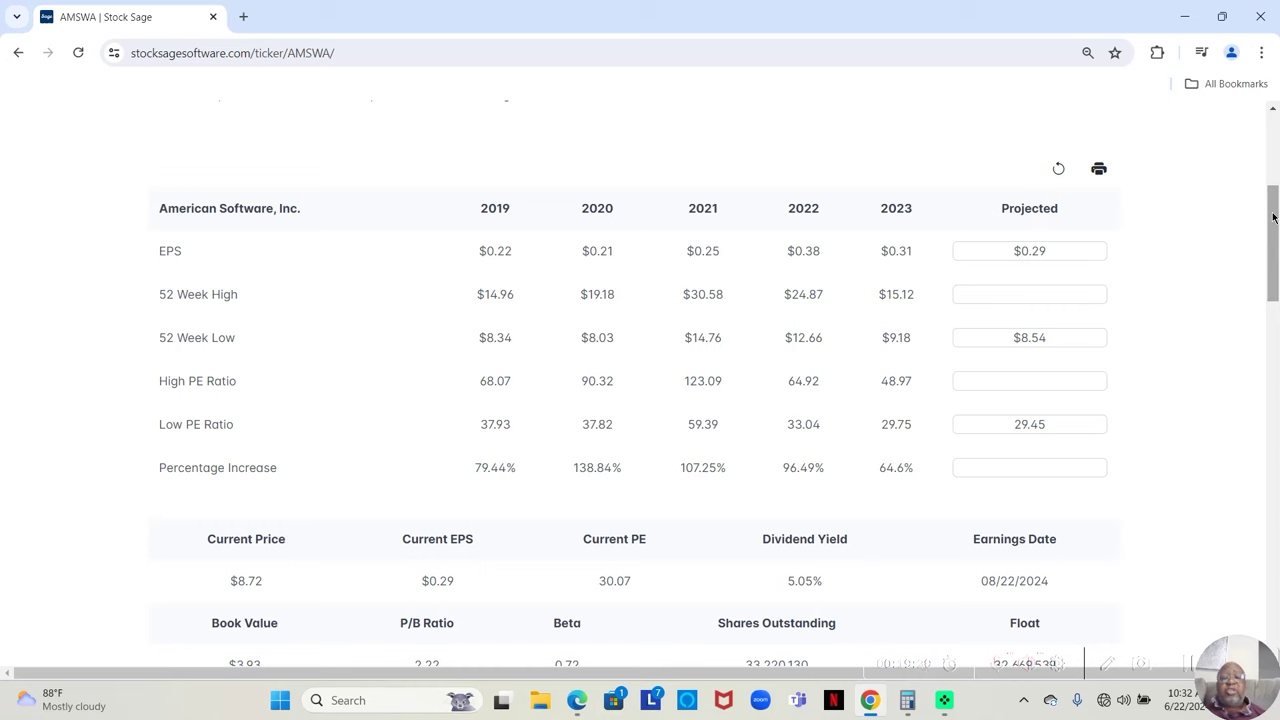
{"action": "left_click_drag", "start_coordinate": [1273, 218], "coordinate": [1273, 218]}
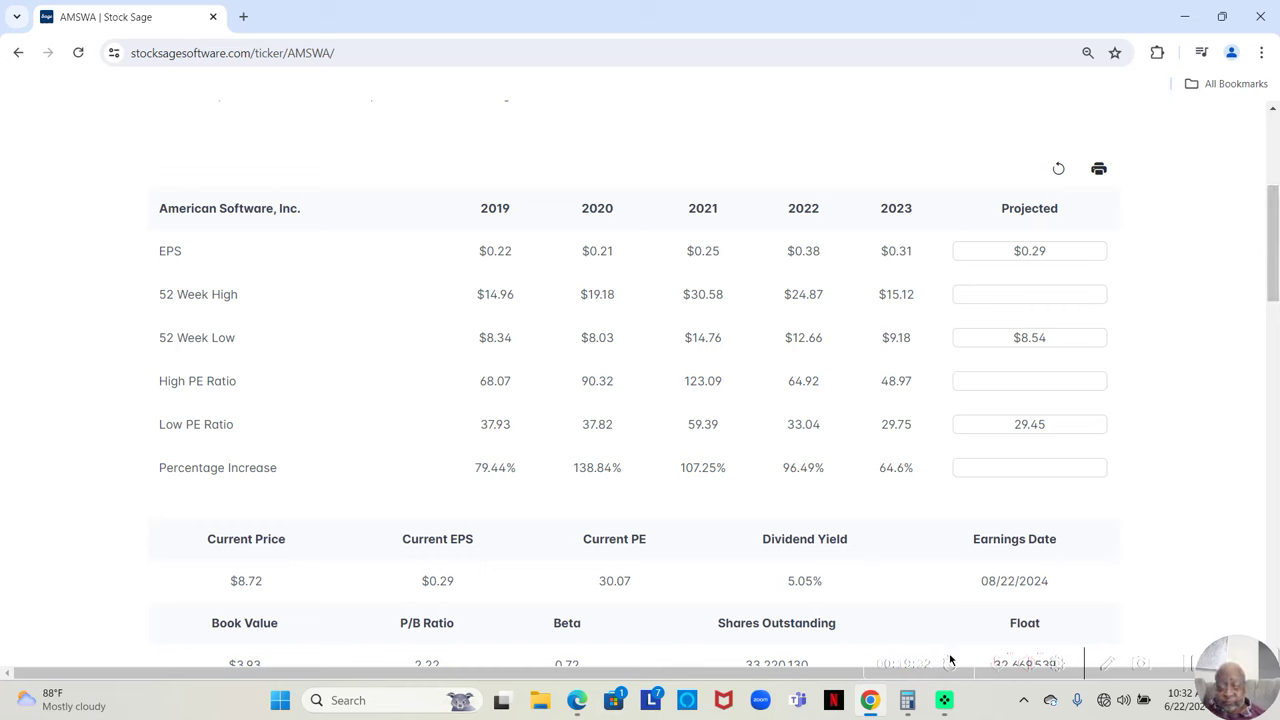
Subtract 29.75 from 30.07 in a cleared Calculator, giving 0.32
{"action": "left_click", "coordinate": [907, 703]}
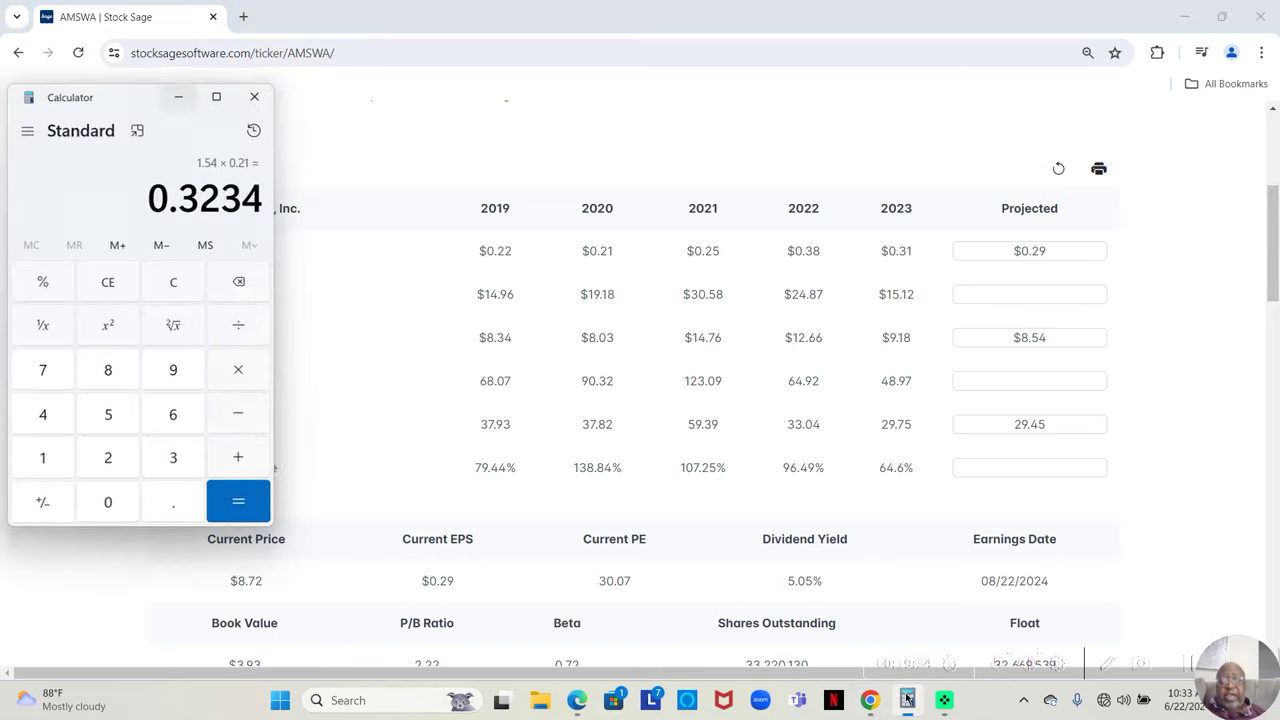
{"action": "left_click", "coordinate": [170, 284]}
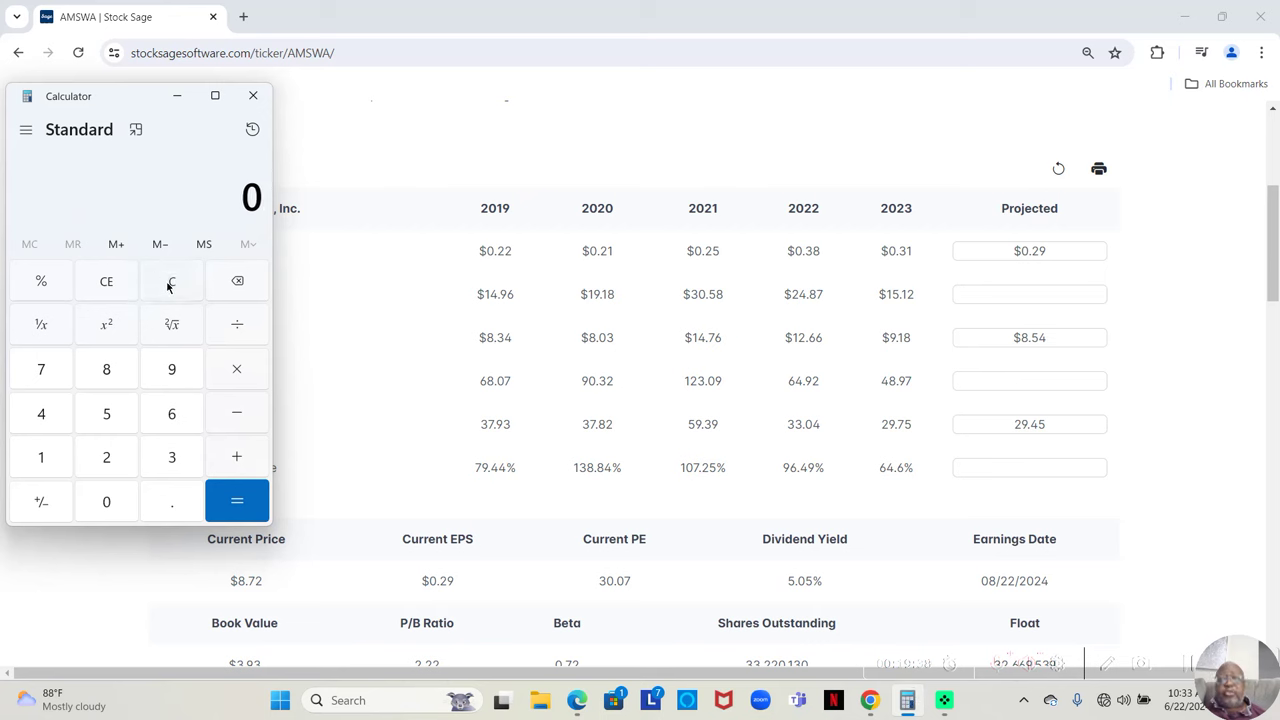
{"action": "left_click", "coordinate": [163, 452]}
{"action": "type", "text": "0."}
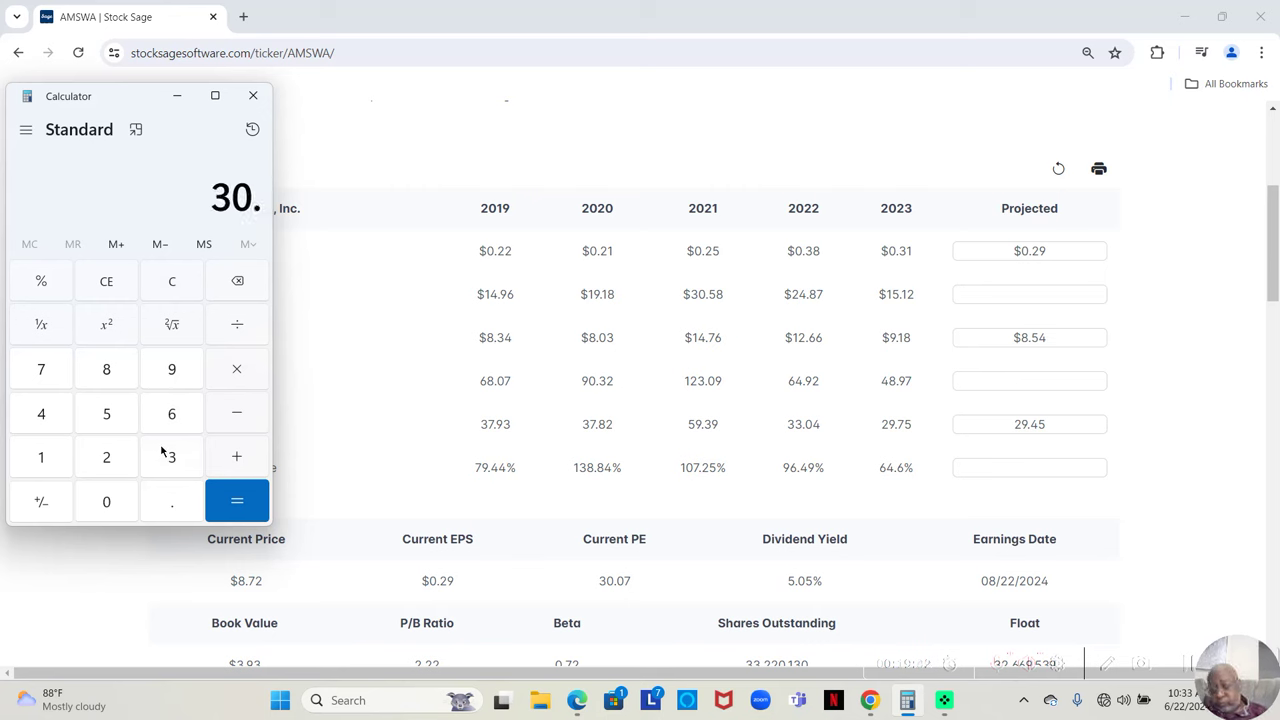
{"action": "type", "text": "07"}
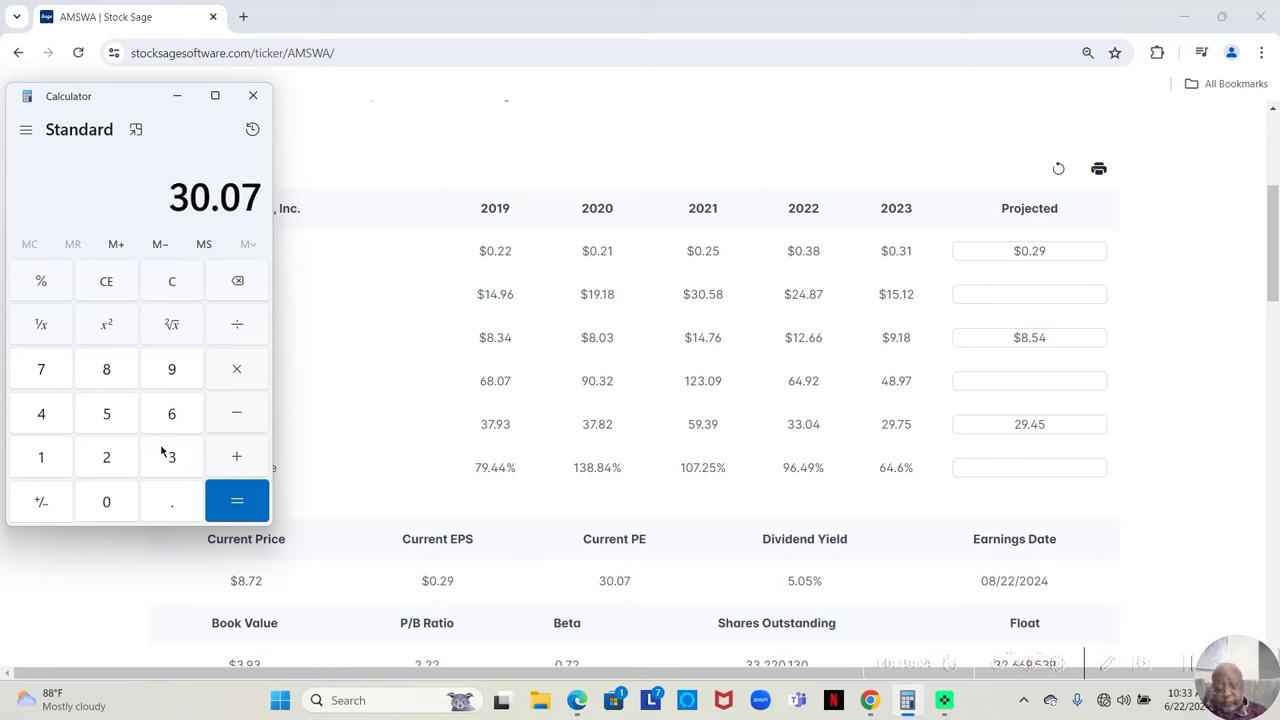
{"action": "key", "text": "minus"}
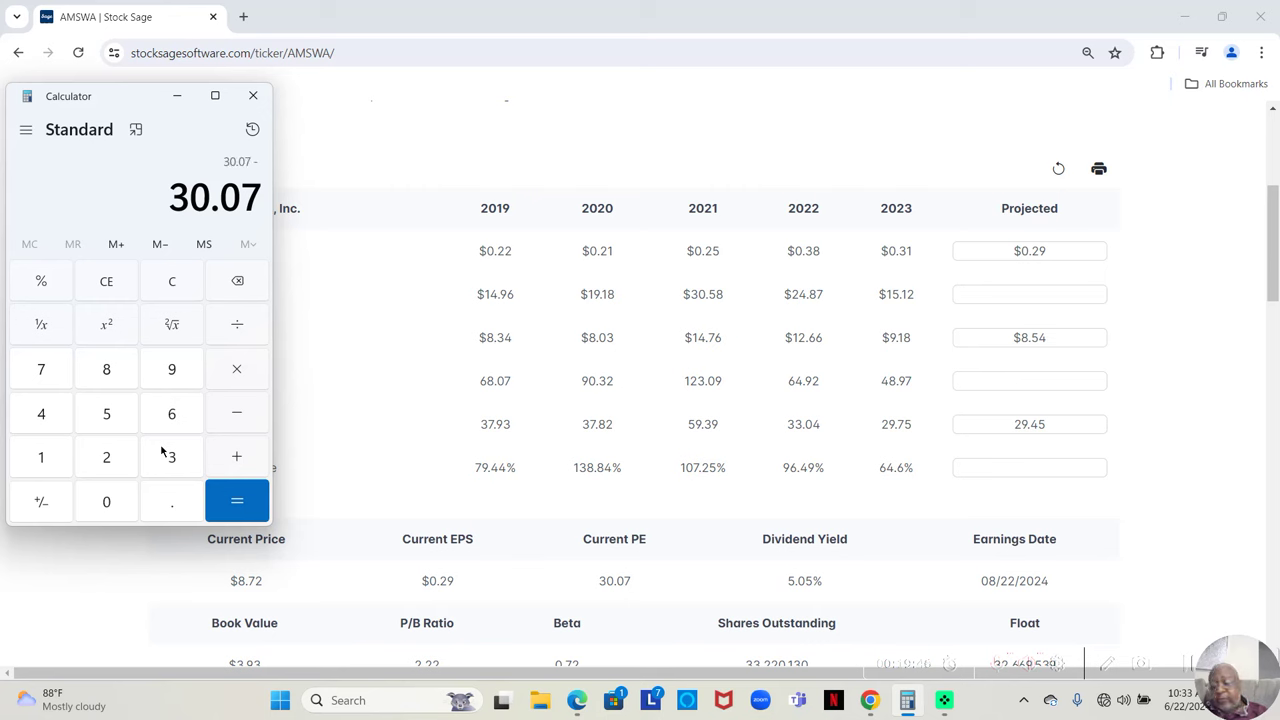
{"action": "type", "text": "29.75"}
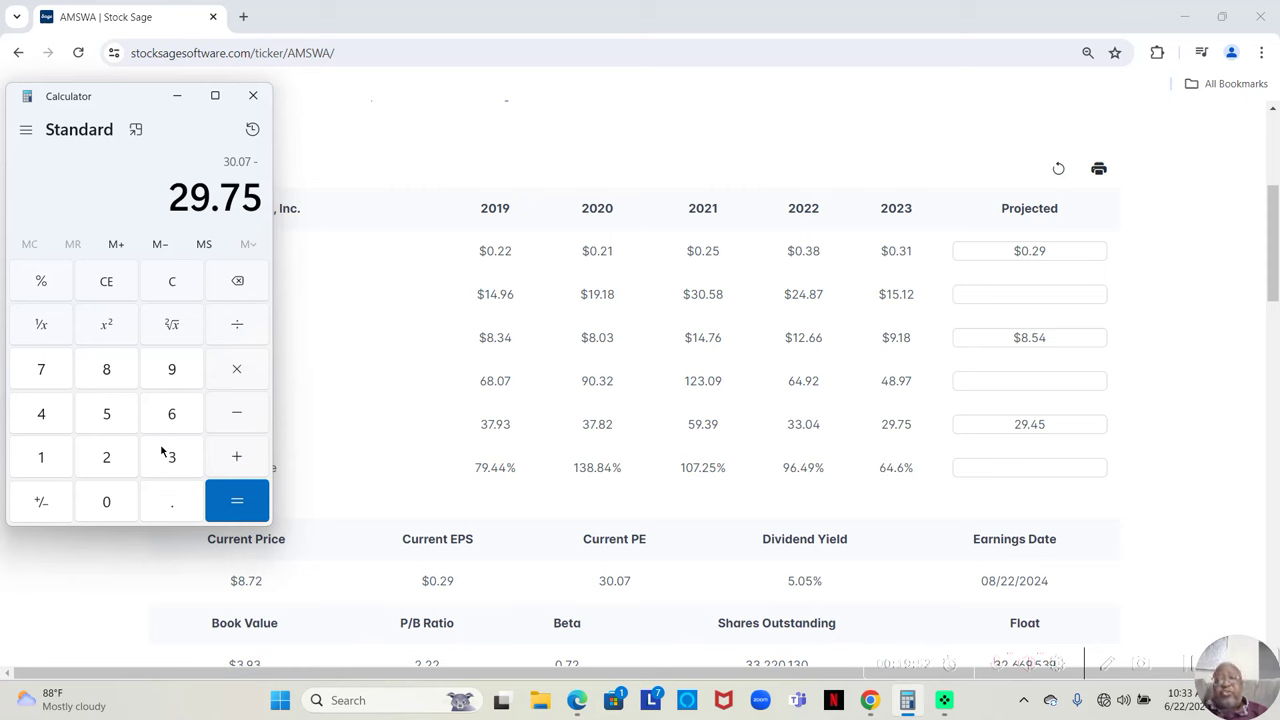
{"action": "key", "text": "Return"}
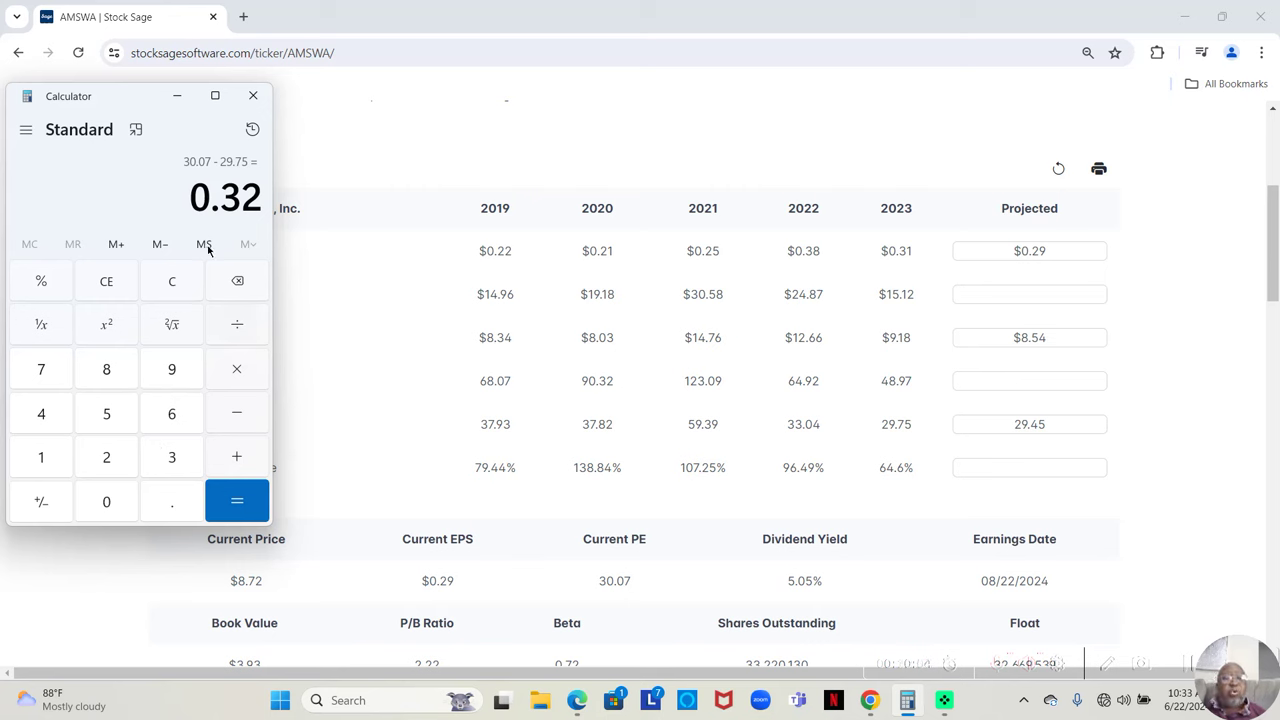
Minimize Calculator to reveal American Software's 29.45 projected low PE and 30.07 current PE
{"action": "left_click", "coordinate": [176, 98]}
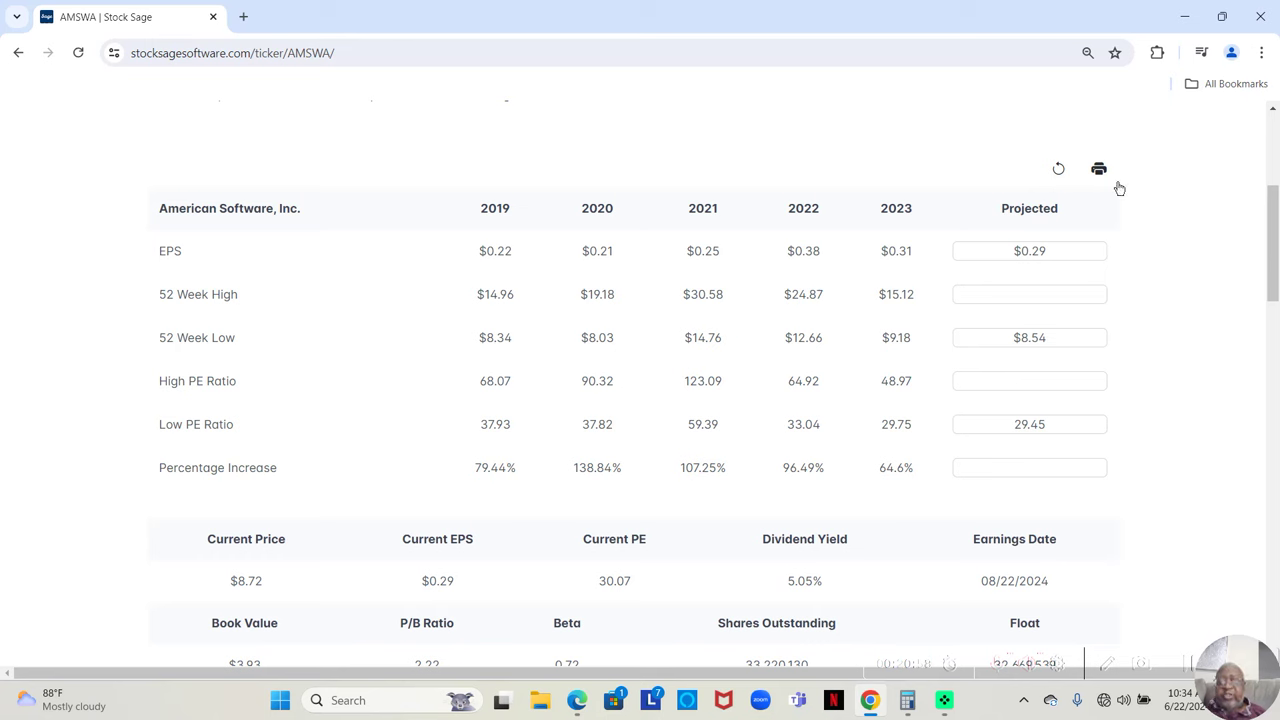
Scroll to the top of the AMSWA page and return to the Dashboard
{"action": "scroll", "coordinate": [1273, 245], "scroll_direction": "up", "scroll_amount": 4}
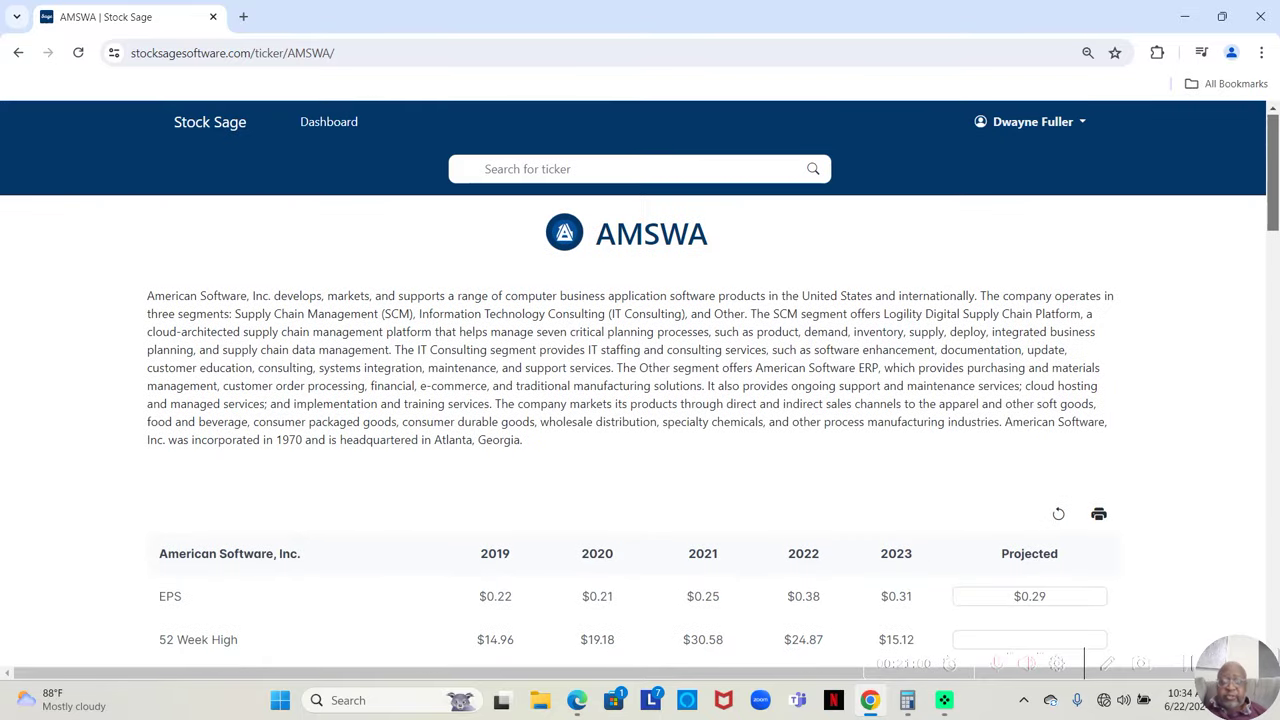
{"action": "left_click", "coordinate": [337, 130]}
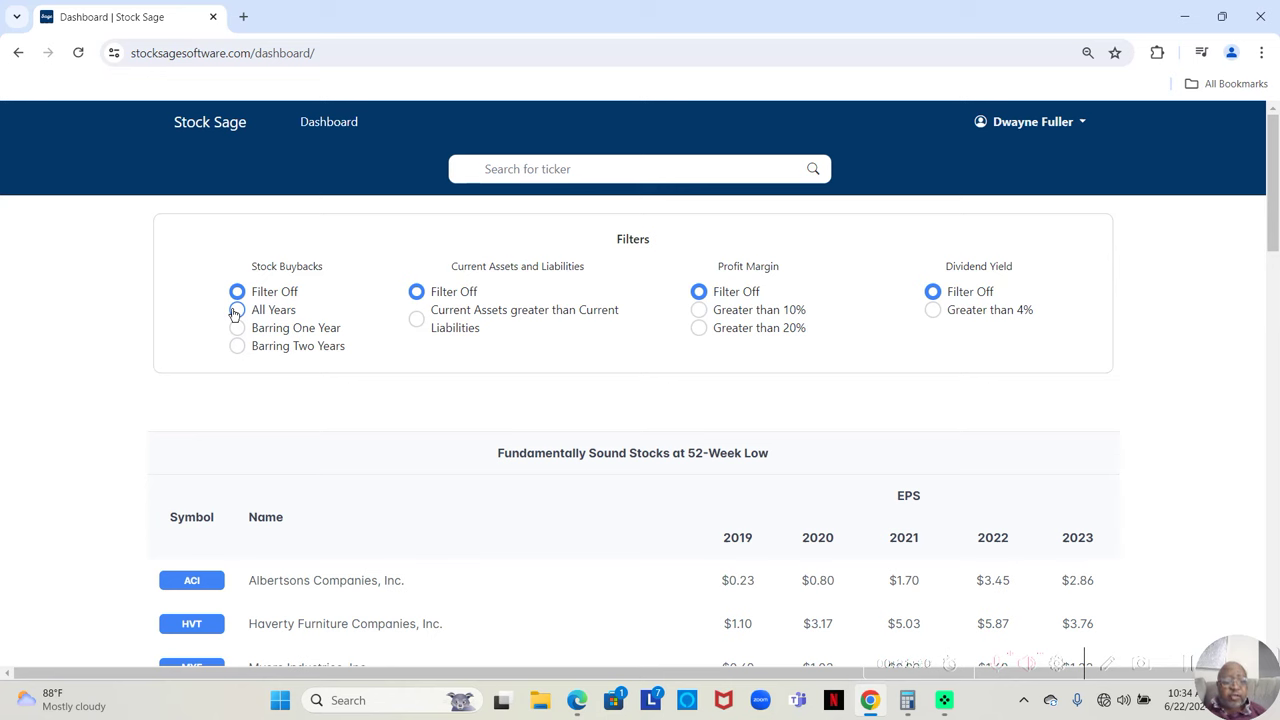
Filter for All Years buybacks, current assets over liabilities, profit margin over 10% and dividend yield over 4%
{"action": "left_click", "coordinate": [236, 311]}
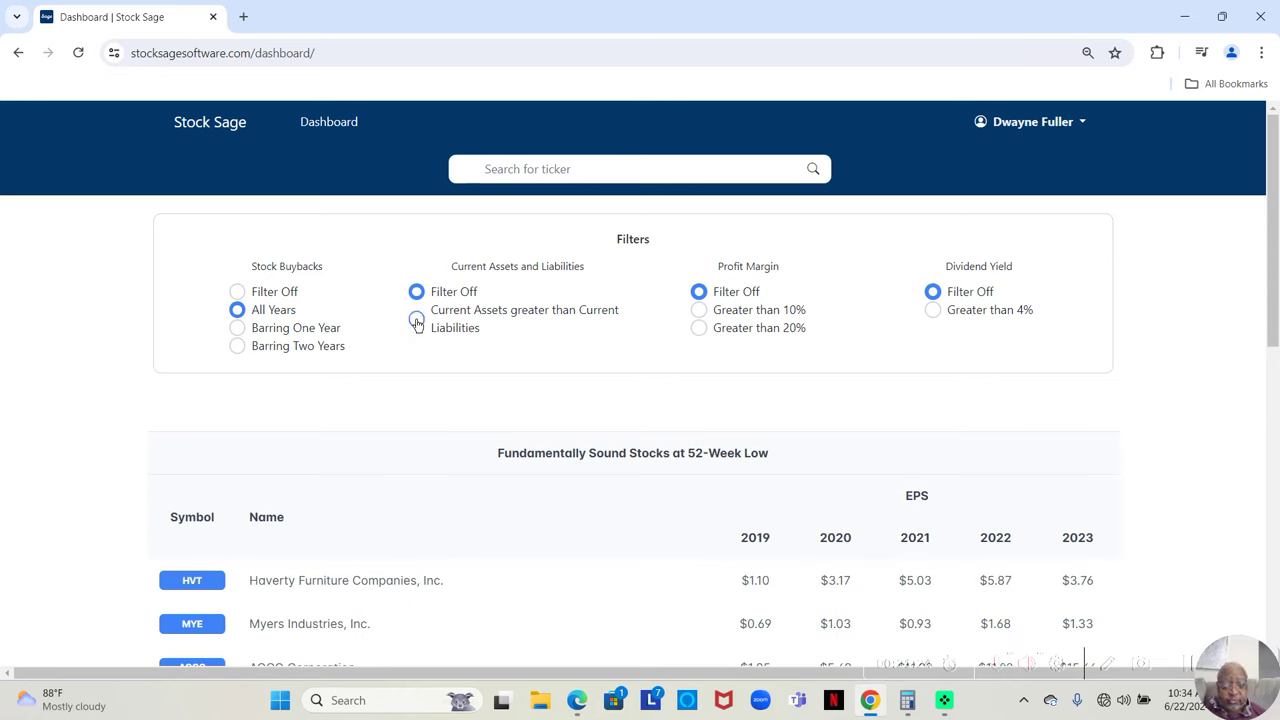
{"action": "left_click", "coordinate": [417, 321]}
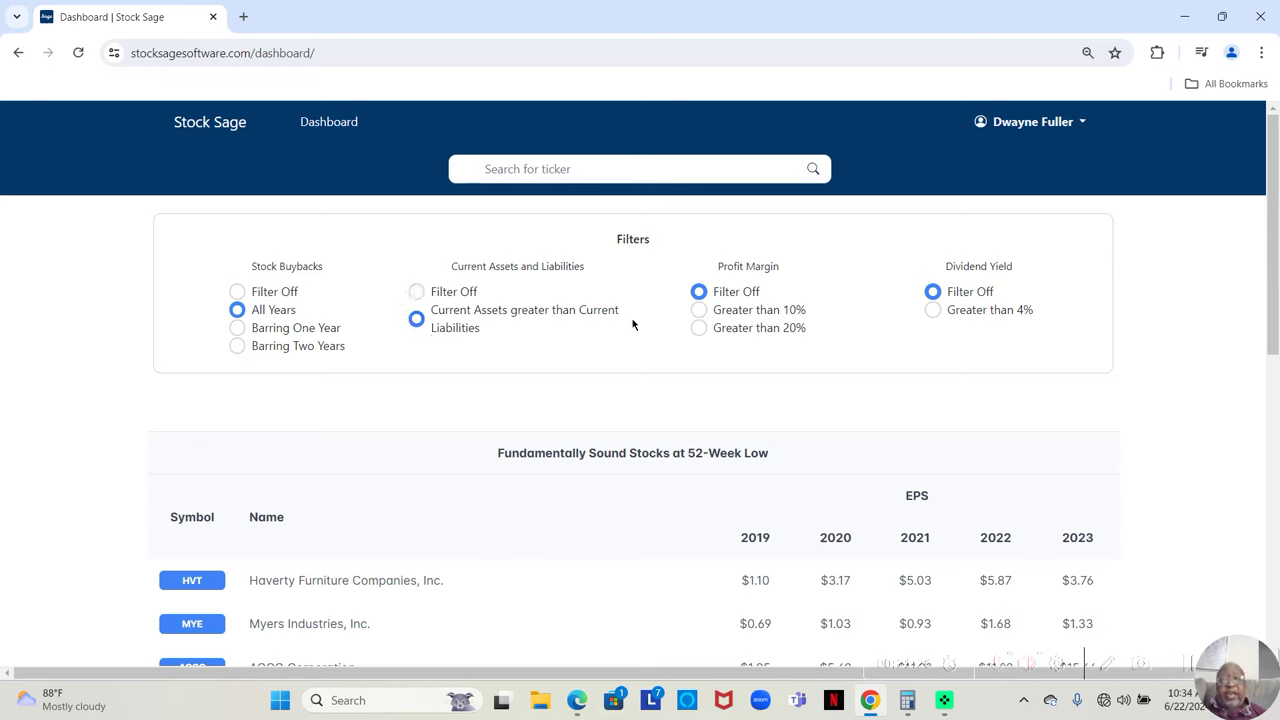
{"action": "left_click", "coordinate": [700, 312]}
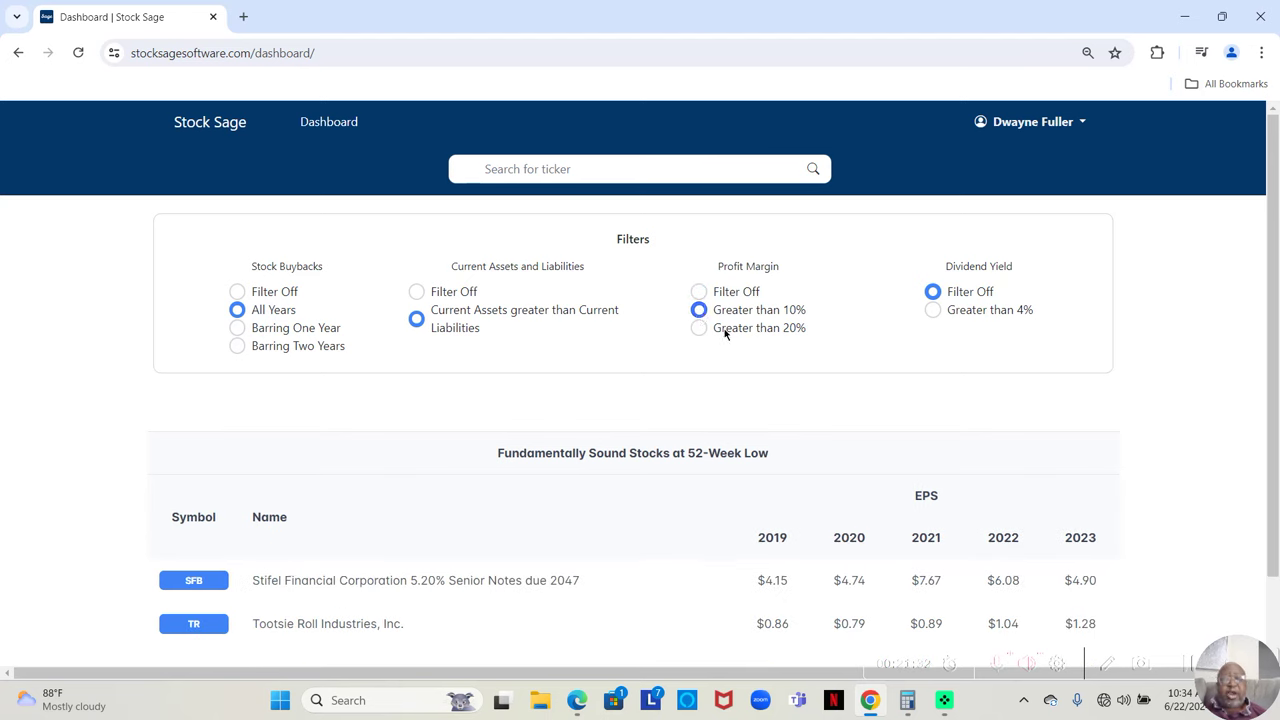
{"action": "left_click", "coordinate": [934, 311]}
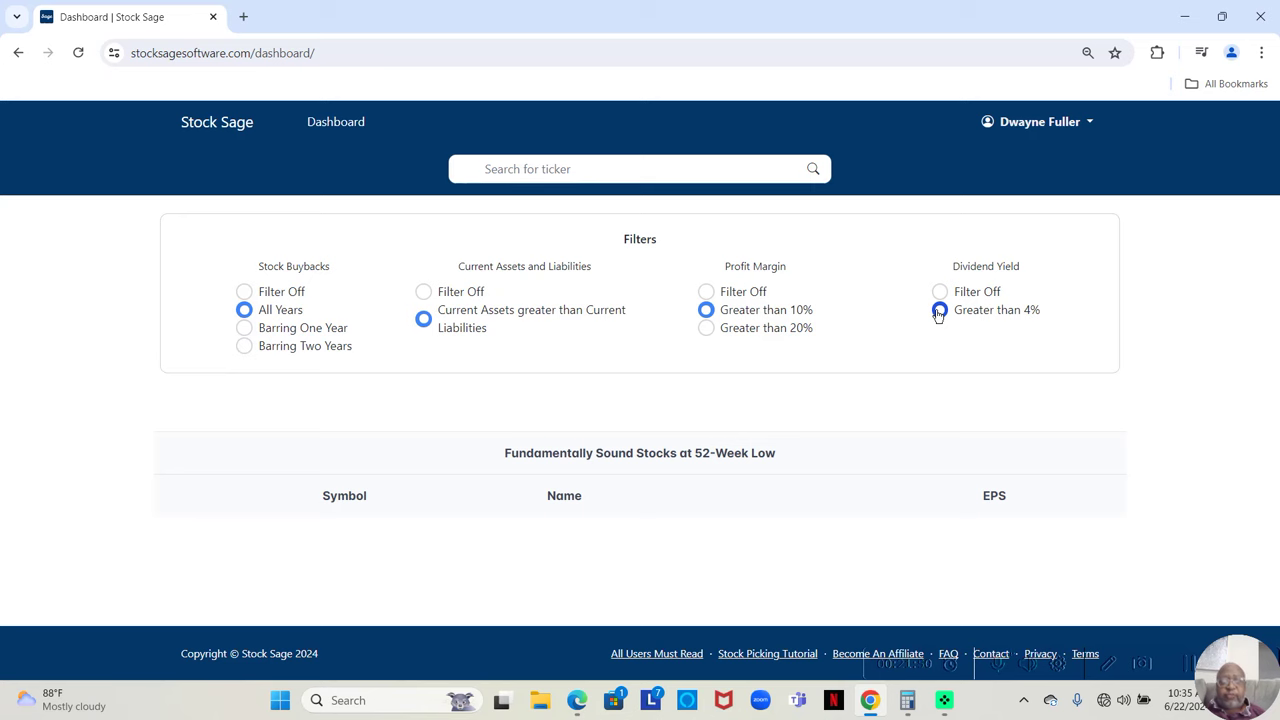
Turn the Profit Margin filter off and scroll down to the four matching stocks
{"action": "left_click", "coordinate": [709, 293]}
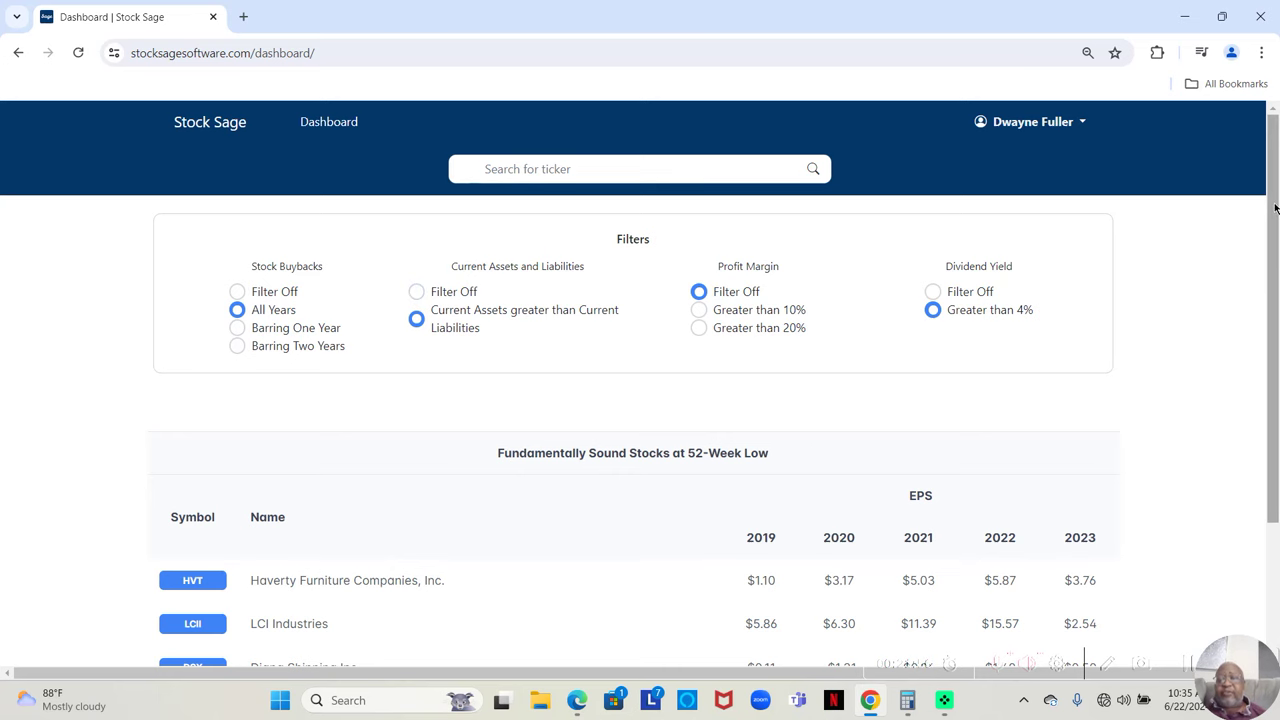
{"action": "scroll", "coordinate": [1273, 192], "scroll_direction": "down", "scroll_amount": 2}
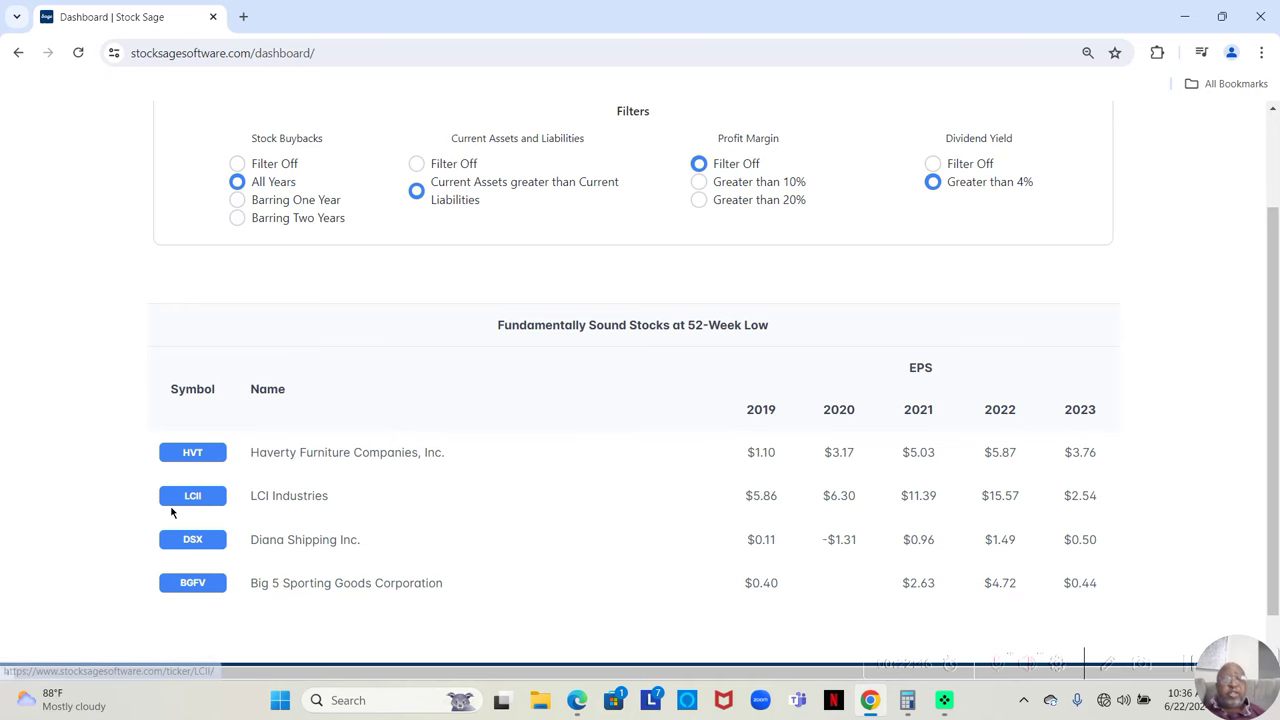
{"action": "left_click", "coordinate": [182, 455]}
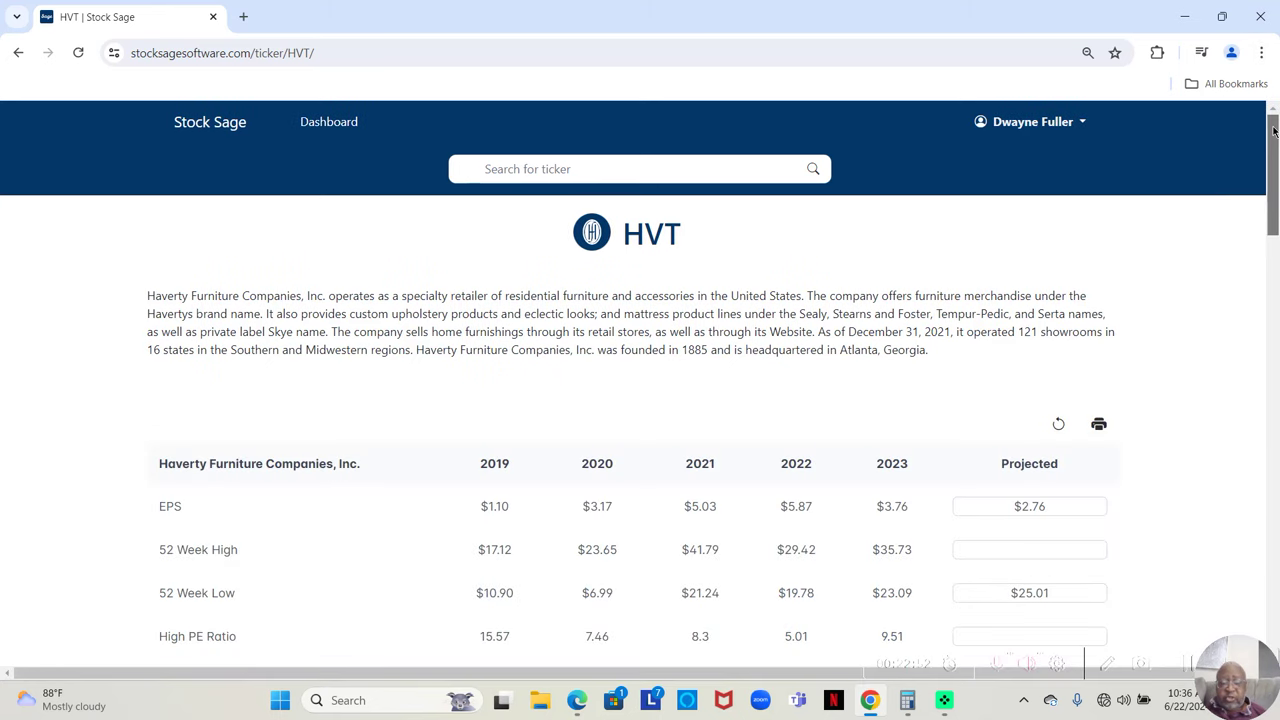
{"action": "left_click_drag", "start_coordinate": [1273, 130], "coordinate": [1273, 191]}
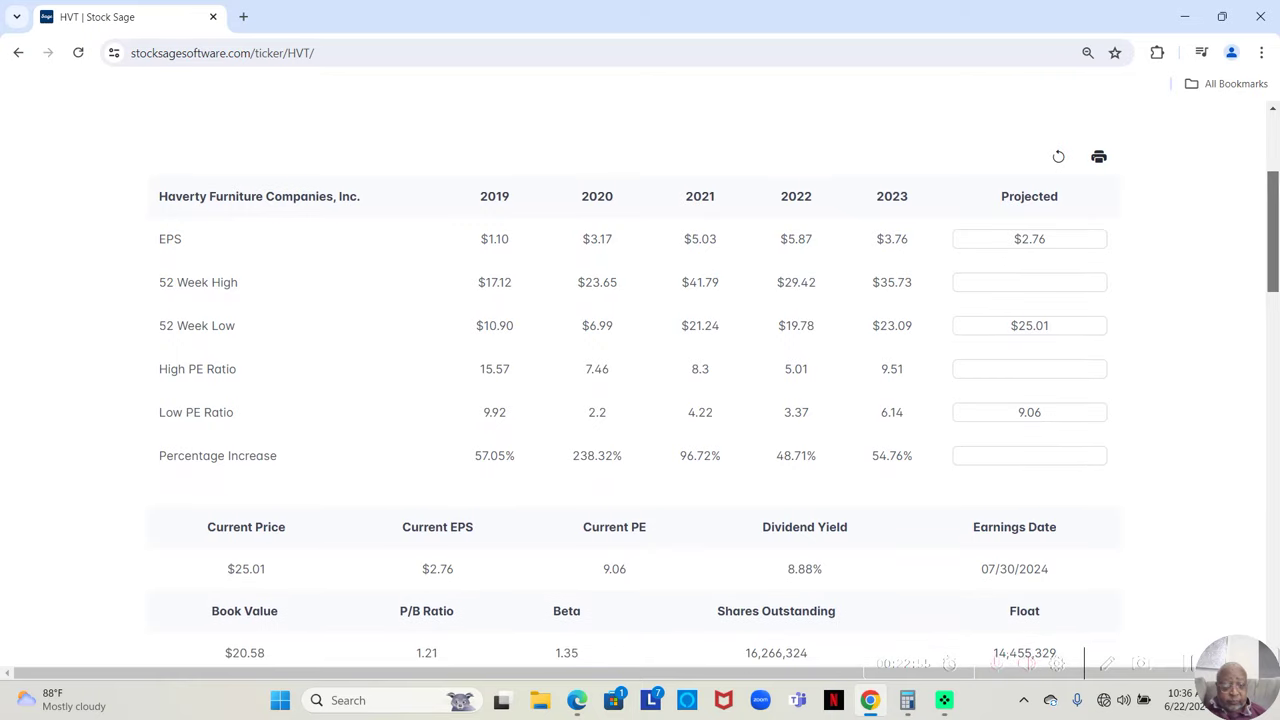
{"action": "left_click", "coordinate": [1055, 245]}
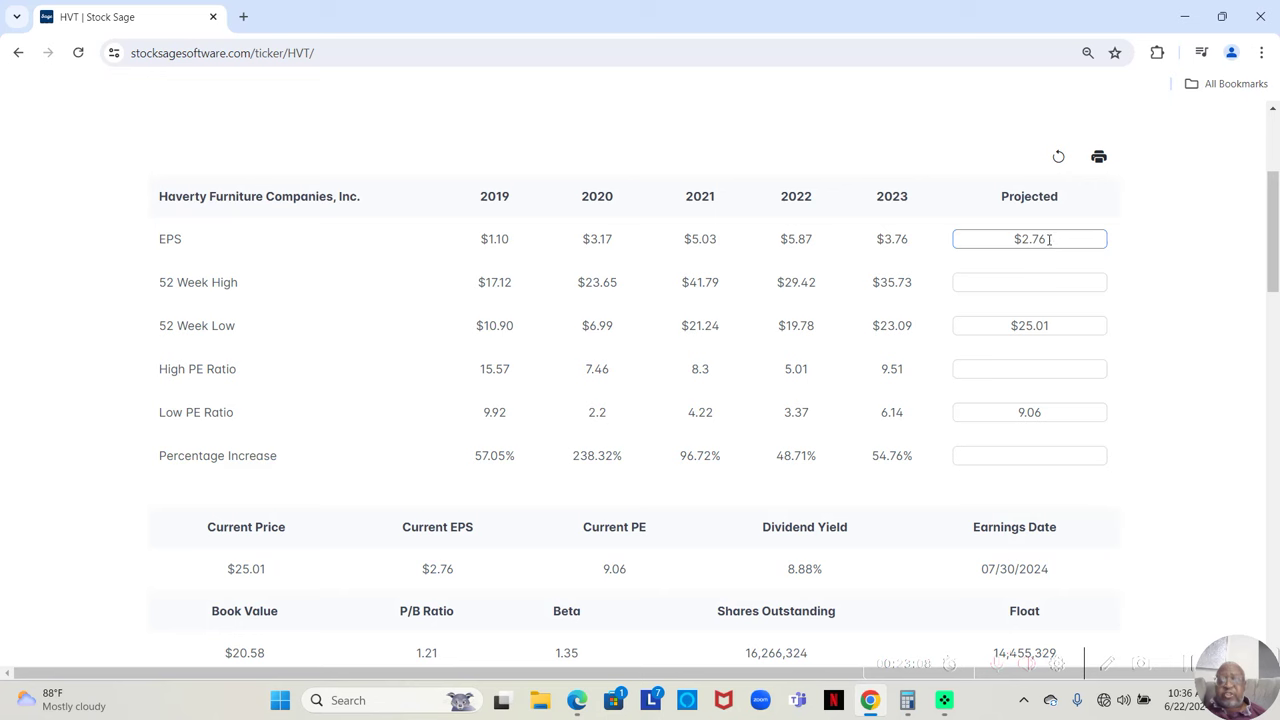
{"action": "left_click", "coordinate": [1164, 278]}
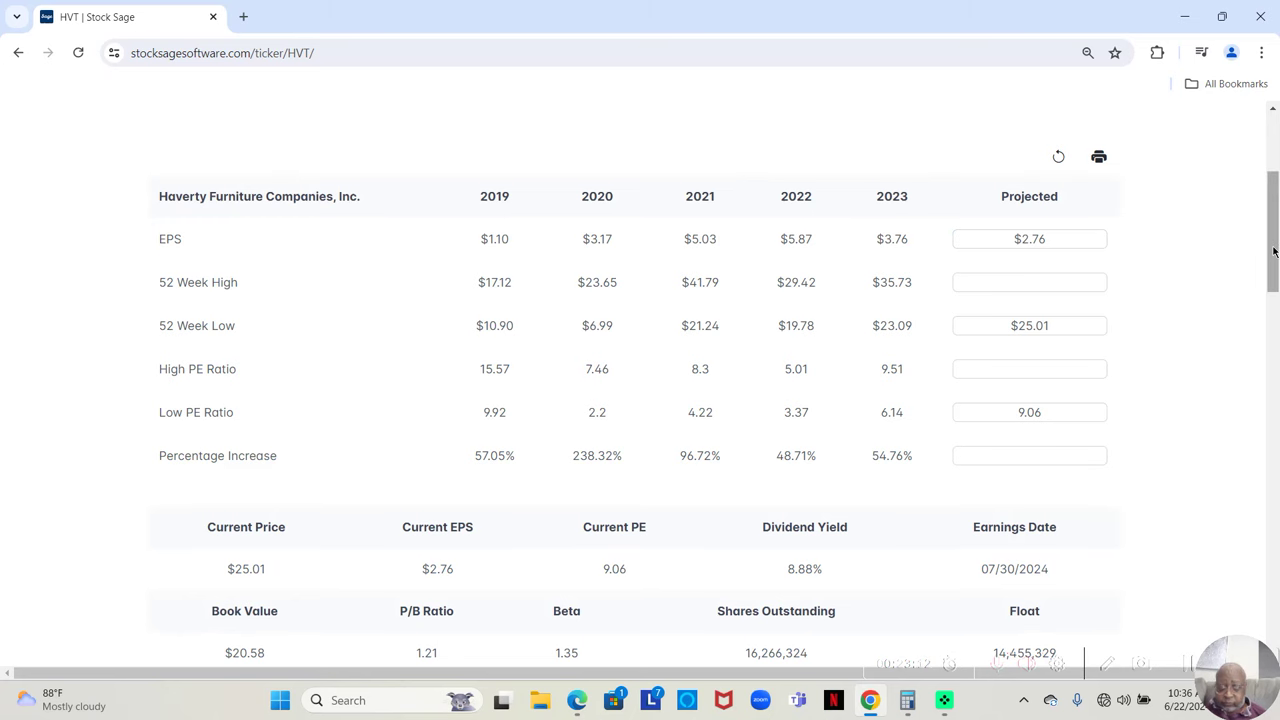
{"action": "left_click_drag", "start_coordinate": [1274, 251], "coordinate": [1274, 279]}
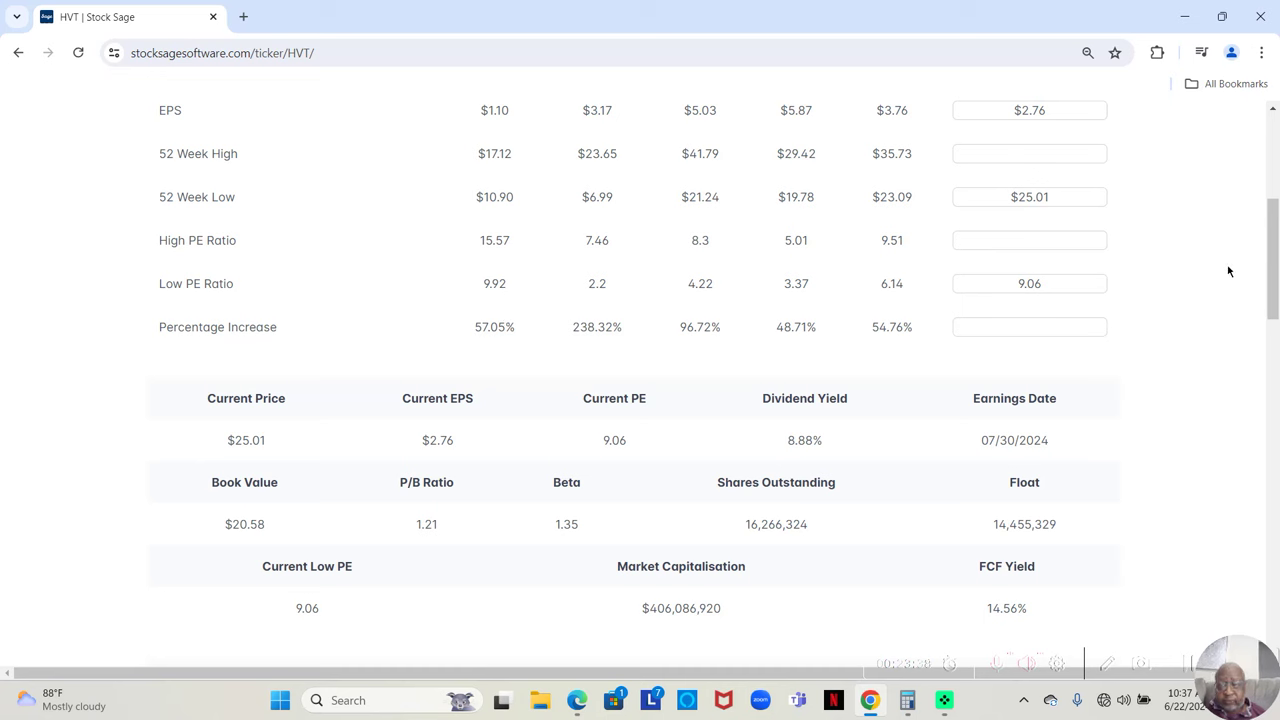
{"action": "left_click_drag", "start_coordinate": [1277, 266], "coordinate": [1277, 256]}
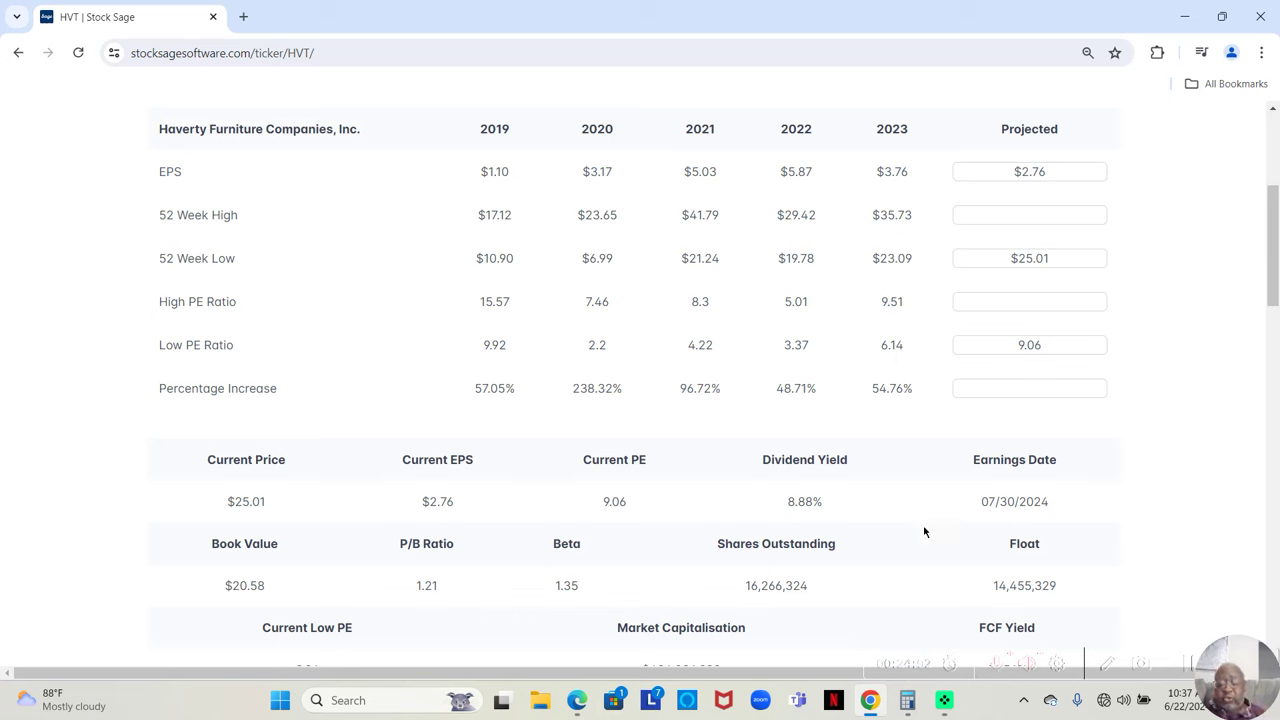
{"action": "left_click", "coordinate": [907, 702]}
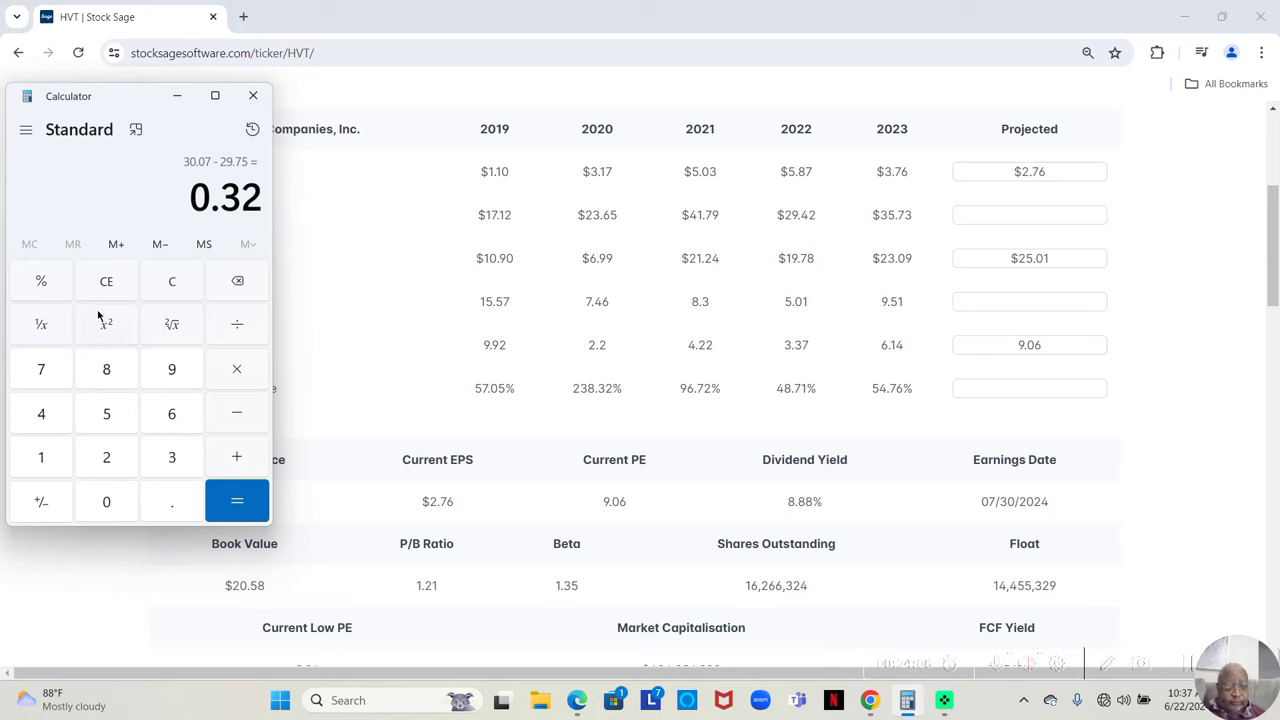
Multiply 4.22 by 2.76 in Calculator to get 11.6472, then minimize it
{"action": "left_click", "coordinate": [160, 285]}
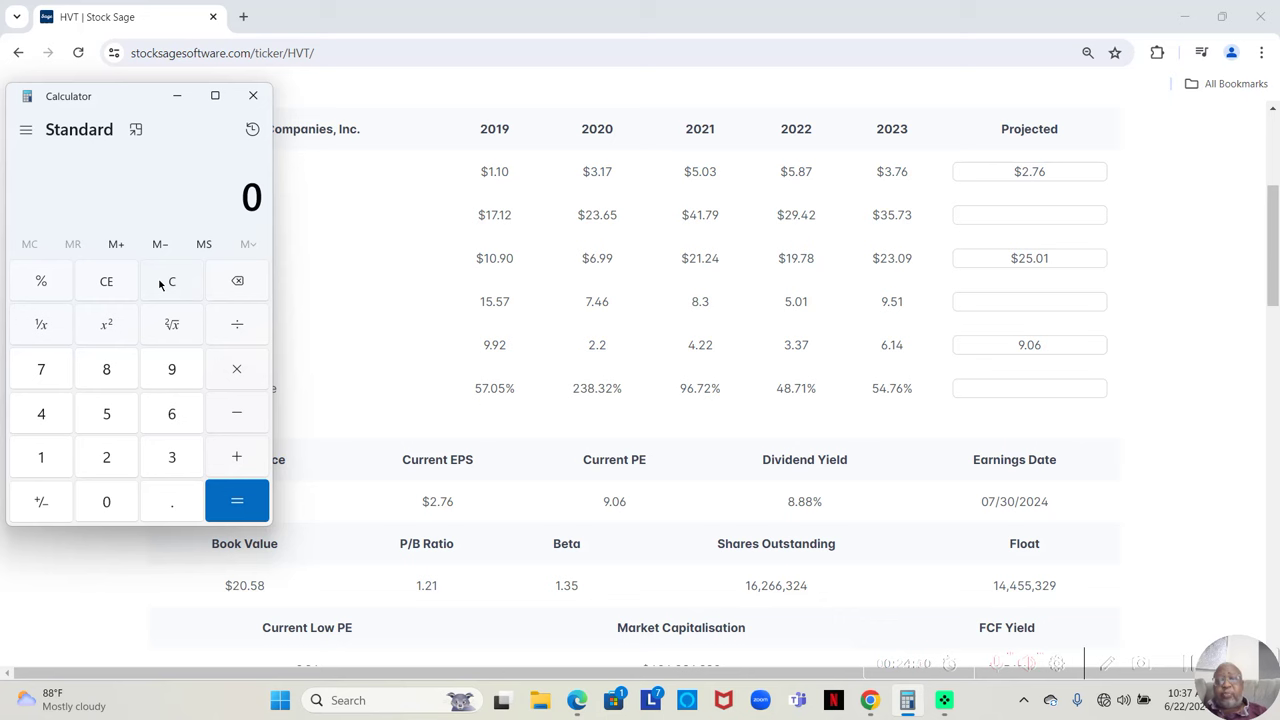
{"action": "type", "text": "4.22"}
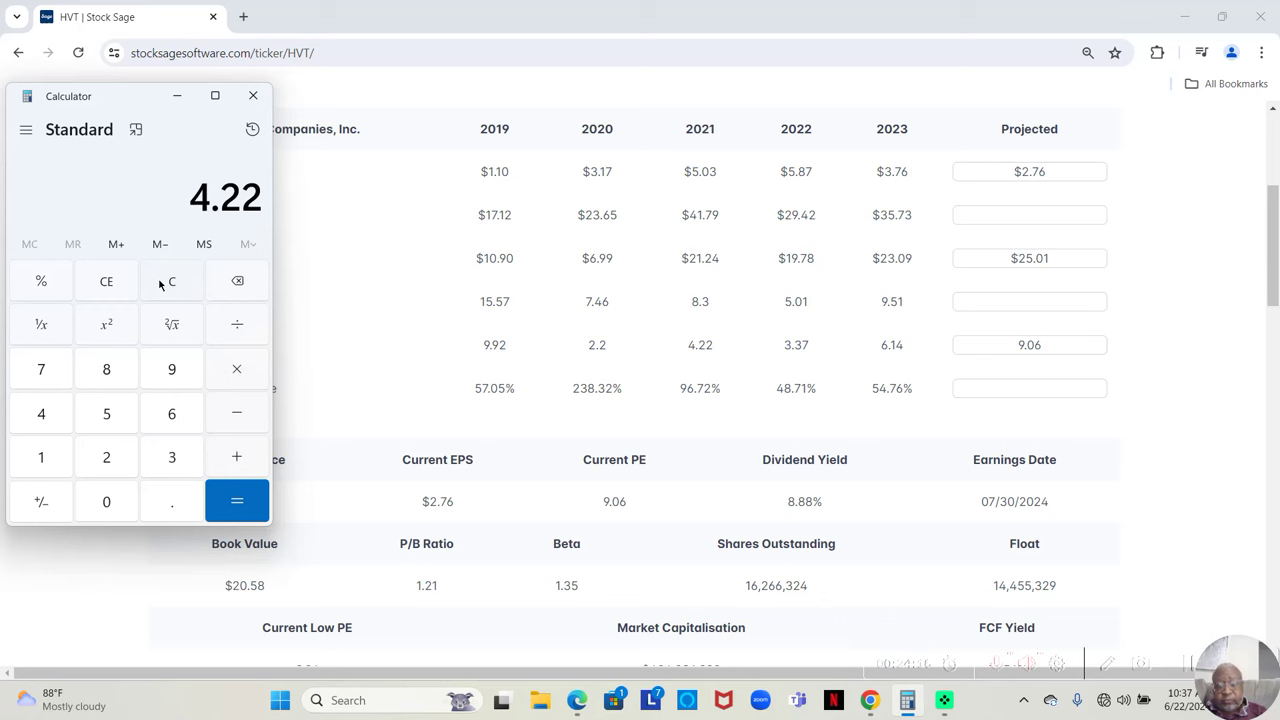
{"action": "key", "text": "asterisk"}
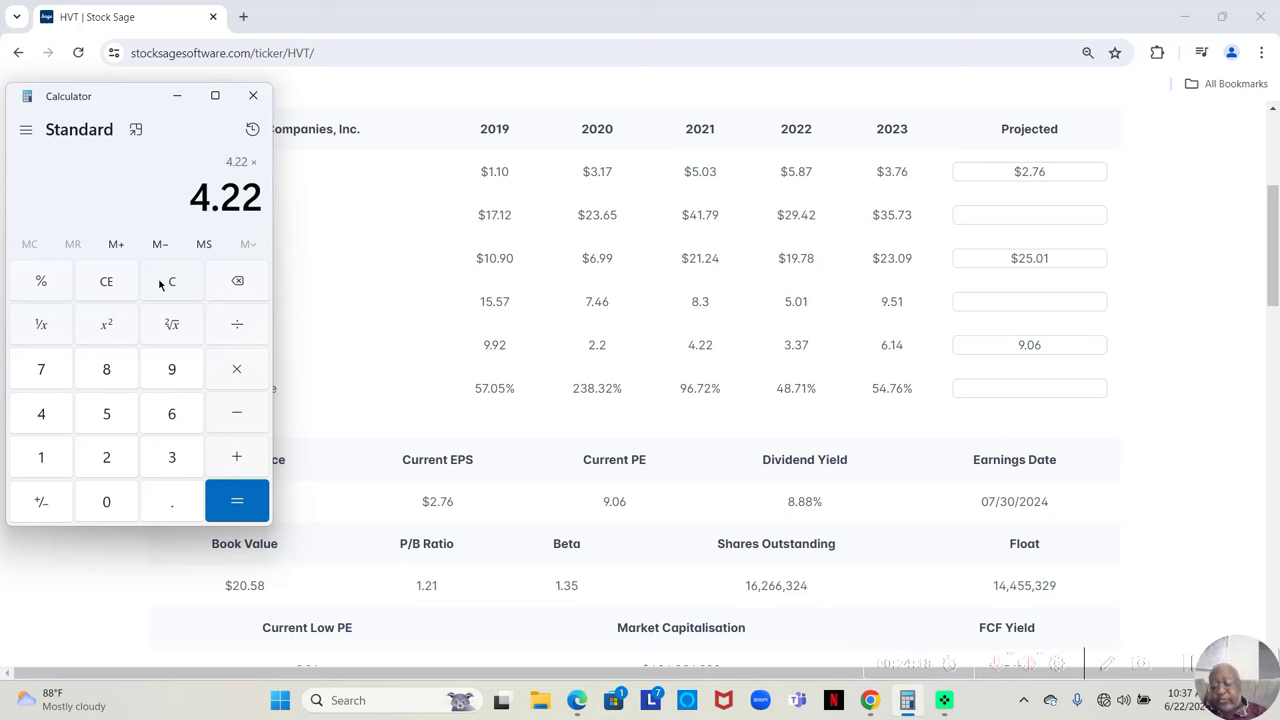
{"action": "type", "text": "2.76"}
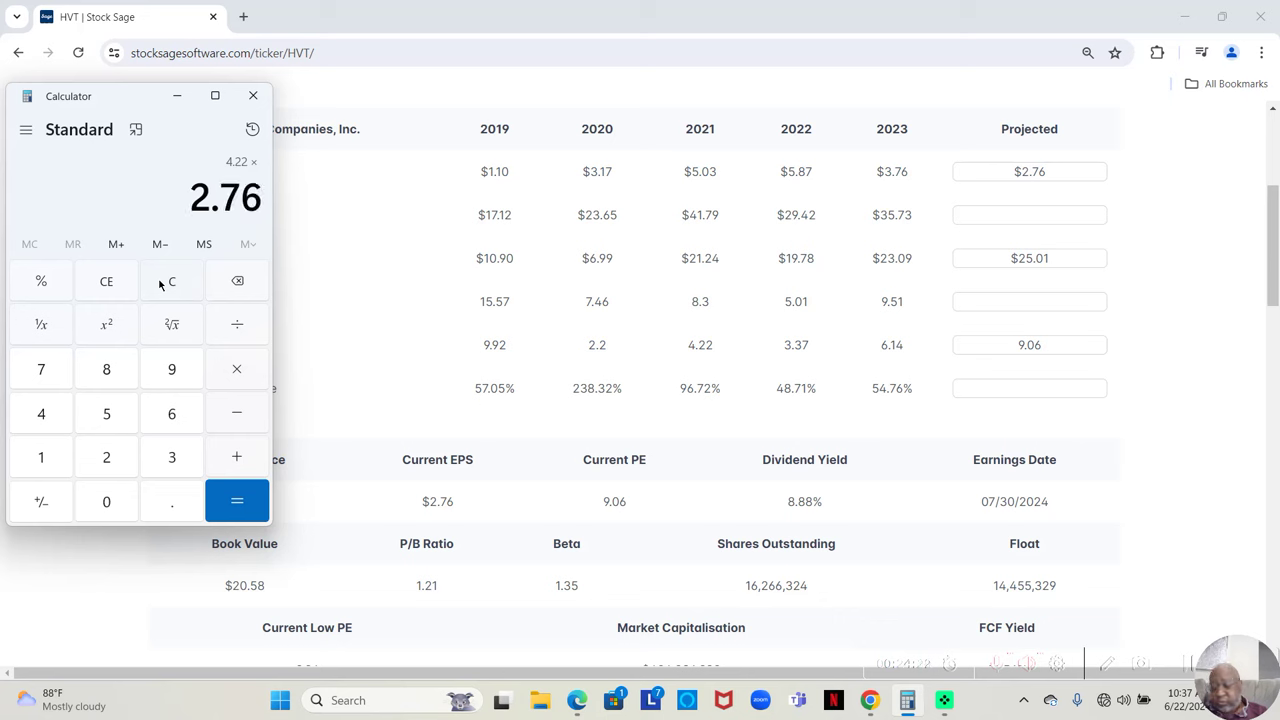
{"action": "key", "text": "Return"}
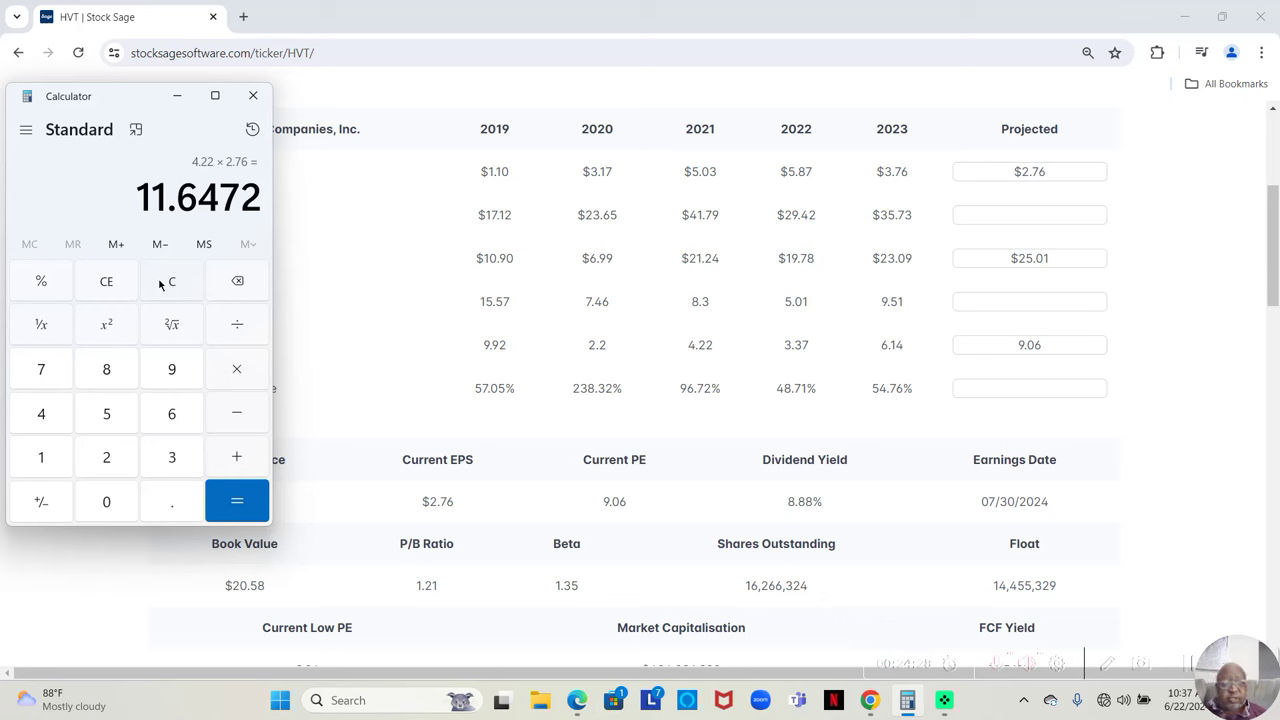
{"action": "left_click", "coordinate": [178, 97]}
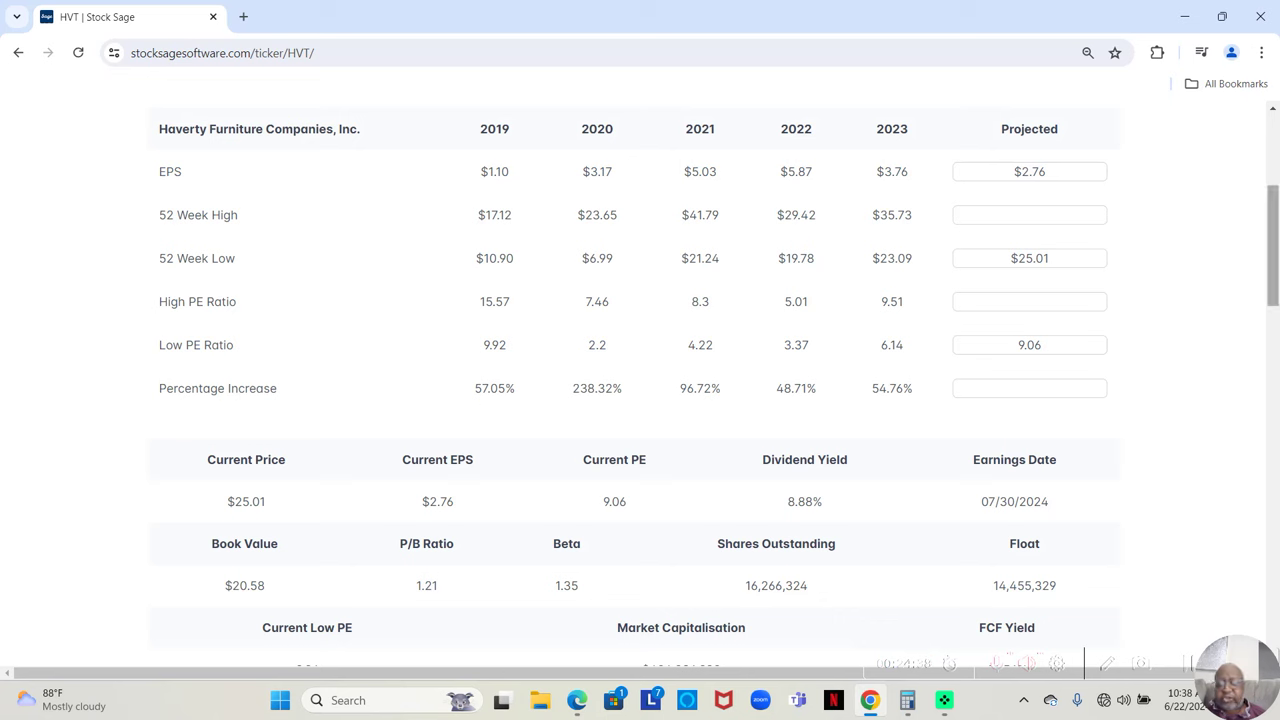
On the Dashboard, select dividend yield over 4%, All Years buybacks, and current assets over liabilities
{"action": "left_click_drag", "start_coordinate": [1270, 215], "coordinate": [1276, 155]}
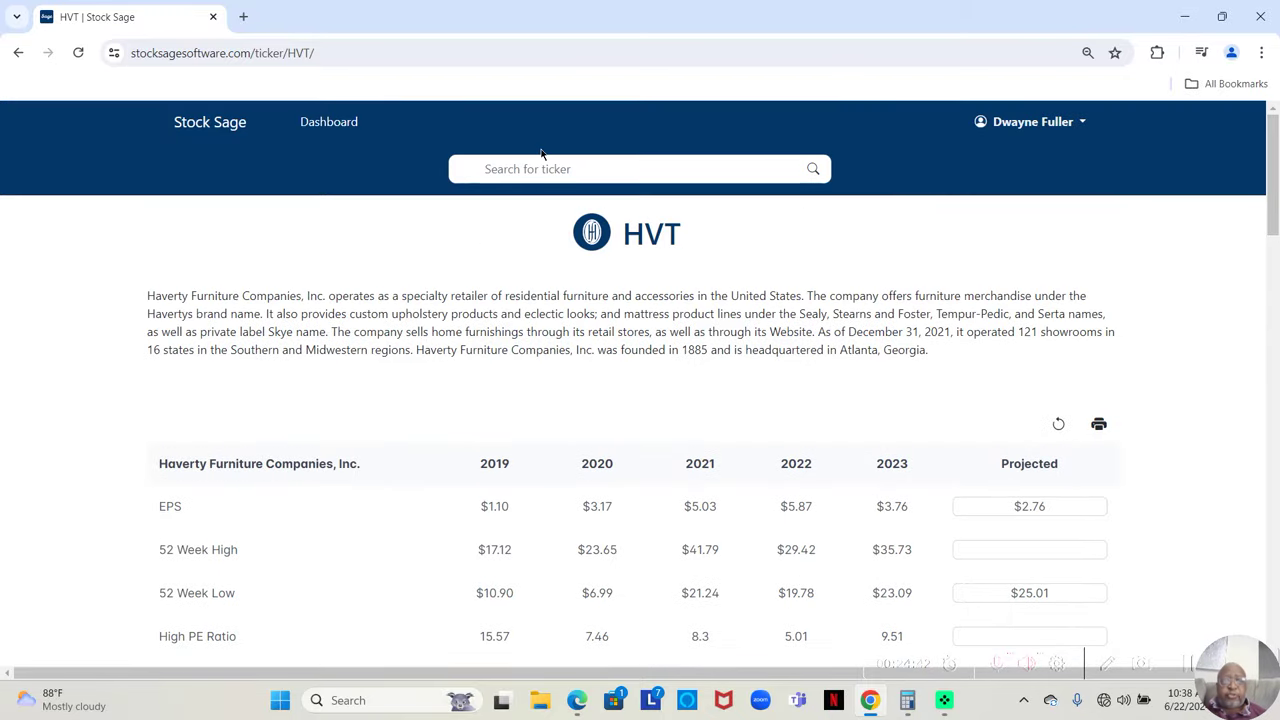
{"action": "left_click", "coordinate": [319, 130]}
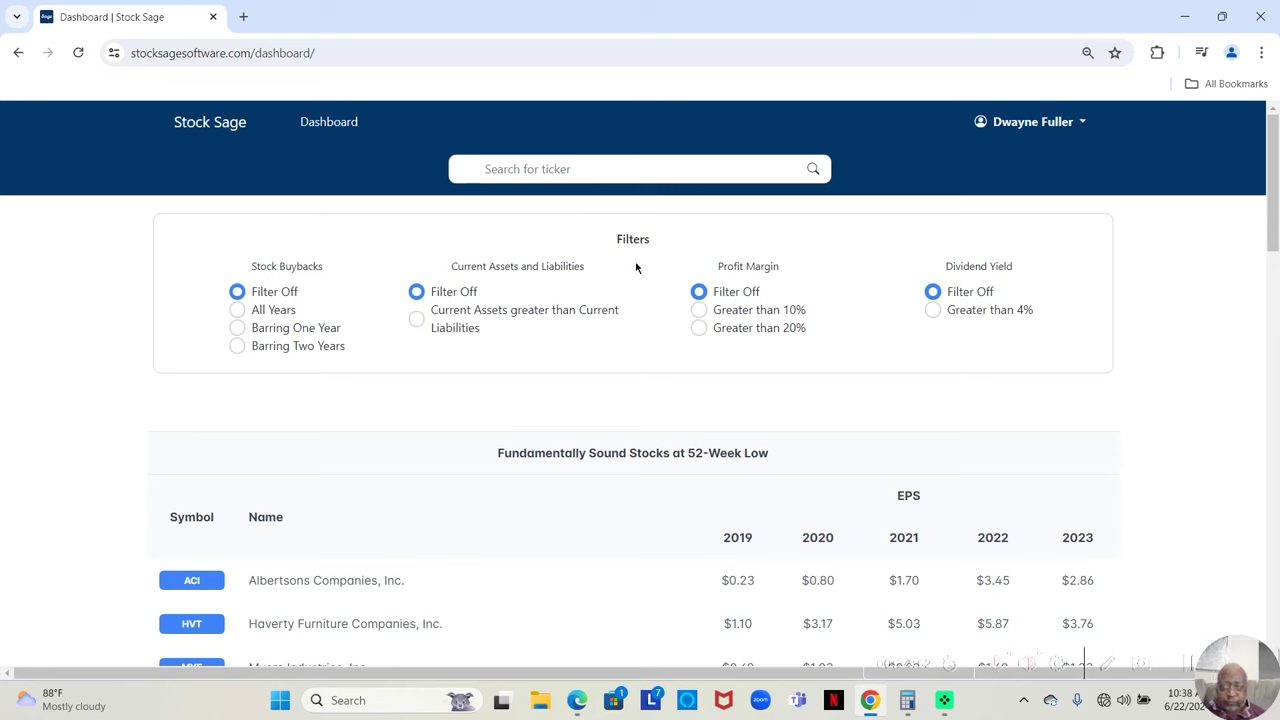
{"action": "left_click", "coordinate": [932, 312]}
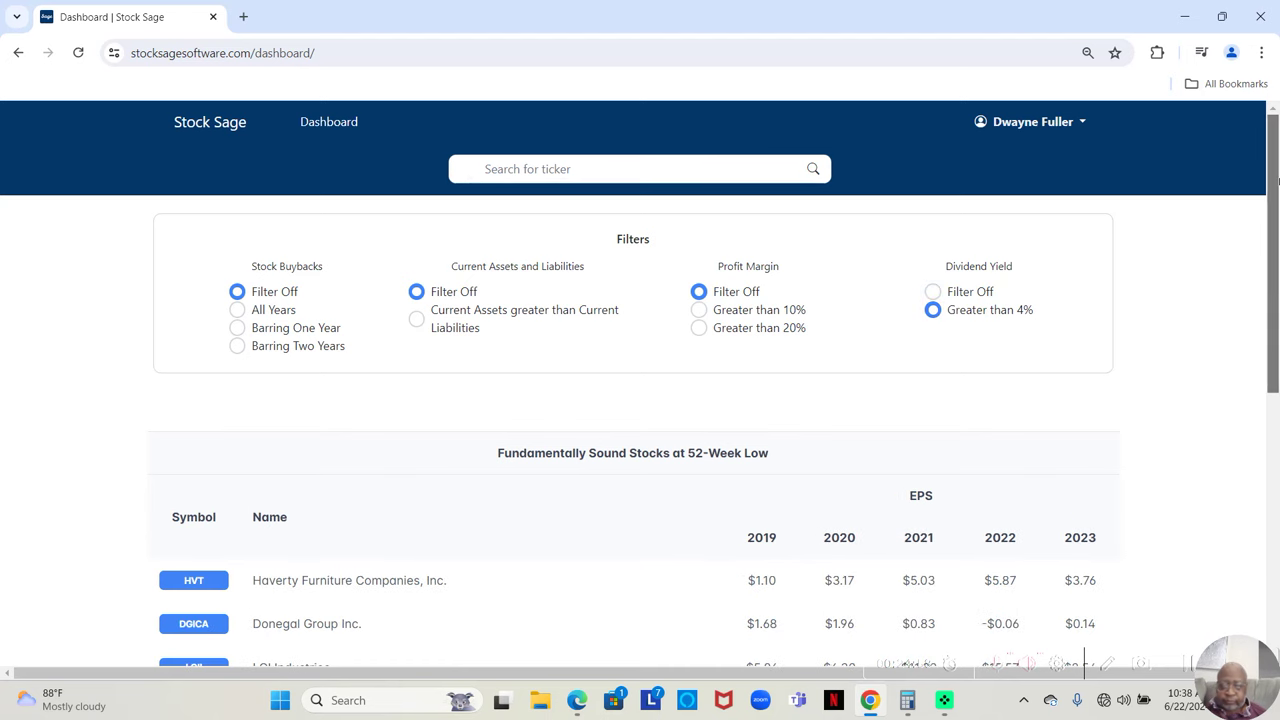
{"action": "left_click_drag", "start_coordinate": [1276, 180], "coordinate": [1244, 229]}
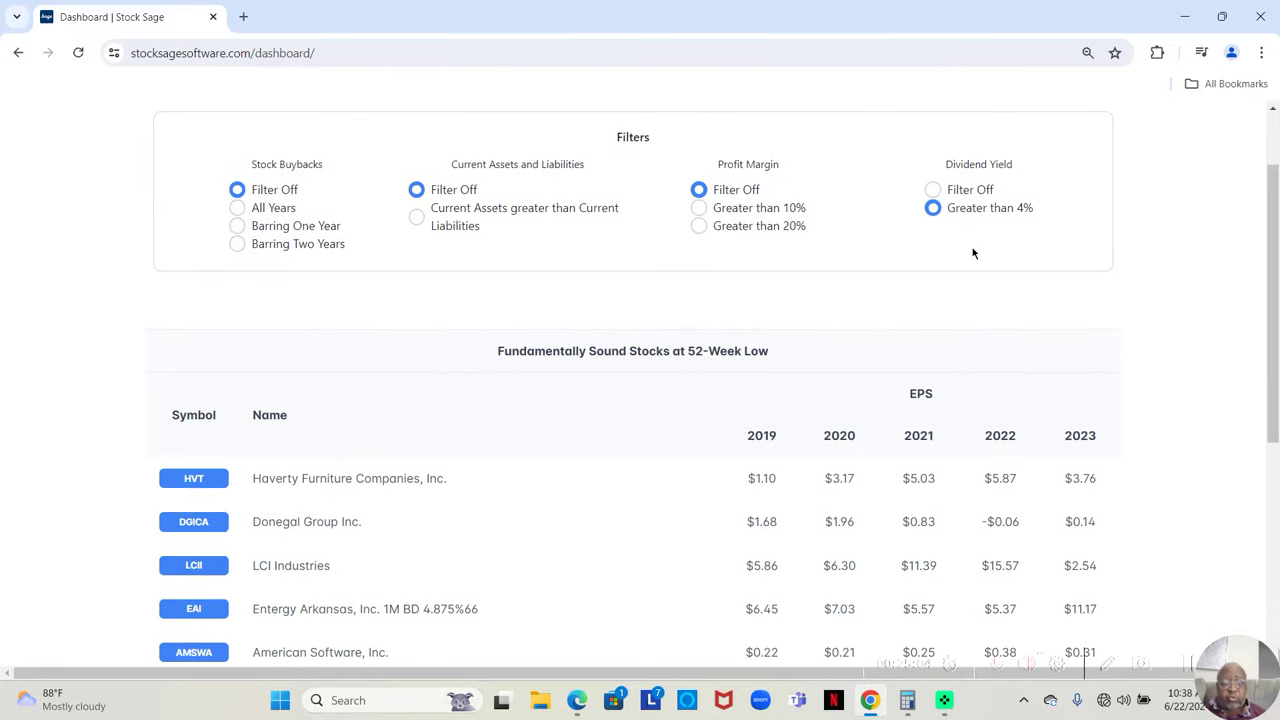
{"action": "left_click", "coordinate": [238, 208]}
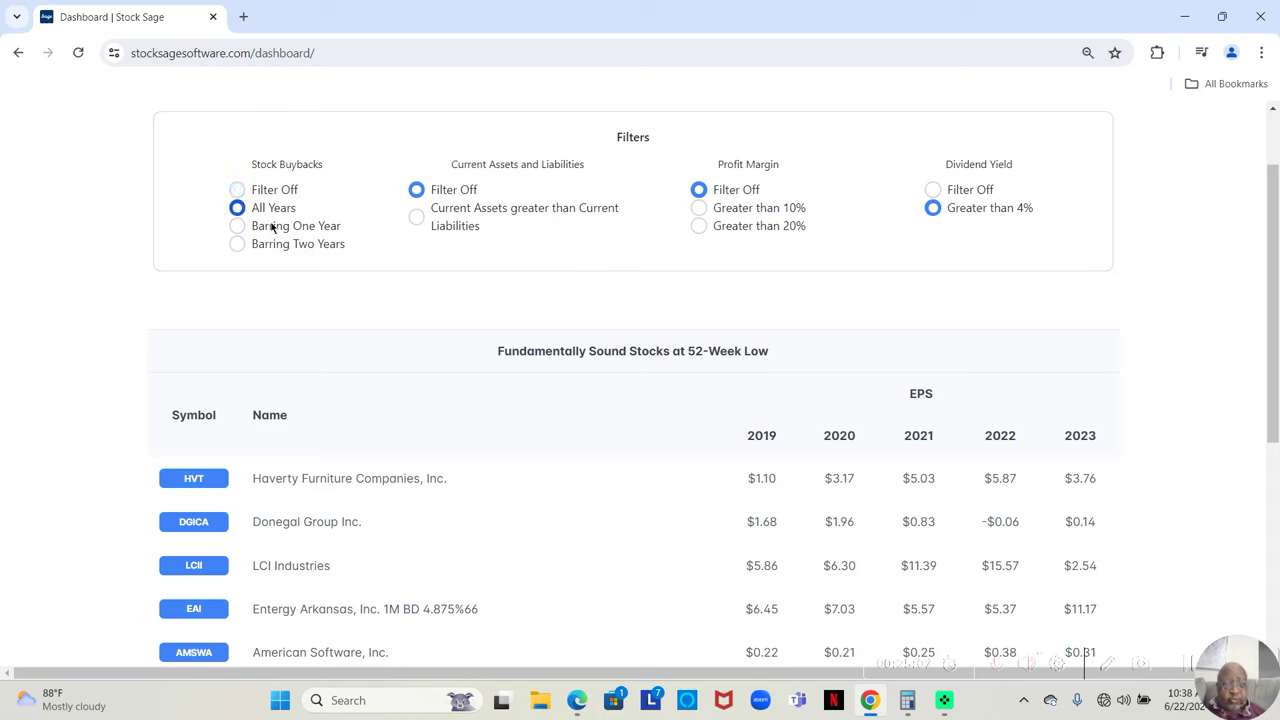
{"action": "left_click", "coordinate": [416, 216]}
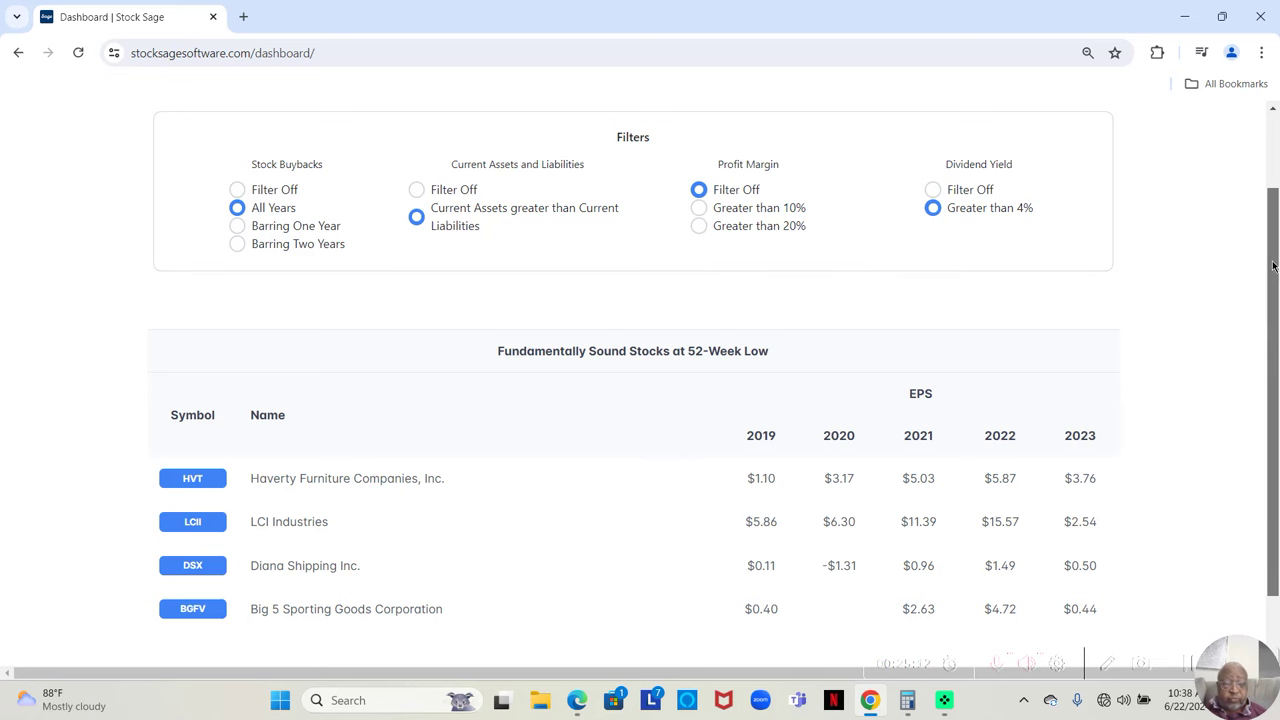
{"action": "scroll", "coordinate": [1273, 265], "scroll_direction": "down", "scroll_amount": 2}
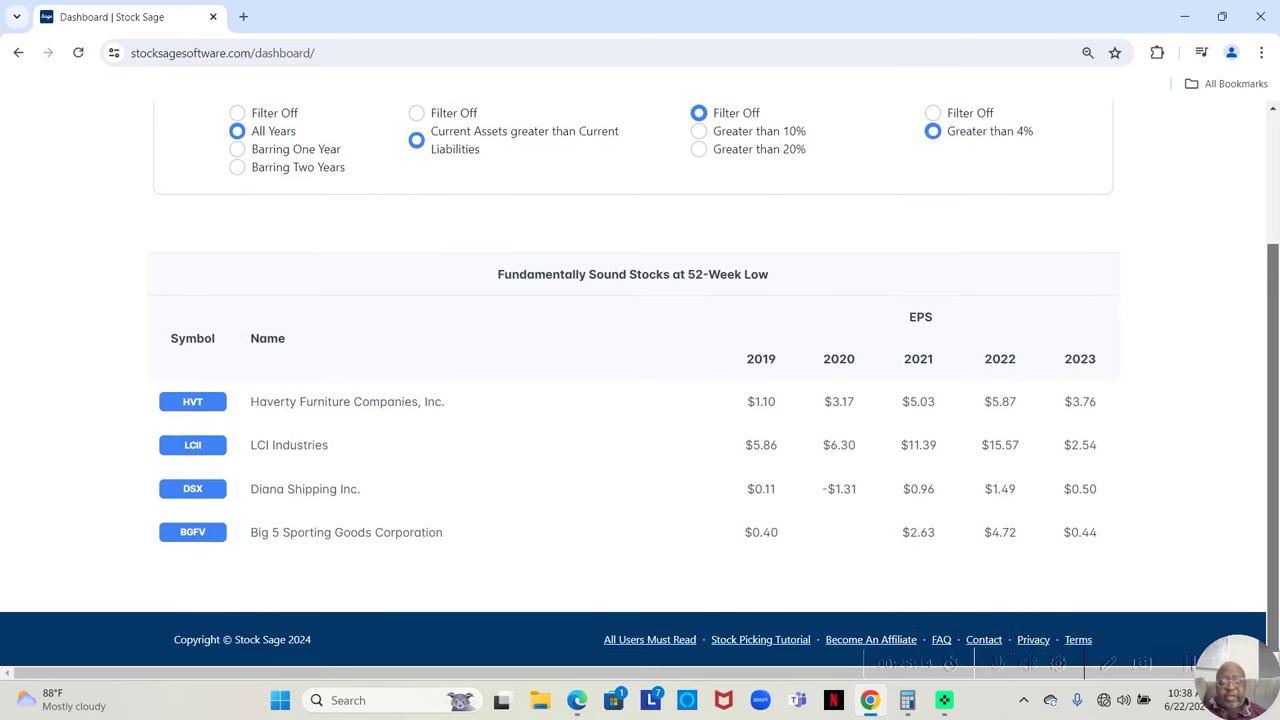
{"action": "scroll", "coordinate": [1265, 265], "scroll_direction": "up", "scroll_amount": 2}
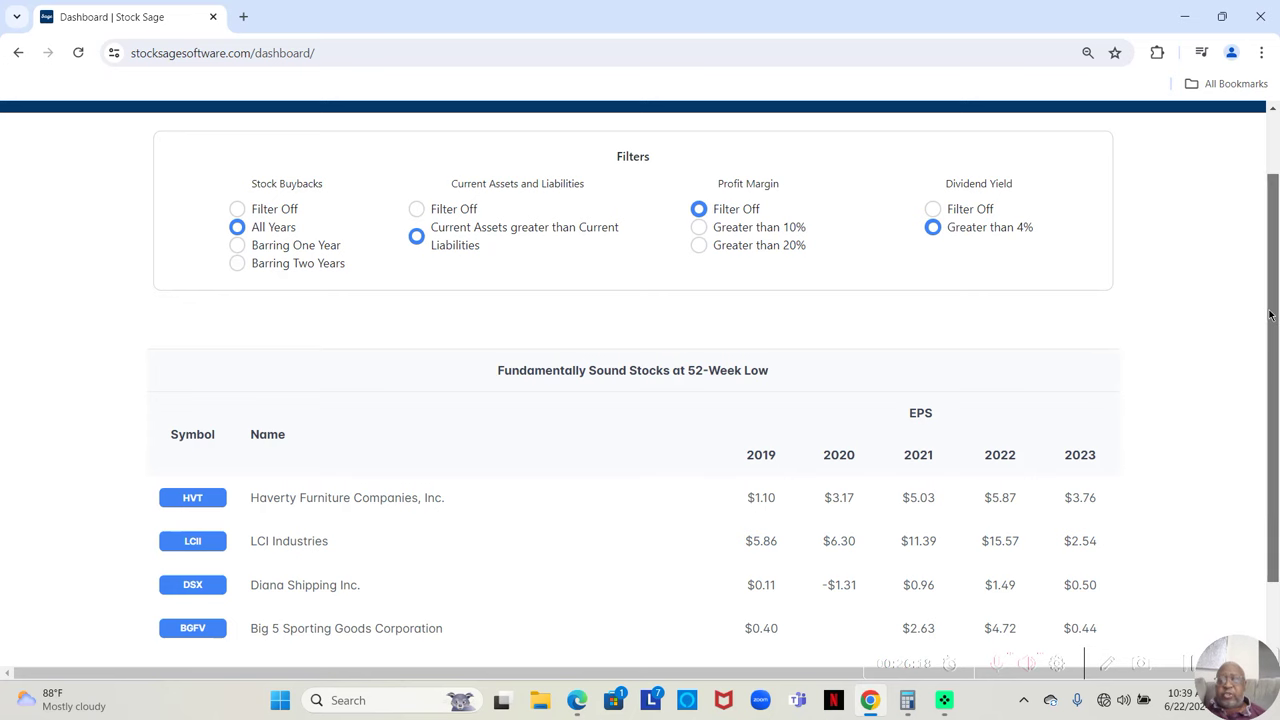
Scroll to the top of the dashboard and open the user name dropdown
{"action": "scroll", "coordinate": [1270, 315], "scroll_direction": "up", "scroll_amount": 1}
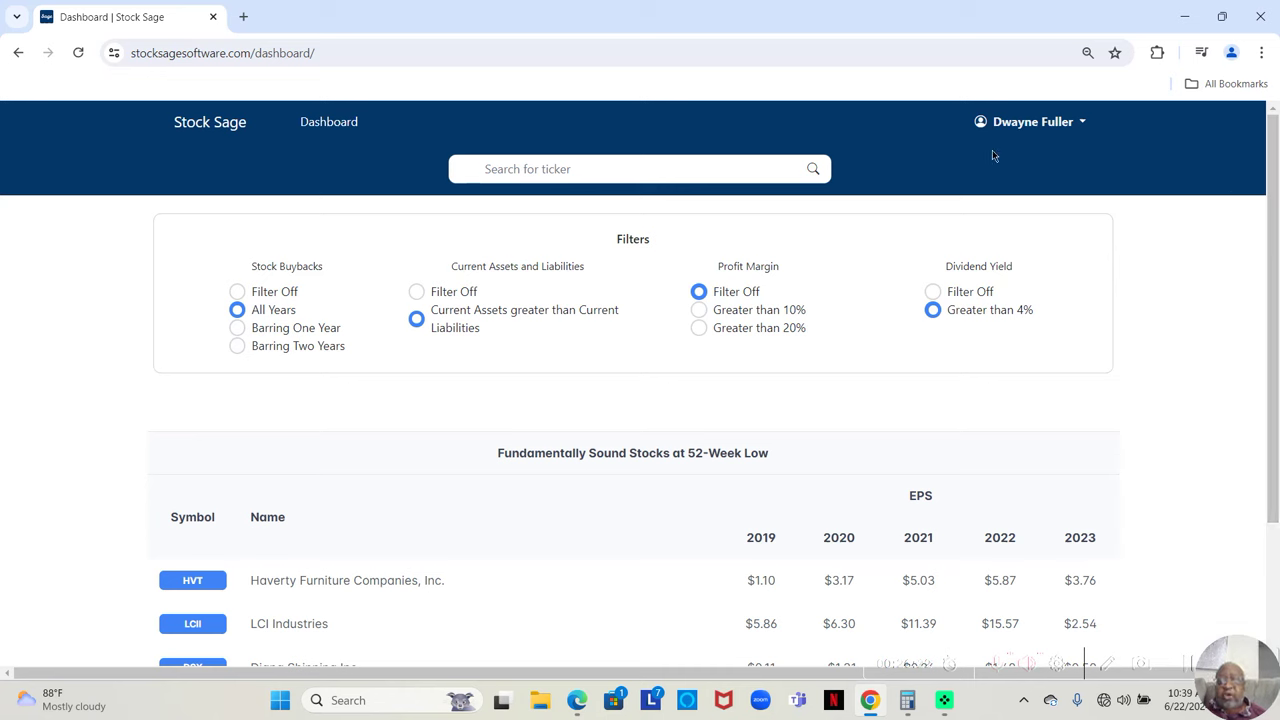
{"action": "left_click", "coordinate": [1055, 122]}
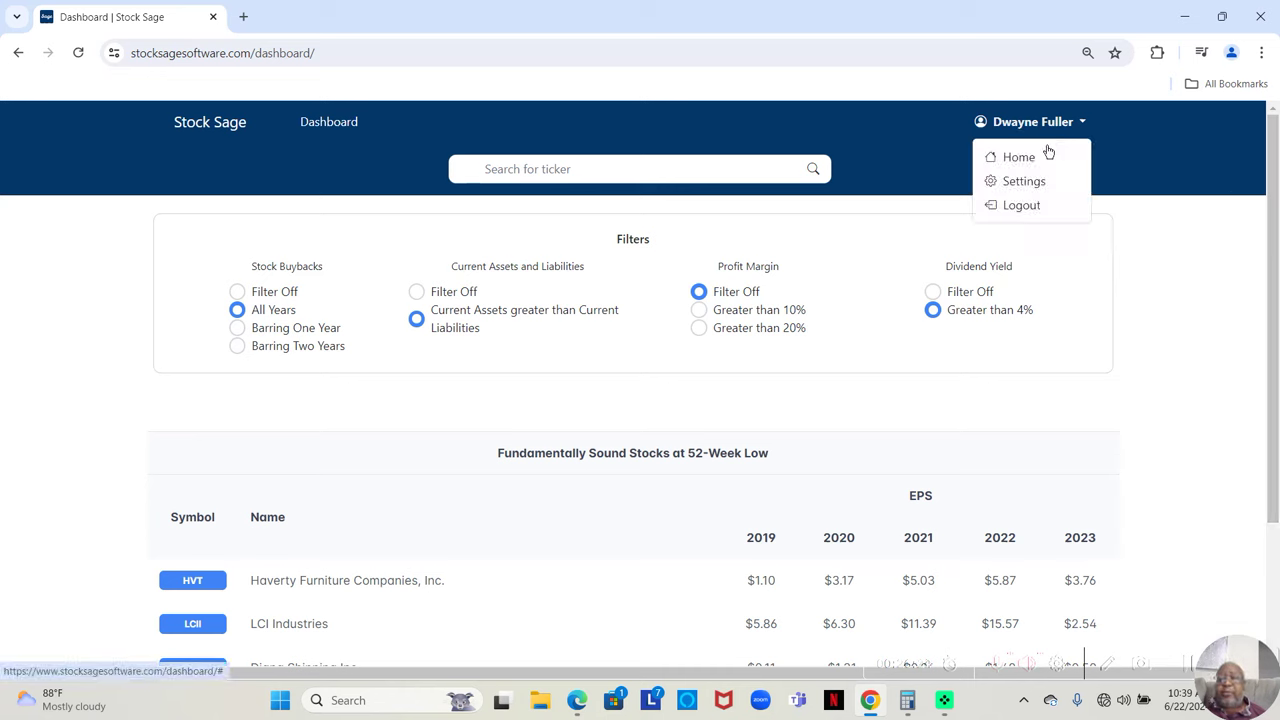
Go to the Stock Sage home page, then view the Pricing page's $129 annual plan
{"action": "left_click", "coordinate": [1044, 164]}
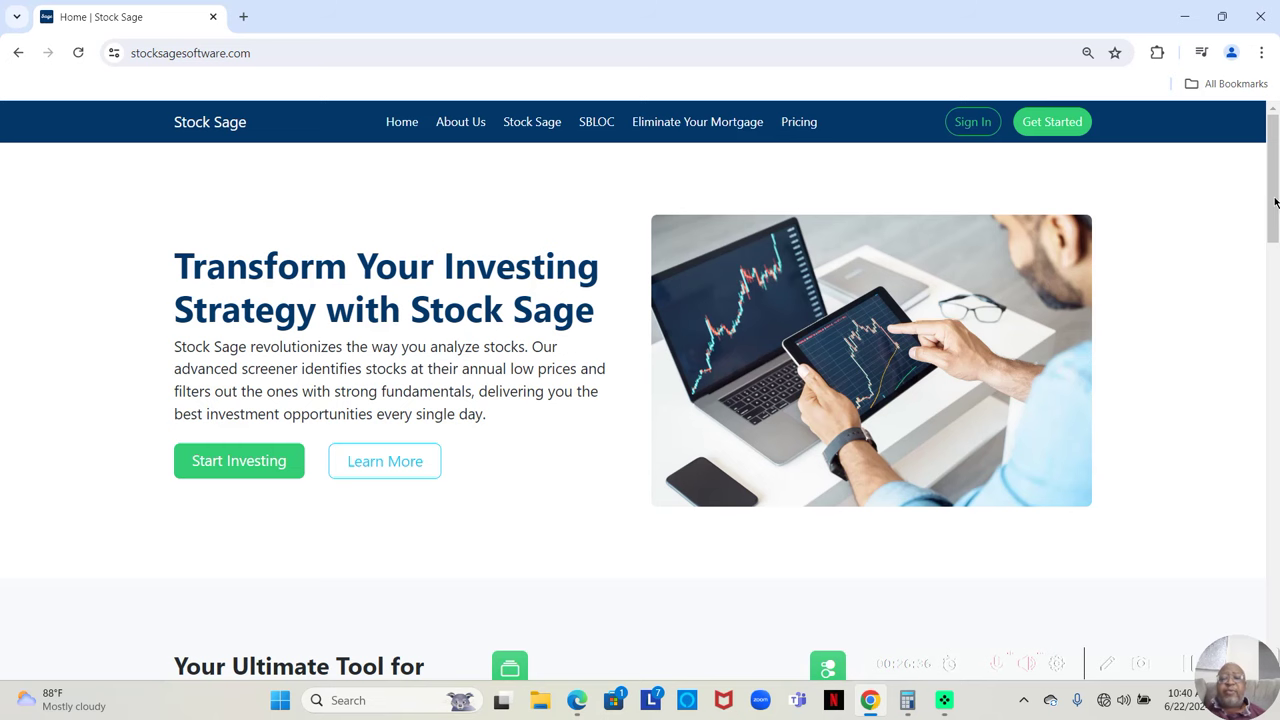
{"action": "left_click", "coordinate": [800, 131]}
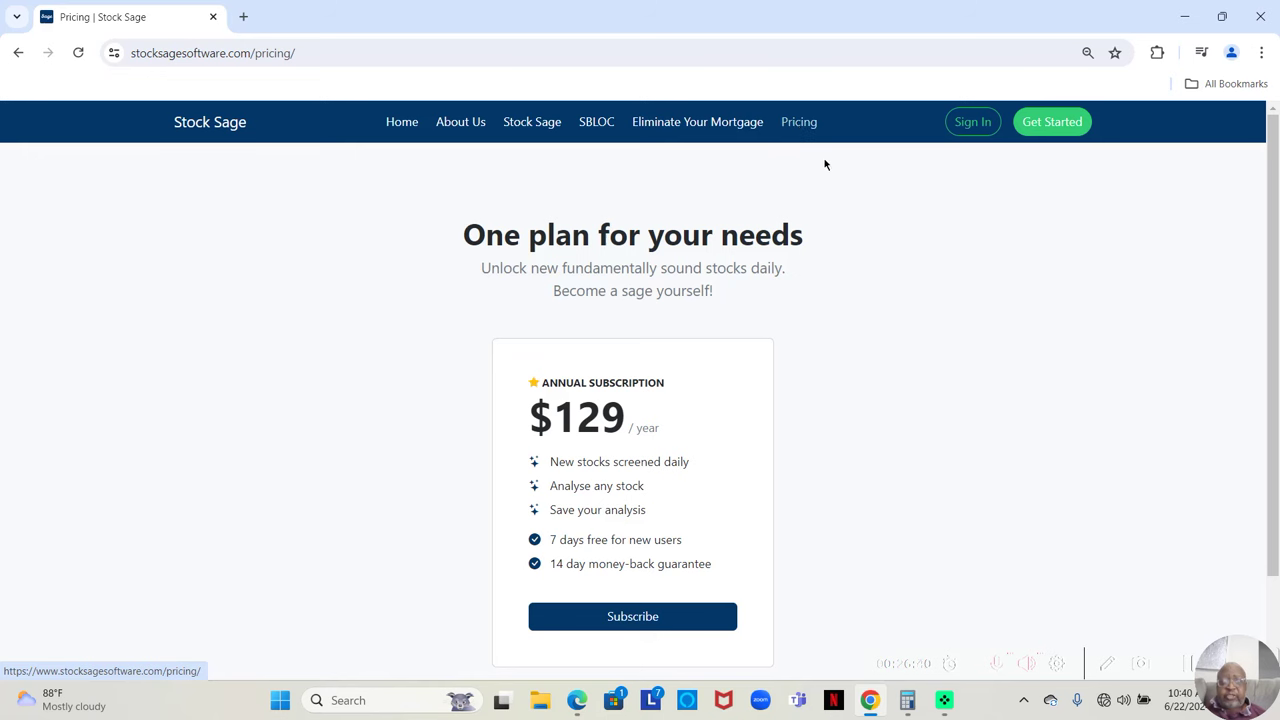